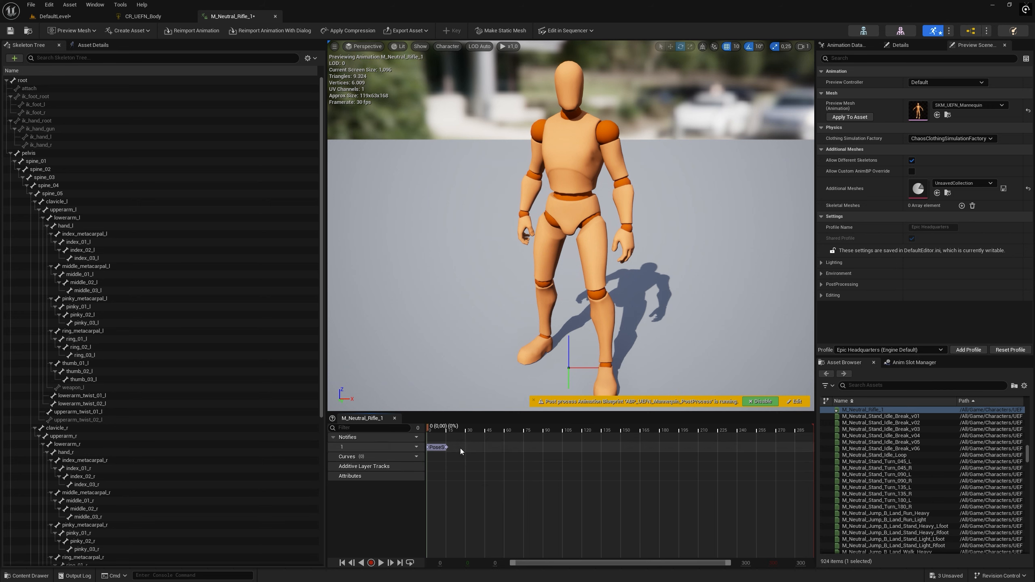
Step: Delete the remaining notify from the M_Neutral_Rifle_1 timeline and bake the animation to the CR_UEFN_Body control rig with default bake options
{"action": "key", "text": "Delete"}
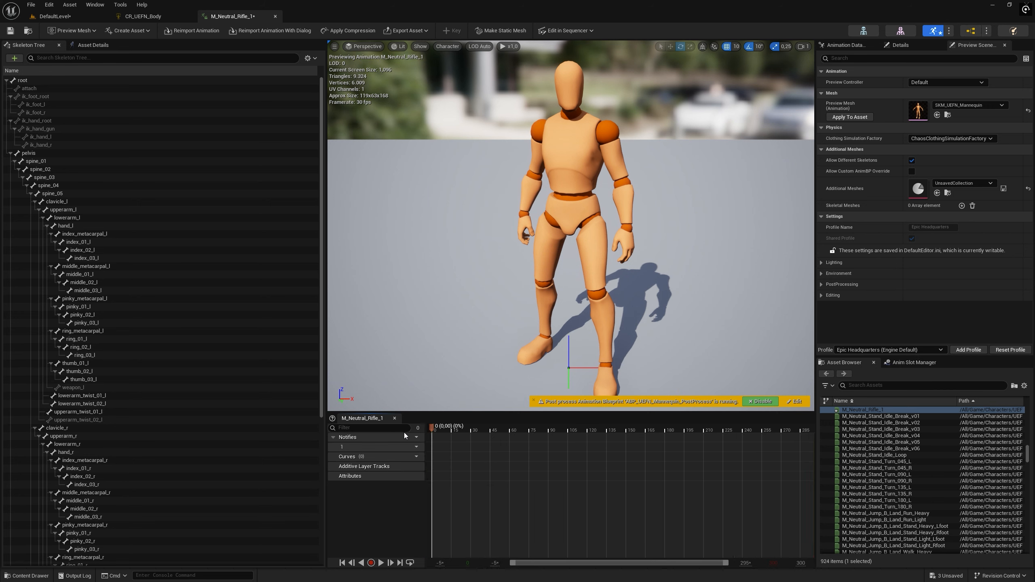
{"action": "left_click", "coordinate": [562, 32]}
{"action": "mouse_move", "coordinate": [599, 79]}
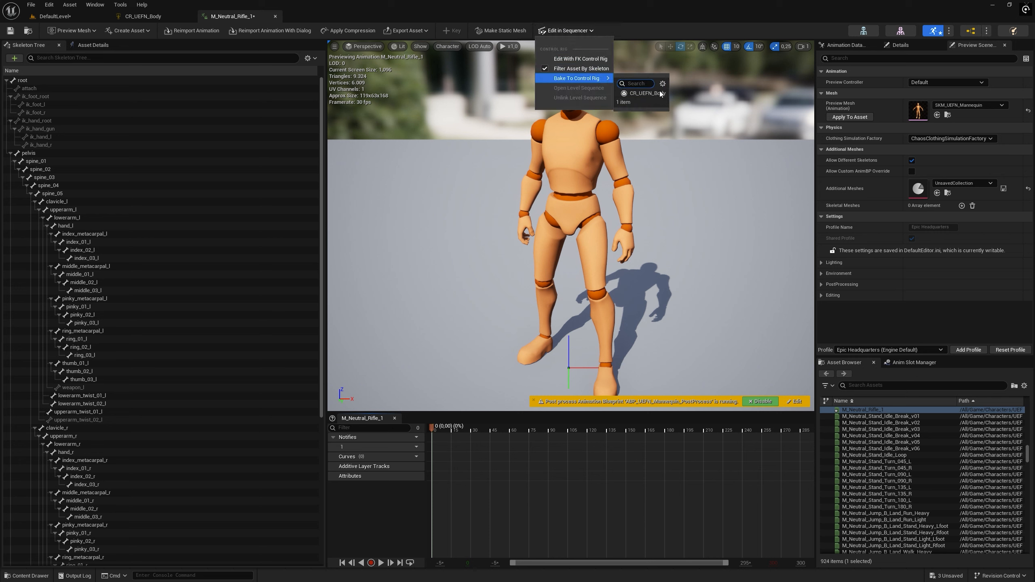
{"action": "left_click", "coordinate": [641, 94]}
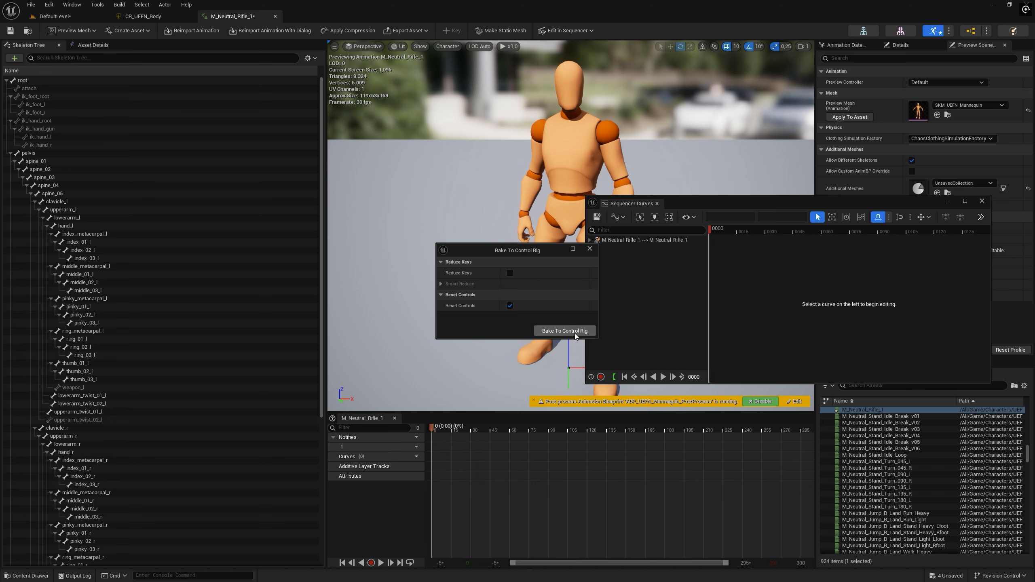
{"action": "left_click", "coordinate": [565, 331]}
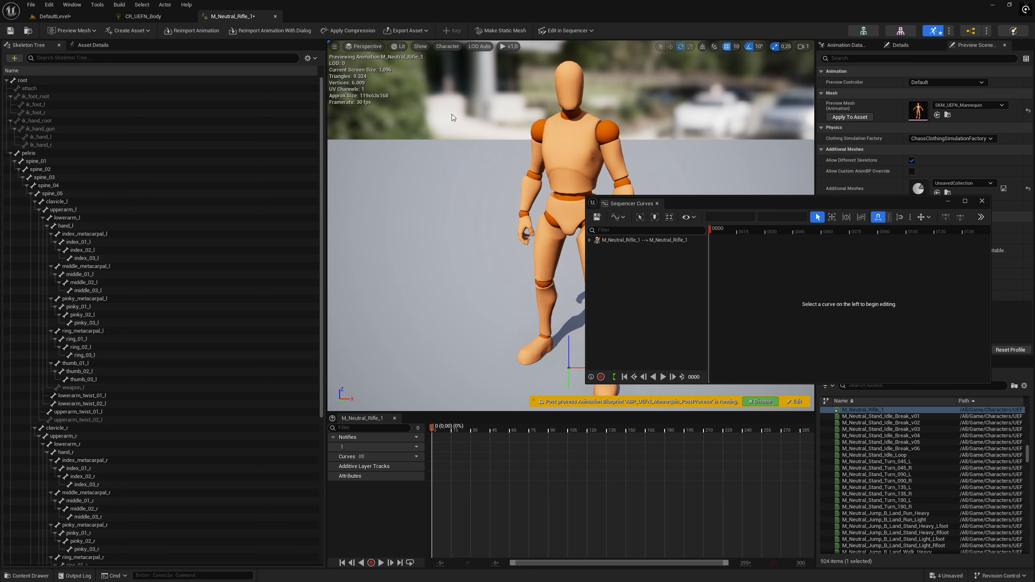
Step: Return to DefaultLevel and dock the floating Sequencer Curves window beside the Sequencer, leaving the Sequencer in front
{"action": "left_click", "coordinate": [77, 15]}
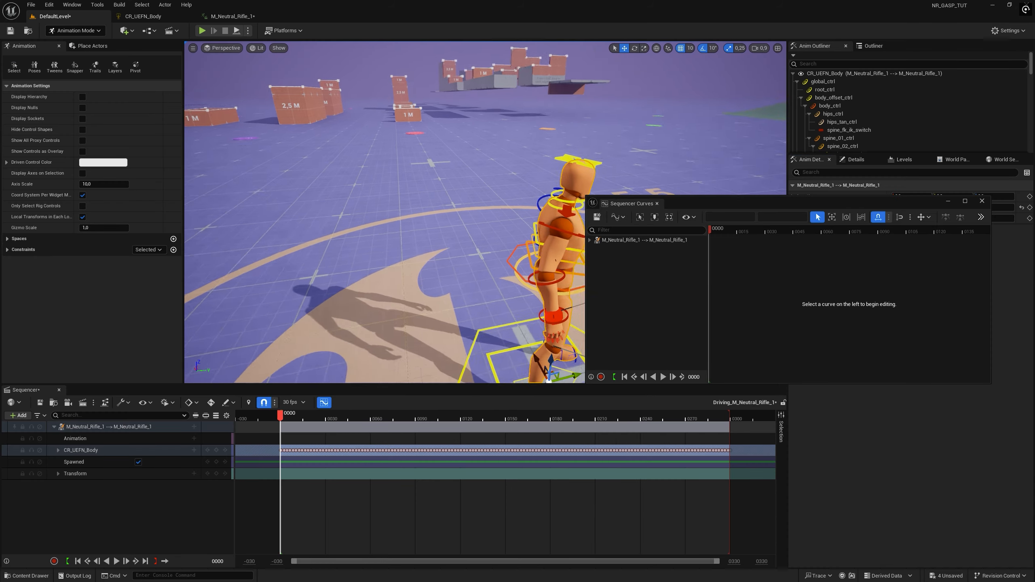
{"action": "right_click_drag", "start_coordinate": [485, 239], "coordinate": [452, 239]}
{"action": "scroll", "coordinate": [453, 239], "scroll_direction": "down", "scroll_amount": 2}
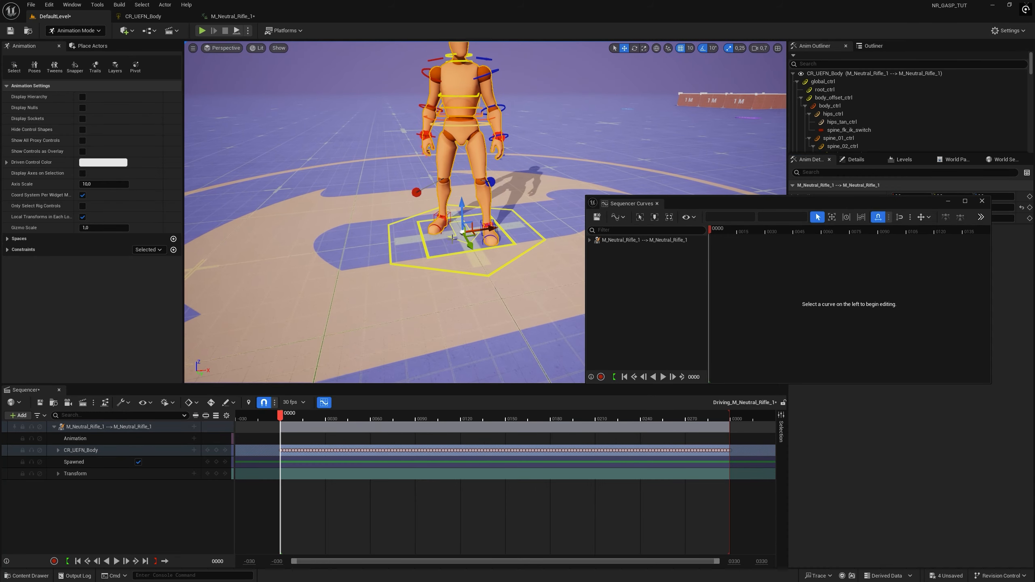
{"action": "left_click_drag", "start_coordinate": [702, 210], "coordinate": [715, 350]}
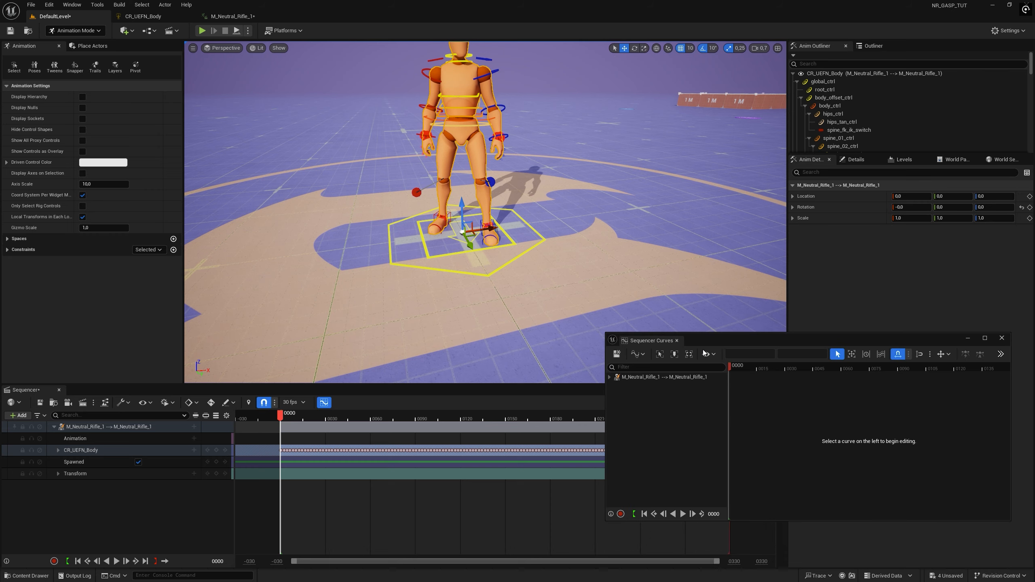
{"action": "left_click_drag", "start_coordinate": [641, 343], "coordinate": [106, 391]}
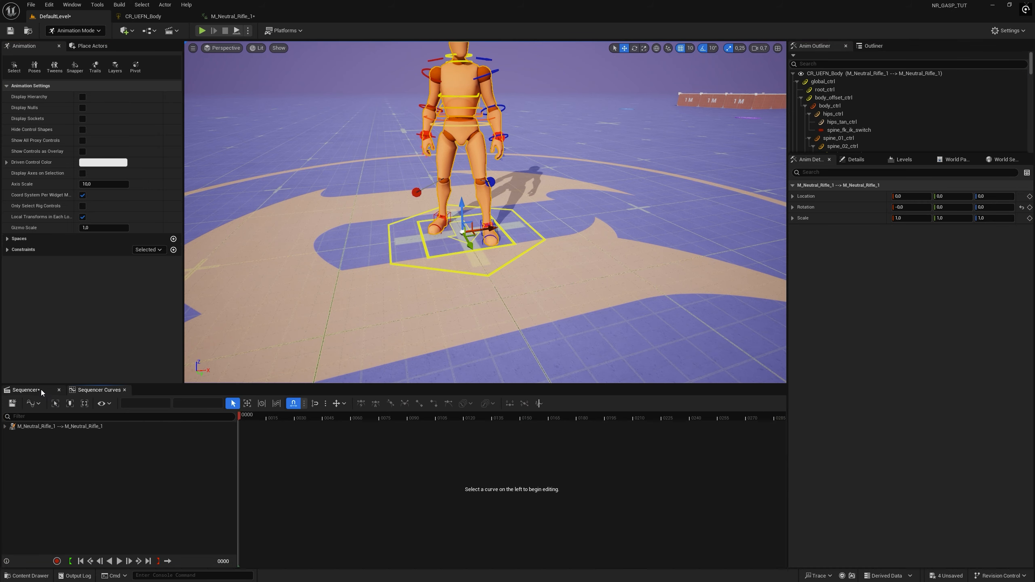
{"action": "left_click", "coordinate": [41, 390]}
Step: Add the M4A1 rifle from the level to the sequence with a transform key at frame 0
{"action": "right_click_drag", "start_coordinate": [387, 208], "coordinate": [476, 206]}
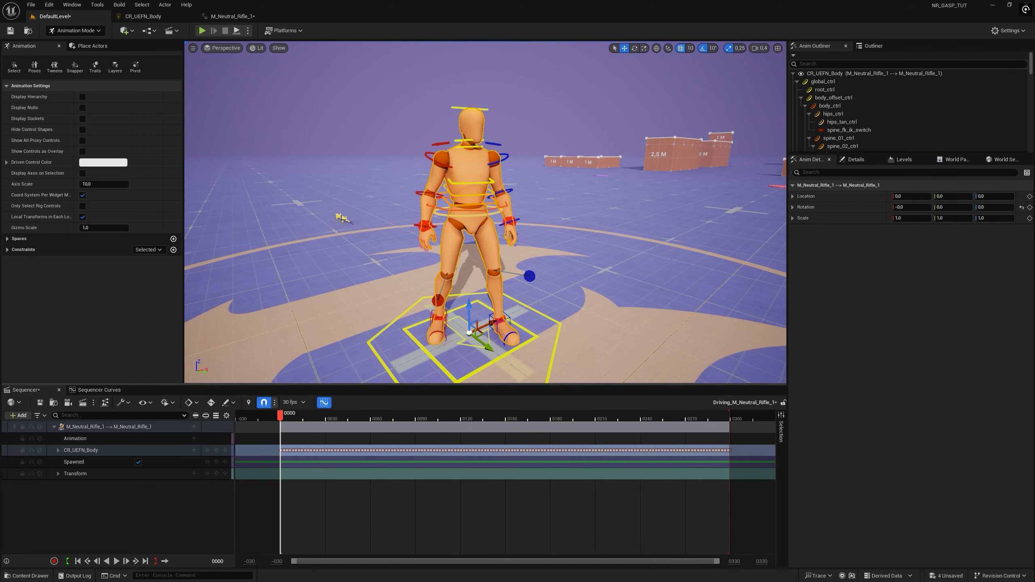
{"action": "left_click", "coordinate": [343, 218]}
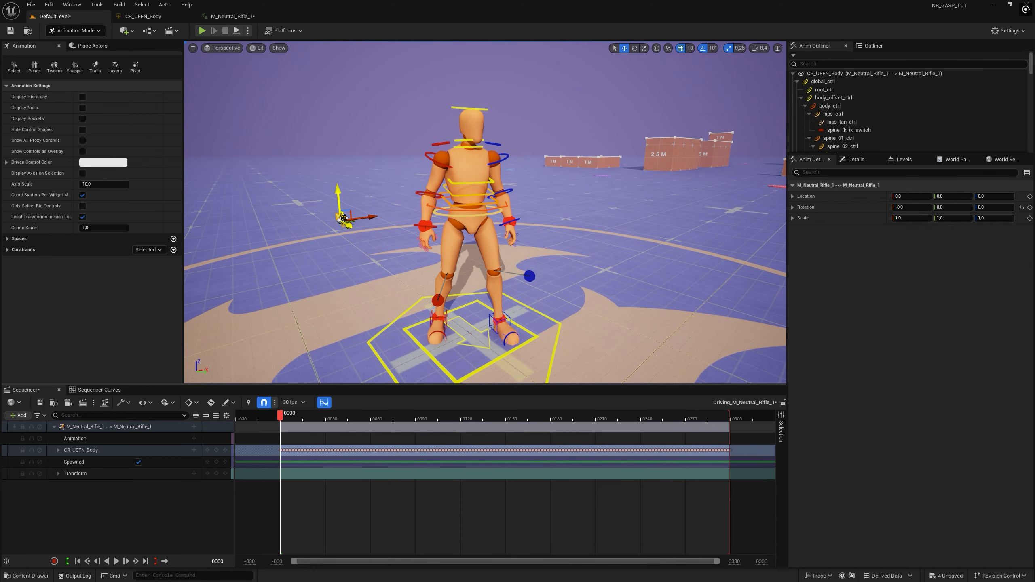
{"action": "key", "text": "s"}
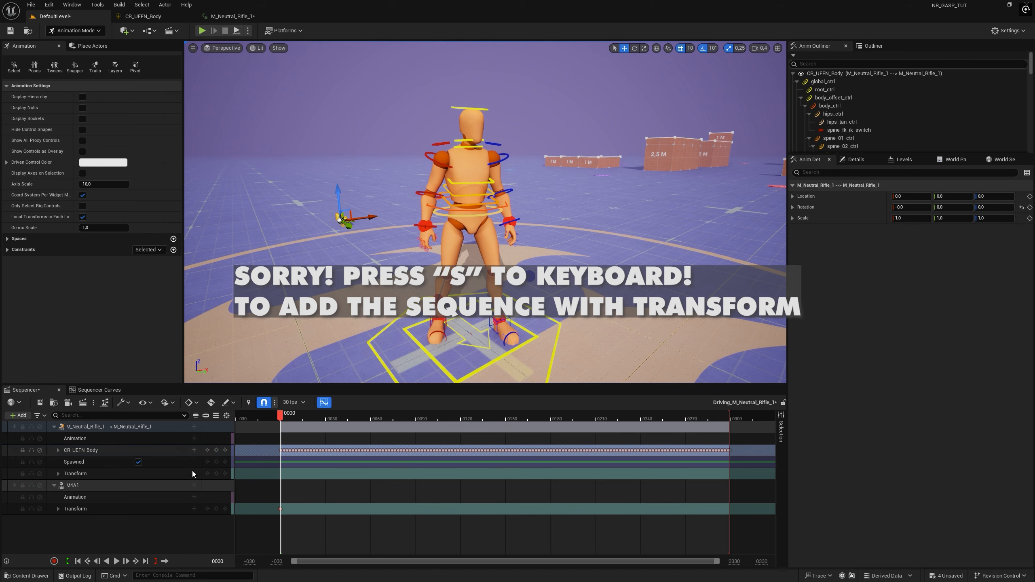
Step: Convert the M4A1 binding in the sequence to a Spawnable Actor
{"action": "left_click", "coordinate": [85, 490]}
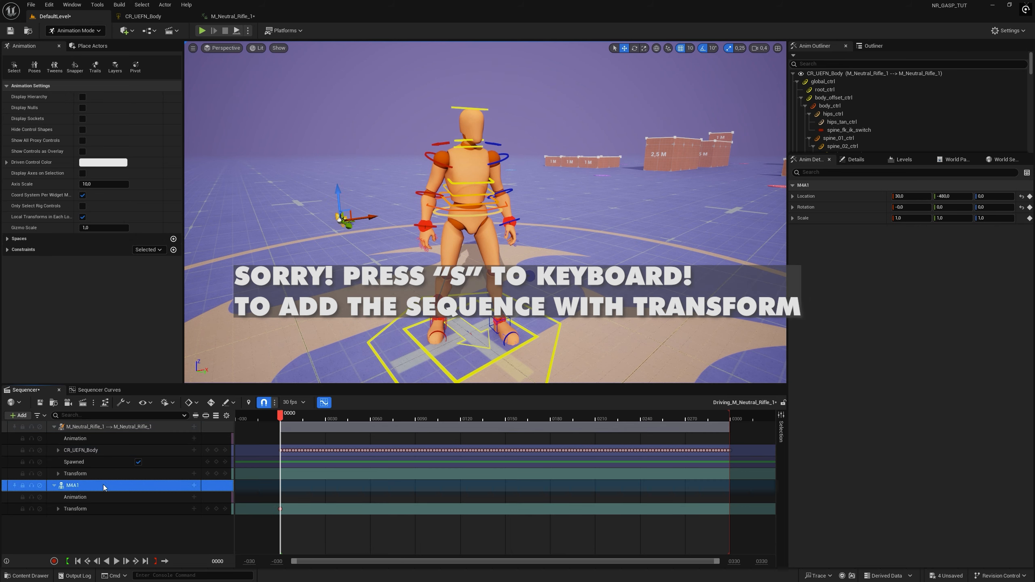
{"action": "right_click", "coordinate": [101, 483]}
{"action": "mouse_move", "coordinate": [139, 190]}
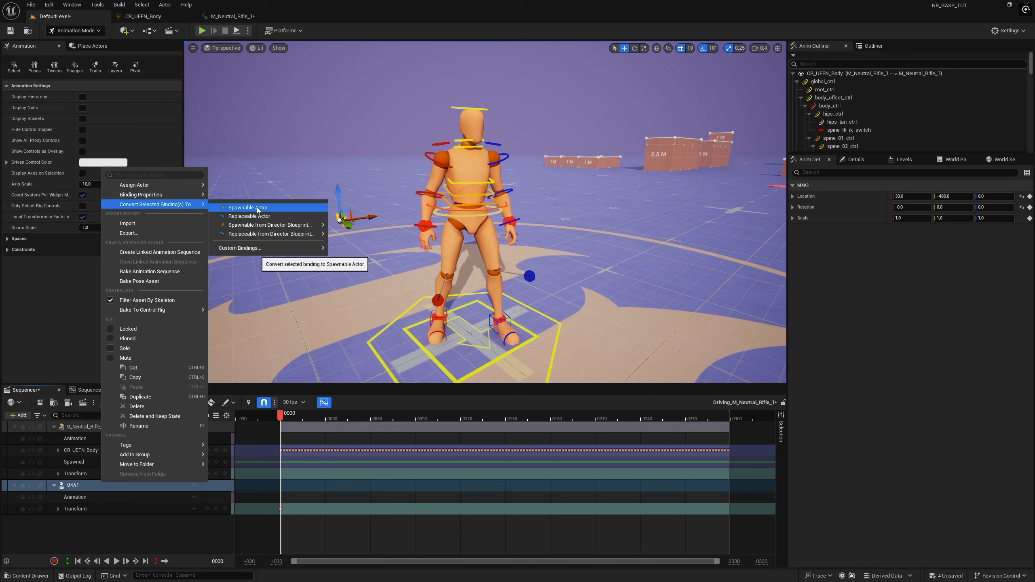
{"action": "left_click", "coordinate": [250, 206]}
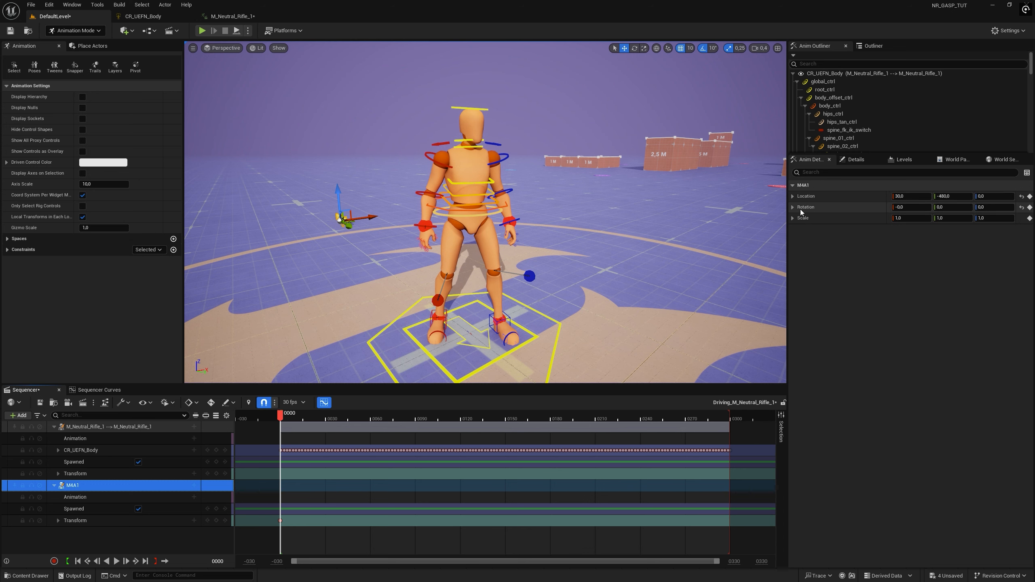
Step: Delete the M4A1's Transform track and set the rifle's location to 0, 0, 0
{"action": "left_click", "coordinate": [86, 522]}
{"action": "key", "text": "Delete"}
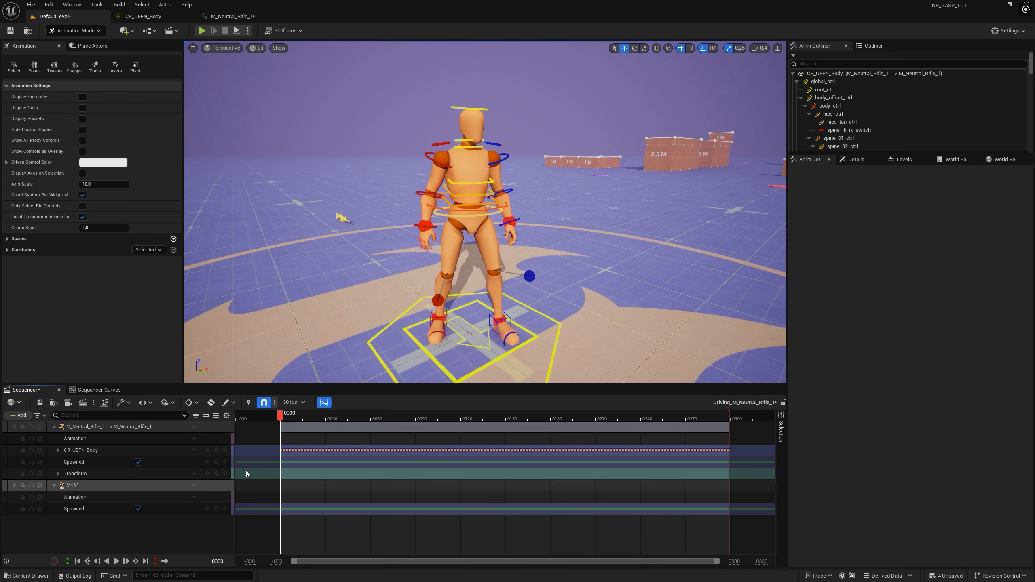
{"action": "left_click", "coordinate": [82, 487]}
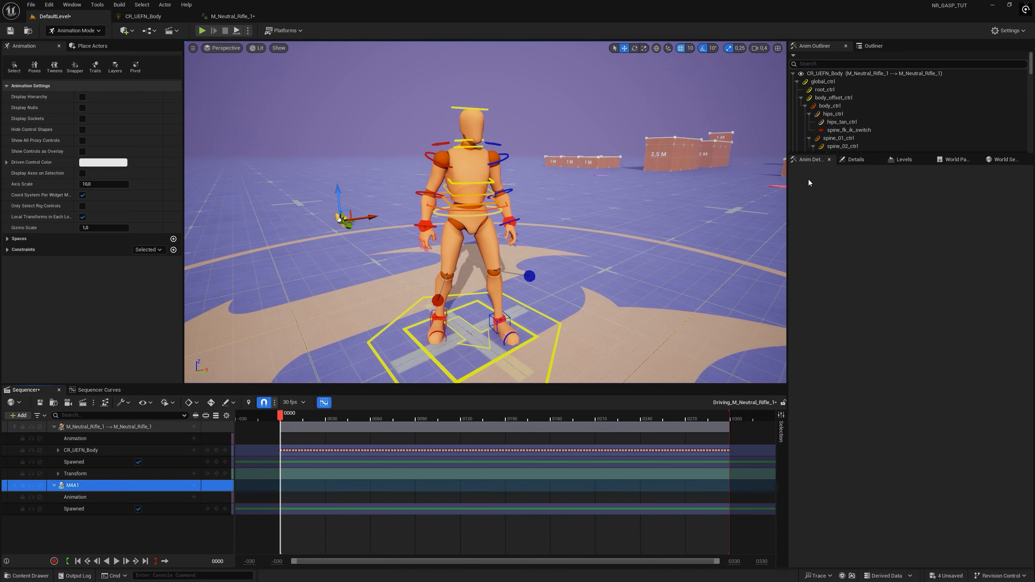
{"action": "left_click", "coordinate": [845, 163]}
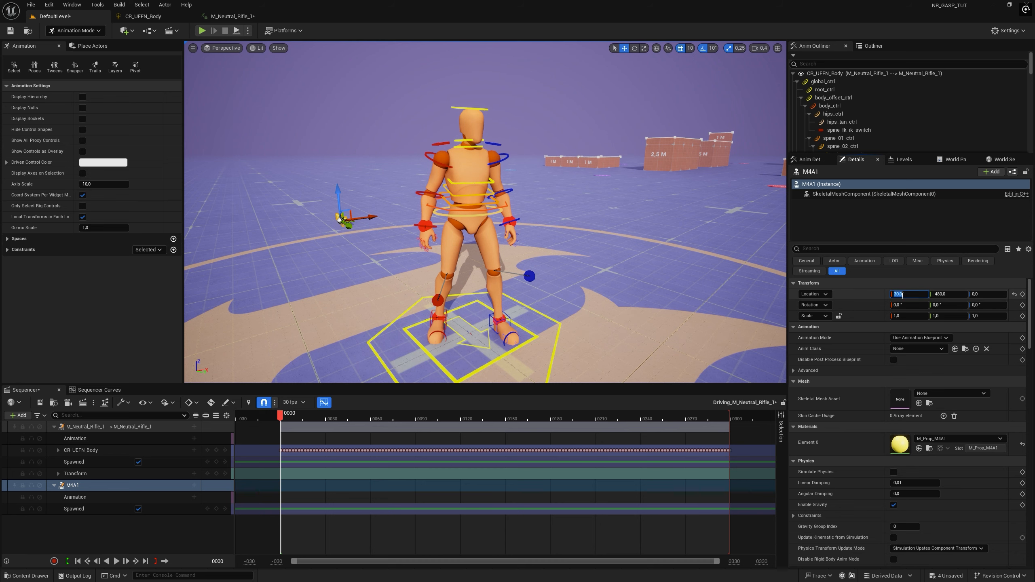
{"action": "left_click", "coordinate": [978, 293]}
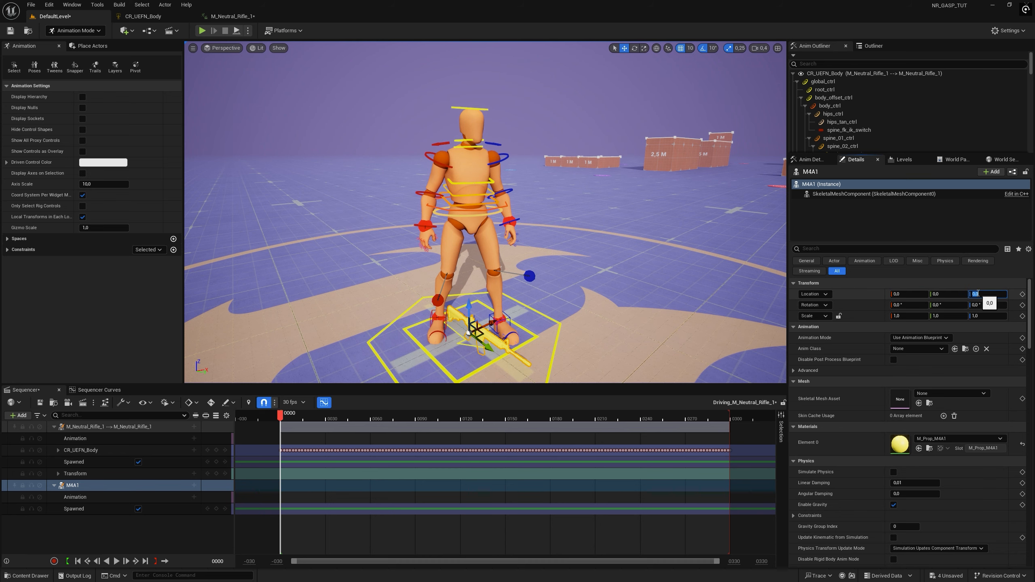
Step: Switch to the Rotate tool and select the M4A1 rifle at the mannequin's feet
{"action": "mouse_move", "coordinate": [392, 303]}
{"action": "right_mouse_down"}
{"action": "mouse_move", "coordinate": [420, 297]}
{"action": "mouse_move", "coordinate": [398, 319]}
{"action": "mouse_move", "coordinate": [392, 280]}
{"action": "mouse_move", "coordinate": [408, 283]}
{"action": "mouse_move", "coordinate": [404, 312]}
{"action": "right_mouse_up"}
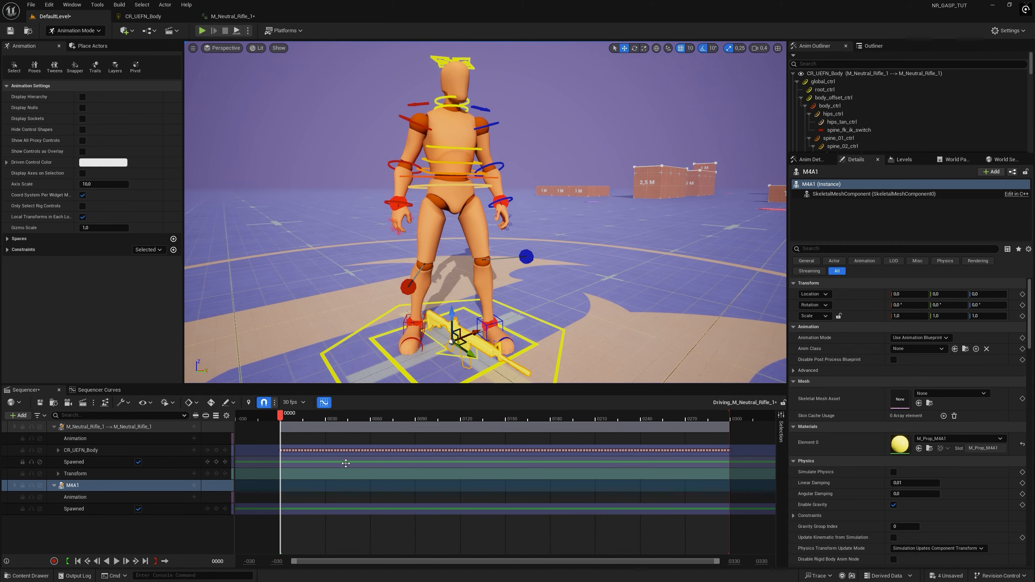
{"action": "left_click", "coordinate": [402, 164]}
{"action": "key", "text": "e"}
{"action": "right_click_drag", "start_coordinate": [484, 241], "coordinate": [484, 240]}
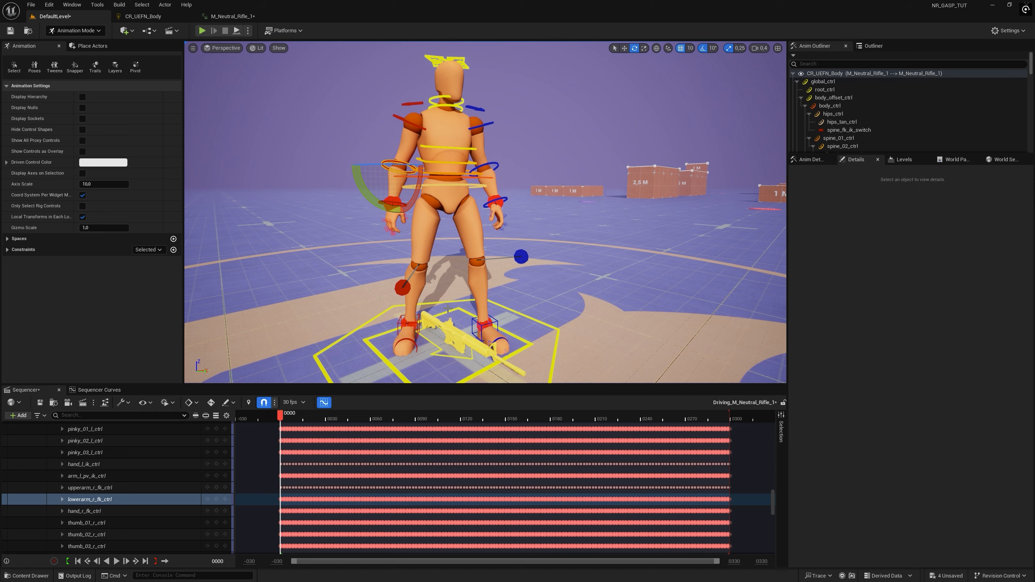
{"action": "left_click", "coordinate": [476, 348]}
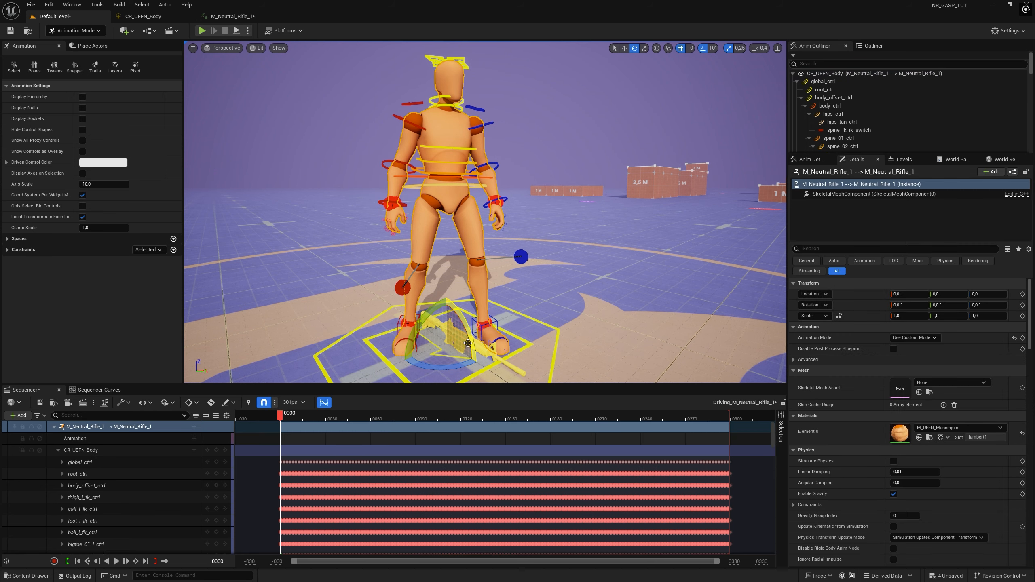
{"action": "left_click", "coordinate": [476, 347]}
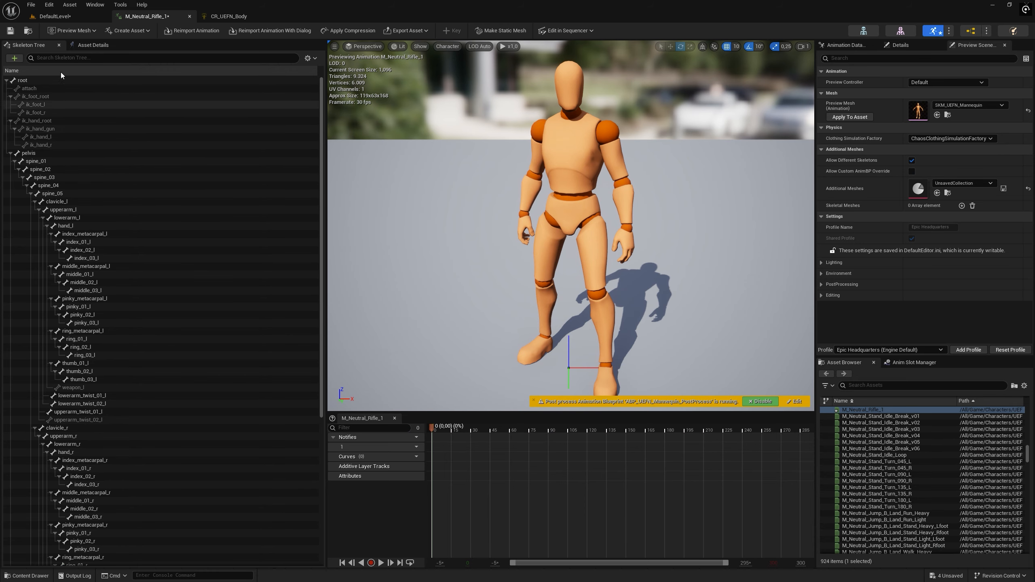
Step: Find the hand_r bone in the M_Neutral_Rifle_1 skeleton, add a socket named weapon_socket to it, and save the asset
{"action": "type", "text": "_r"}
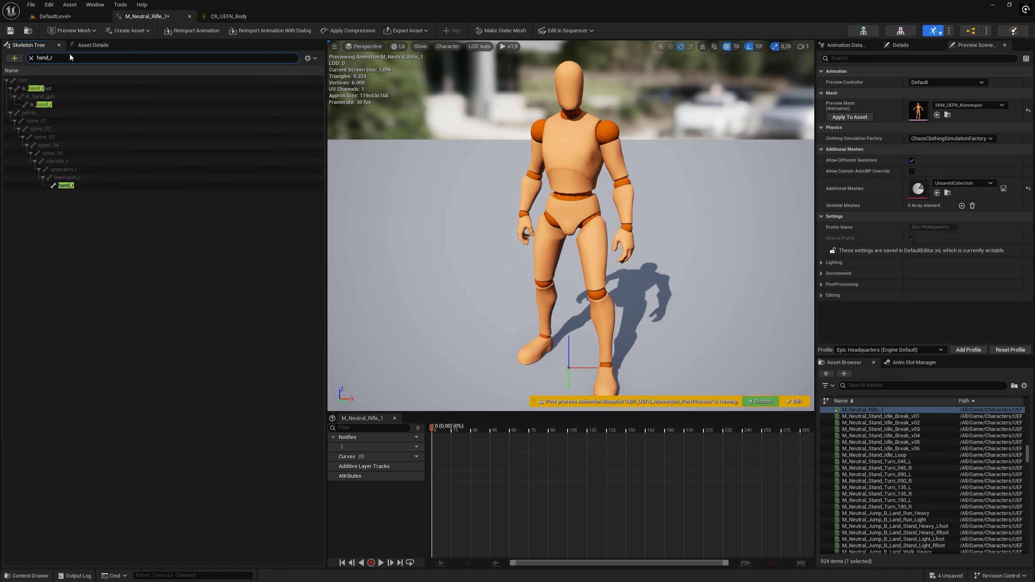
{"action": "right_click", "coordinate": [64, 185]}
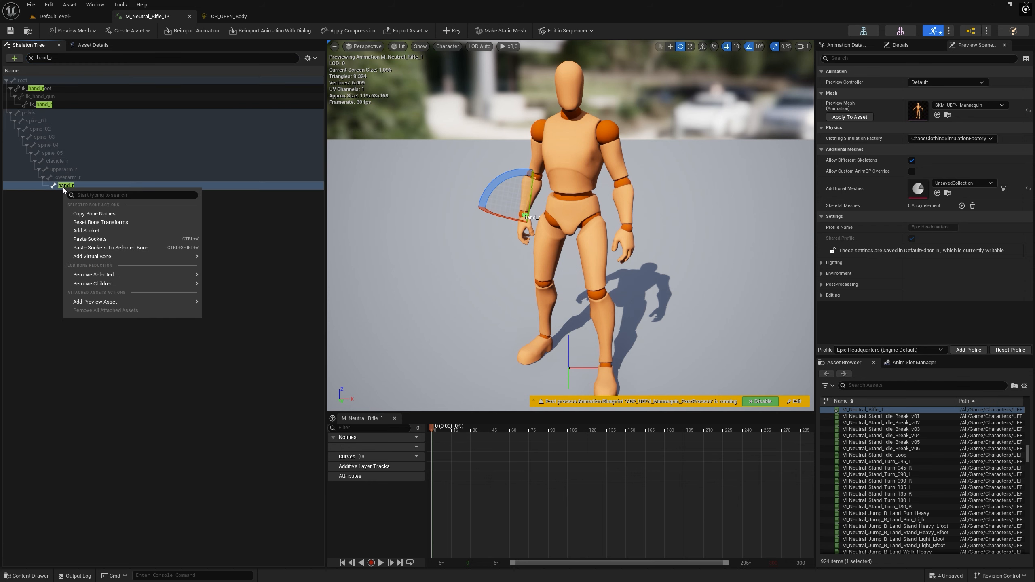
{"action": "left_click", "coordinate": [86, 231]}
{"action": "type", "text": "wea"}
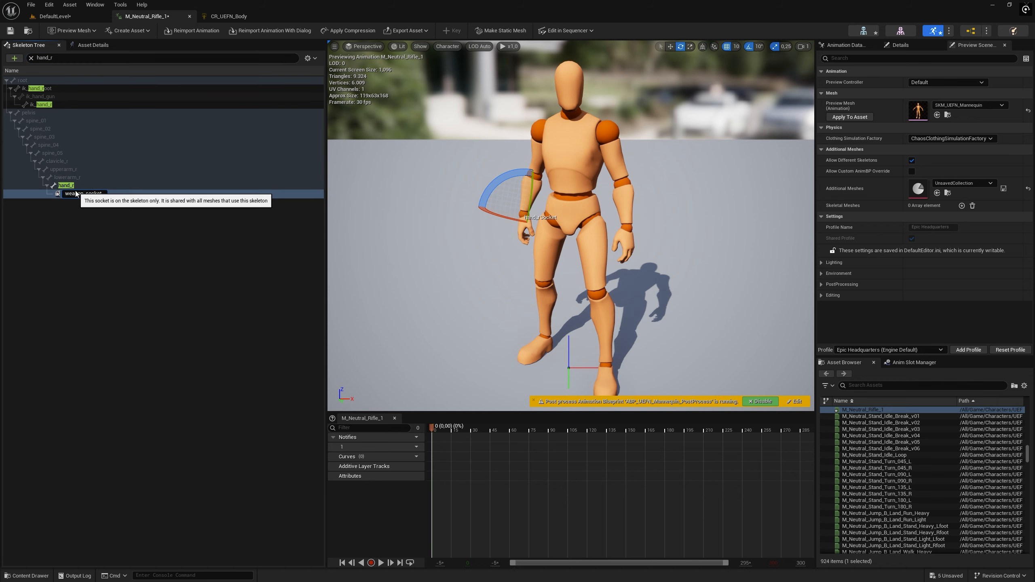
{"action": "type", "text": "pon_socket"}
{"action": "key", "text": "Return"}
{"action": "left_click", "coordinate": [94, 195]}
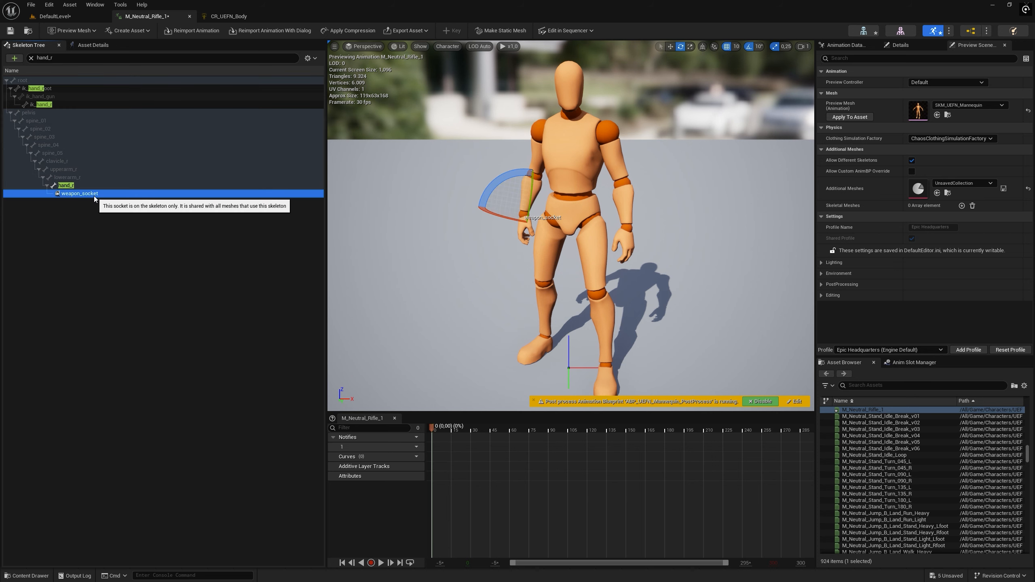
{"action": "left_click", "coordinate": [92, 254]}
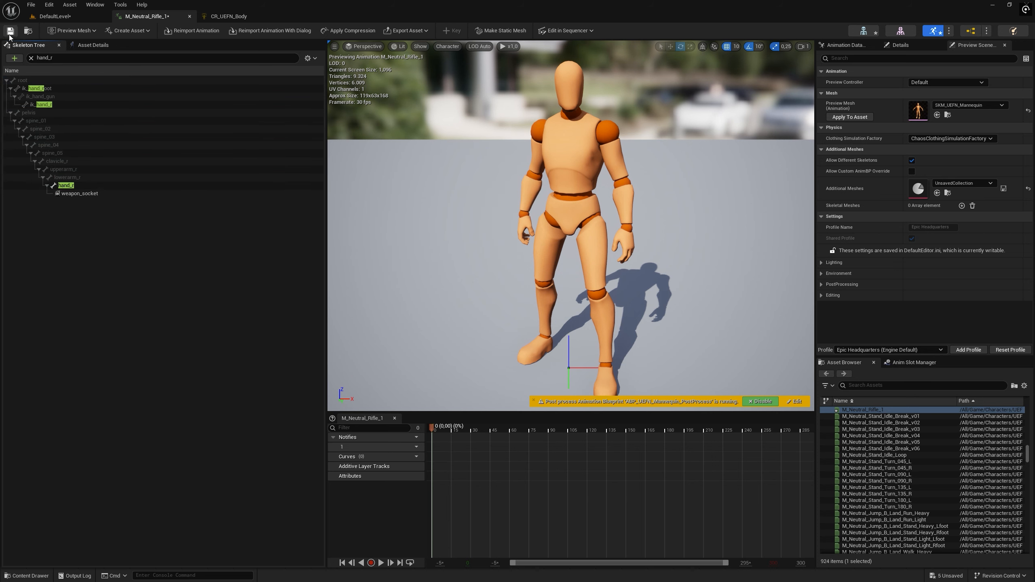
Step: Back in DefaultLevel, add an Attach track that attaches the M4A1 to M_Neutral_Rifle_1's weapon_socket
{"action": "left_click", "coordinate": [55, 17]}
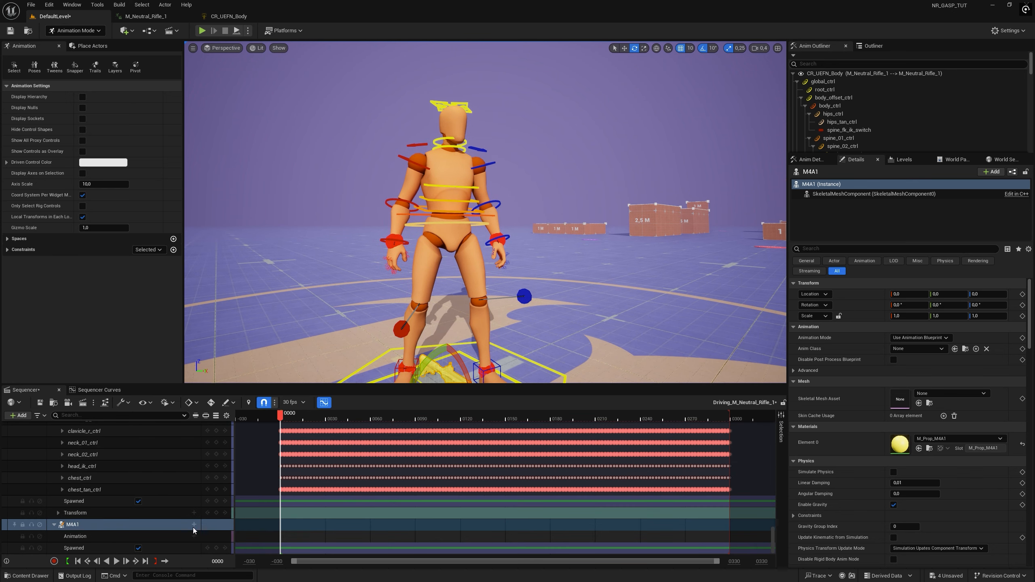
{"action": "left_click", "coordinate": [195, 524]}
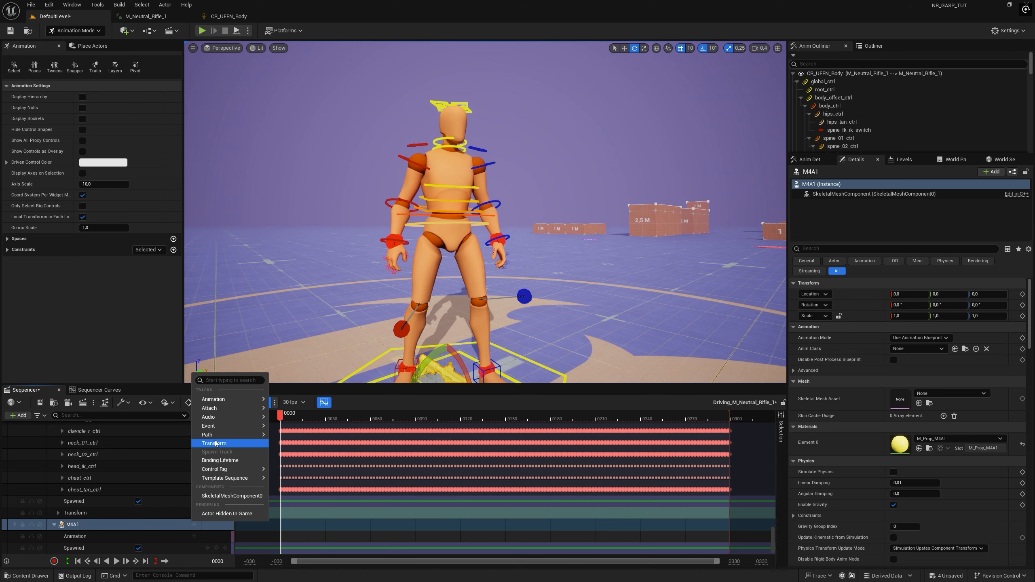
{"action": "mouse_move", "coordinate": [227, 408]}
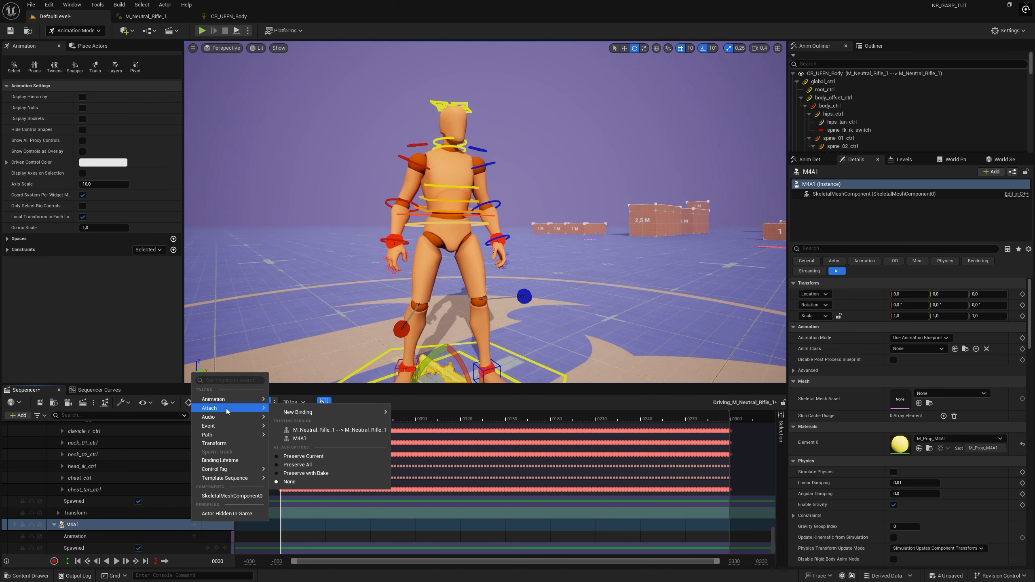
{"action": "left_click", "coordinate": [317, 432]}
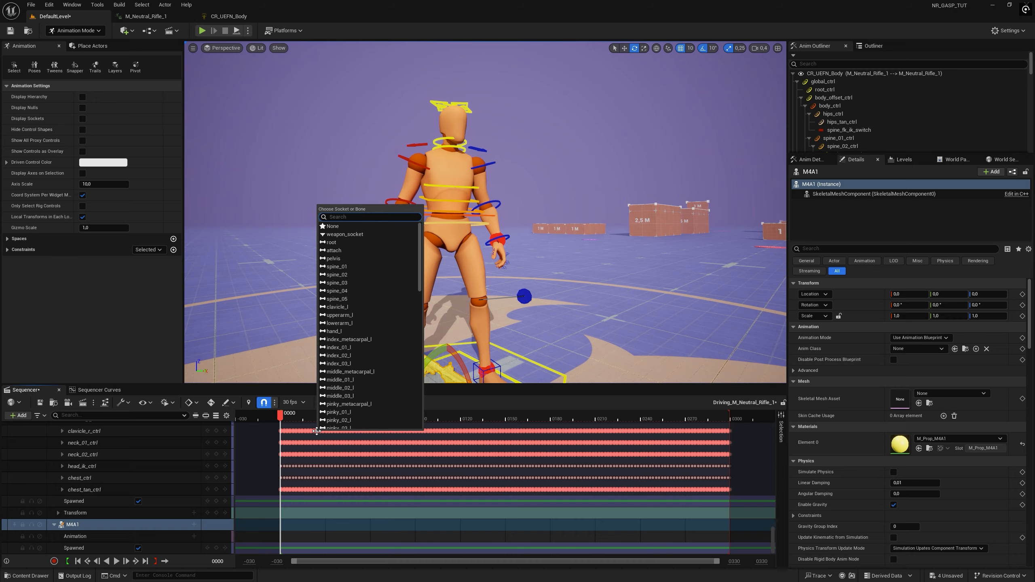
{"action": "left_click", "coordinate": [347, 235]}
{"action": "mouse_move", "coordinate": [485, 211]}
{"action": "right_mouse_down"}
{"action": "mouse_move", "coordinate": [484, 188]}
{"action": "mouse_move", "coordinate": [469, 199]}
{"action": "right_mouse_up"}
{"action": "left_click_drag", "start_coordinate": [468, 200], "coordinate": [489, 204], "text": "alt"}
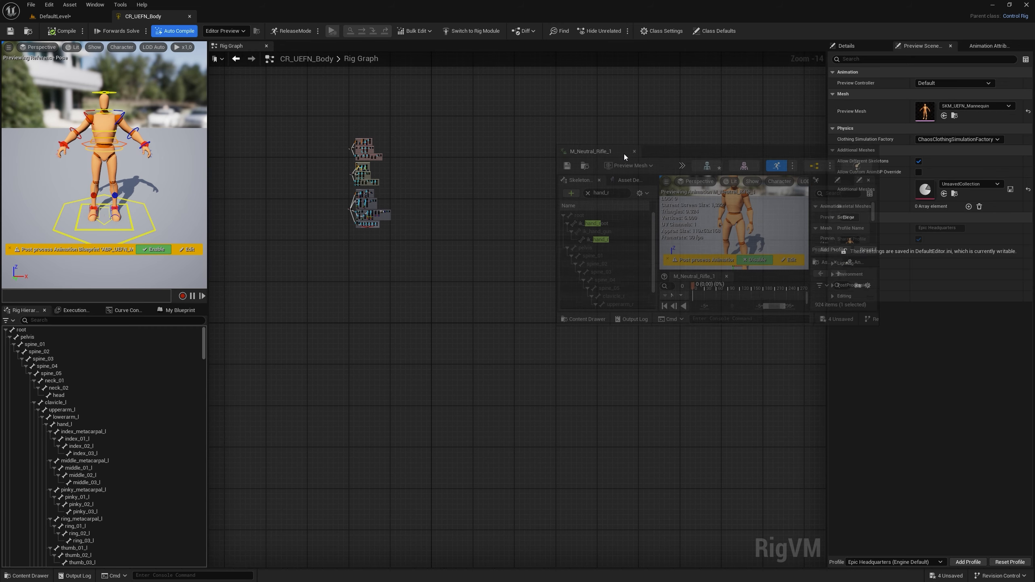
Step: Float the M_Neutral_Rifle_1 editor over DefaultLevel, filter its skeleton for weapon_socket, and select that socket
{"action": "left_click", "coordinate": [57, 17]}
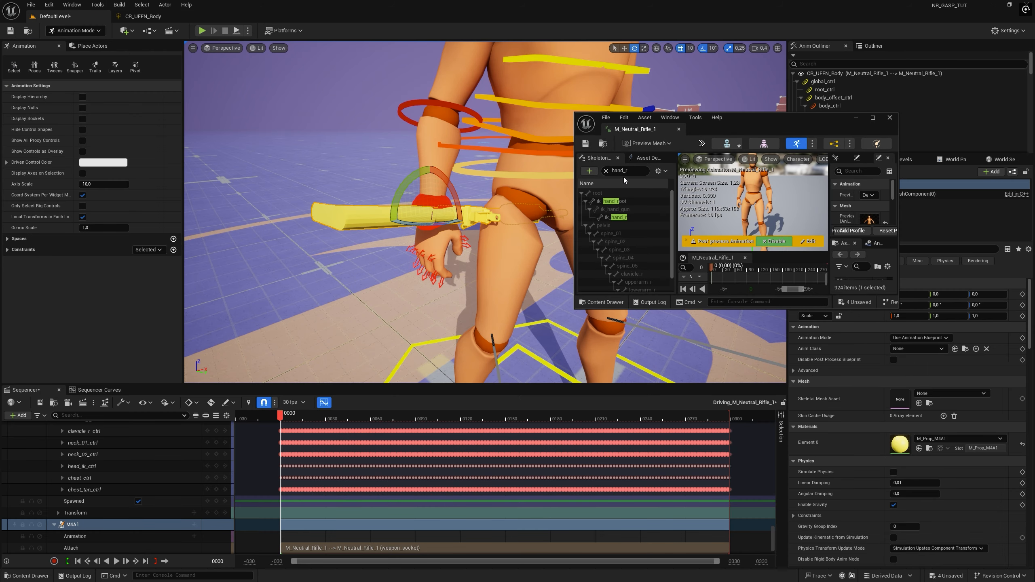
{"action": "key", "text": "ctrl+a"}
{"action": "type", "text": "weapon_socket"}
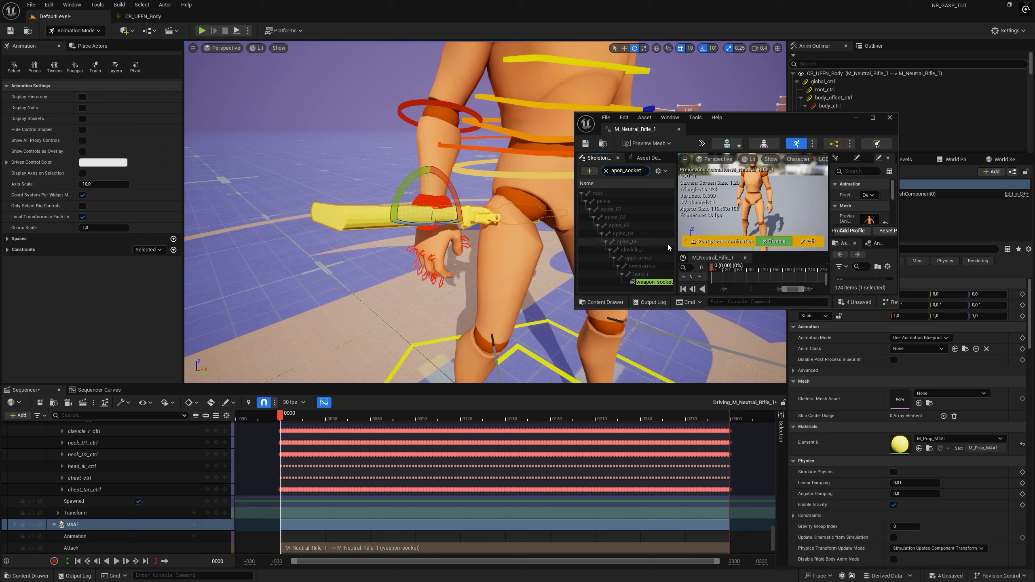
{"action": "left_click", "coordinate": [657, 280]}
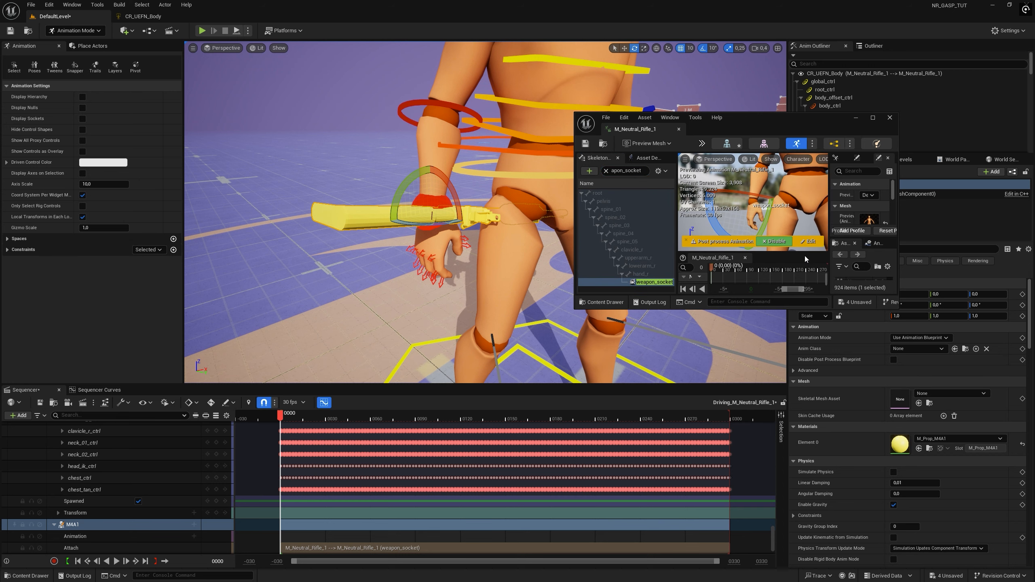
Step: Enlarge the M_Neutral_Rifle_1 editor, then rotate and move weapon_socket so the M4A1's grip sits in the mannequin's right palm
{"action": "left_click_drag", "start_coordinate": [896, 310], "coordinate": [994, 469]}
{"action": "right_click_drag", "start_coordinate": [792, 291], "coordinate": [803, 313]}
{"action": "left_click_drag", "start_coordinate": [761, 254], "coordinate": [751, 206]}
{"action": "key", "text": "w"}
{"action": "mouse_move", "coordinate": [808, 261]}
{"action": "left_mouse_down"}
{"action": "mouse_move", "coordinate": [804, 283]}
{"action": "mouse_move", "coordinate": [824, 256]}
{"action": "left_mouse_up"}
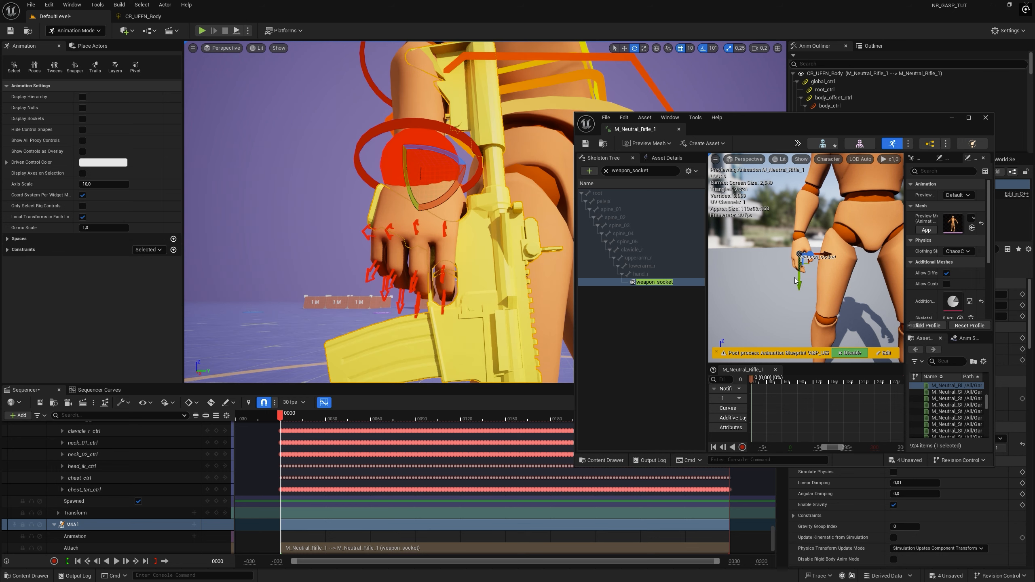
{"action": "left_click_drag", "start_coordinate": [795, 280], "coordinate": [824, 255]}
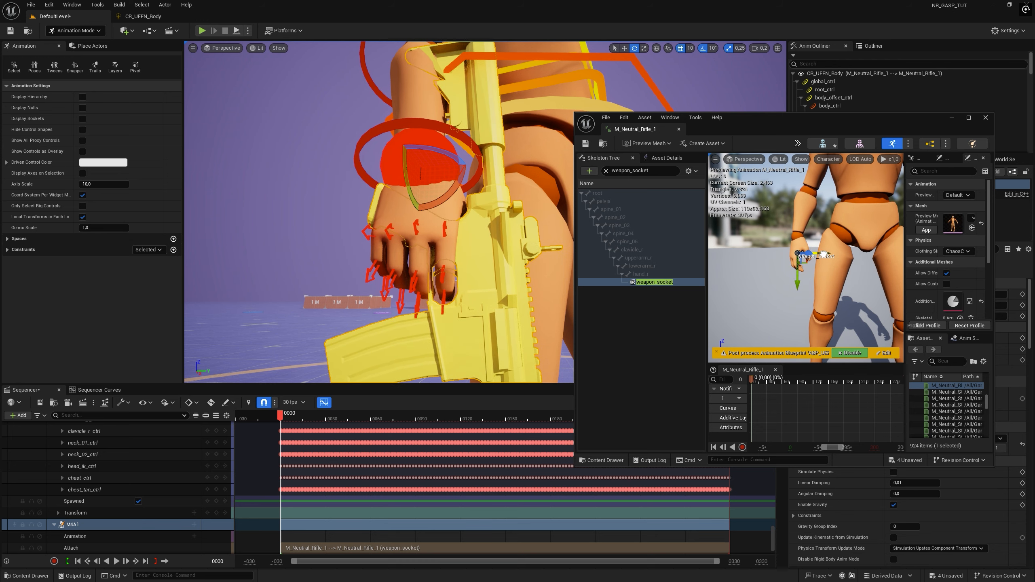
Step: Close the M_Neutral_Rifle_1 editor and return to a front view of the whole mannequin in DefaultLevel with the sequence at frame 0
{"action": "key", "text": "s"}
{"action": "right_click_drag", "start_coordinate": [480, 196], "coordinate": [534, 219]}
{"action": "scroll", "coordinate": [486, 197], "scroll_direction": "up", "scroll_amount": 1}
{"action": "key", "text": "s"}
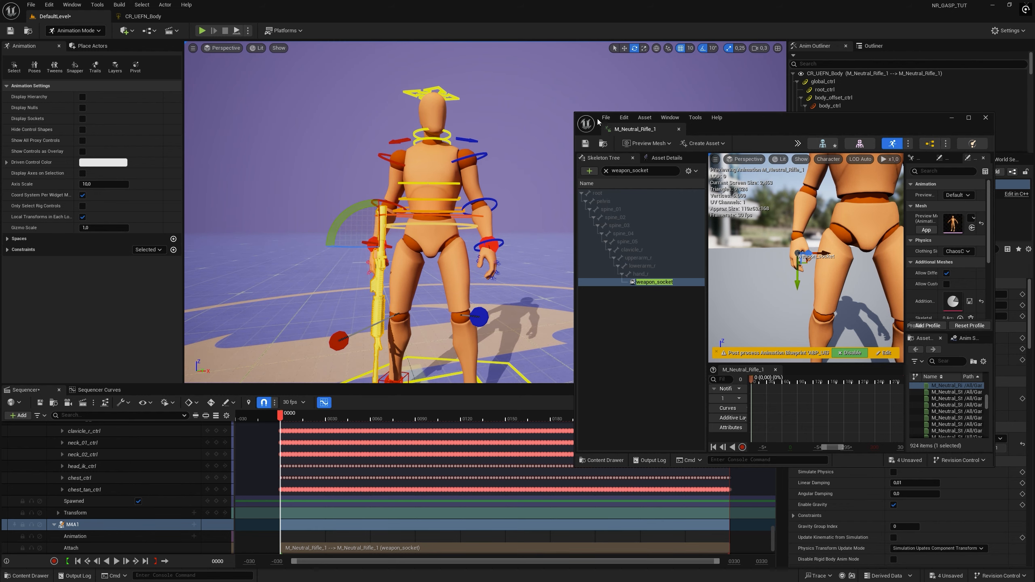
{"action": "middle_click", "coordinate": [623, 130]}
{"action": "mouse_move", "coordinate": [623, 130]}
{"action": "right_mouse_down"}
{"action": "mouse_move", "coordinate": [628, 139]}
{"action": "mouse_move", "coordinate": [617, 142]}
{"action": "right_mouse_up"}
{"action": "left_click_drag", "start_coordinate": [306, 418], "coordinate": [280, 441]}
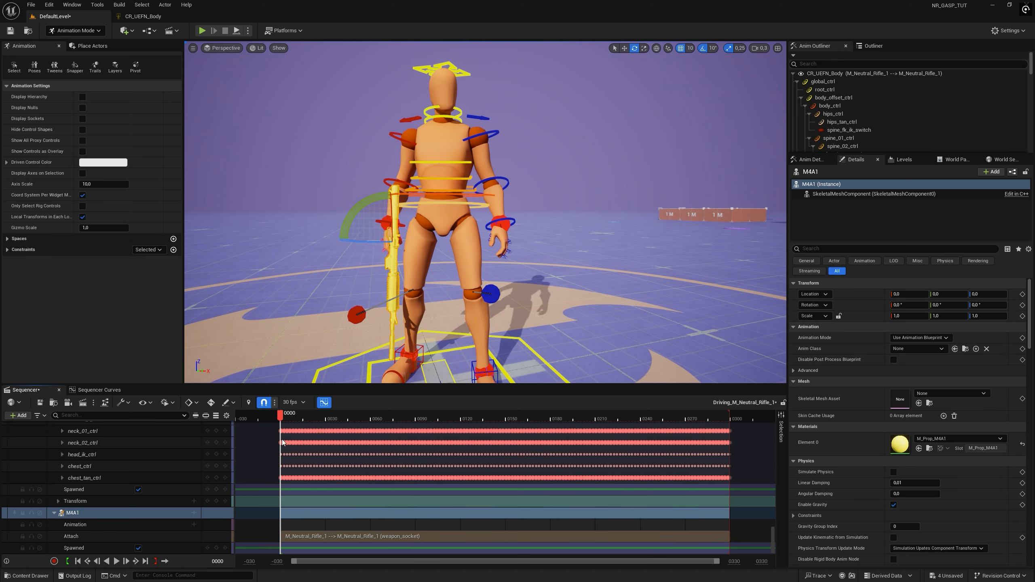
Step: Select the global_ctrl track under CR_UEFN_Body in Sequencer and display its FK/IK switch attributes
{"action": "scroll", "coordinate": [153, 499], "scroll_direction": "up", "scroll_amount": 10}
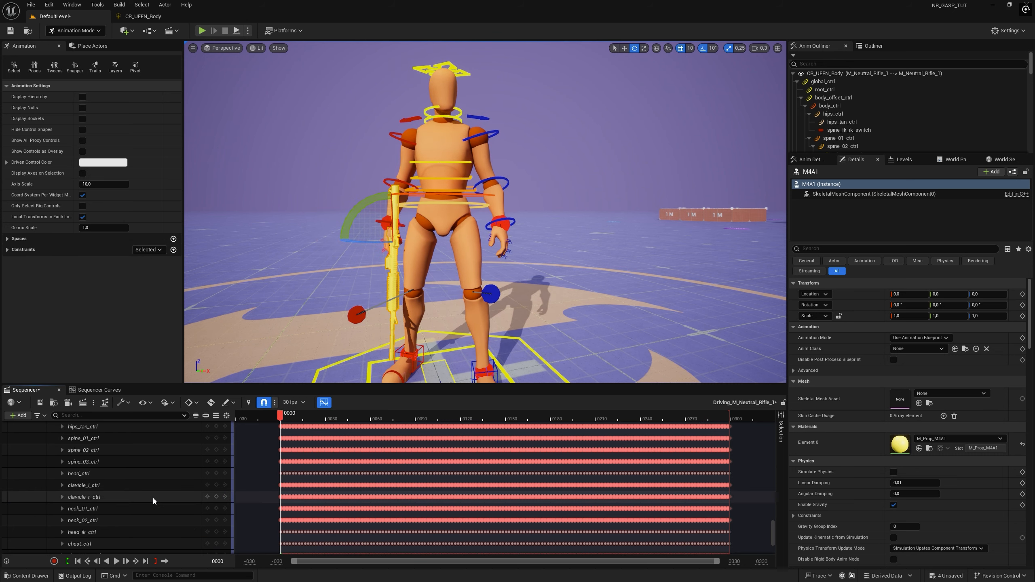
{"action": "scroll", "coordinate": [153, 499], "scroll_direction": "up", "scroll_amount": 12}
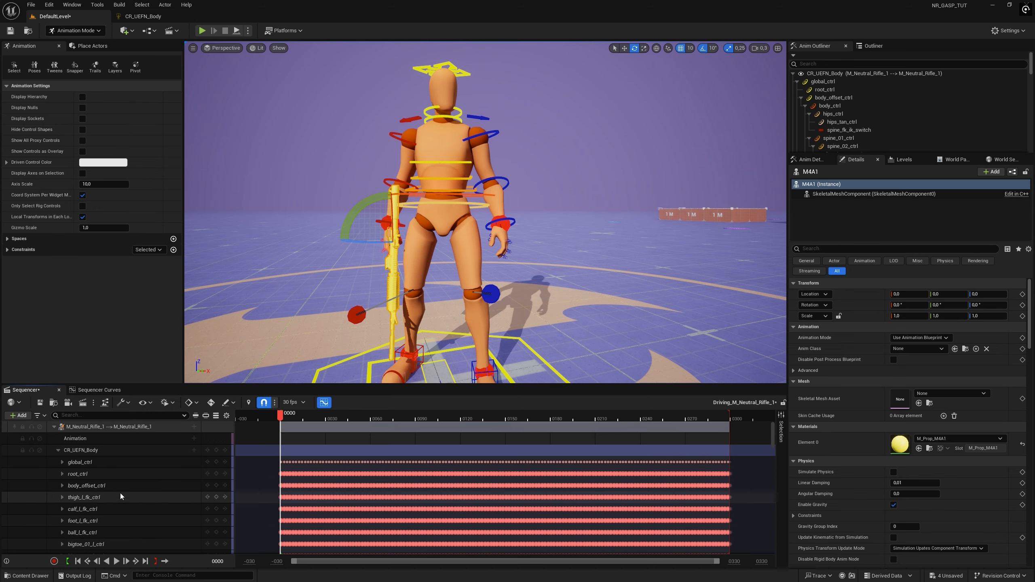
{"action": "left_click", "coordinate": [62, 462]}
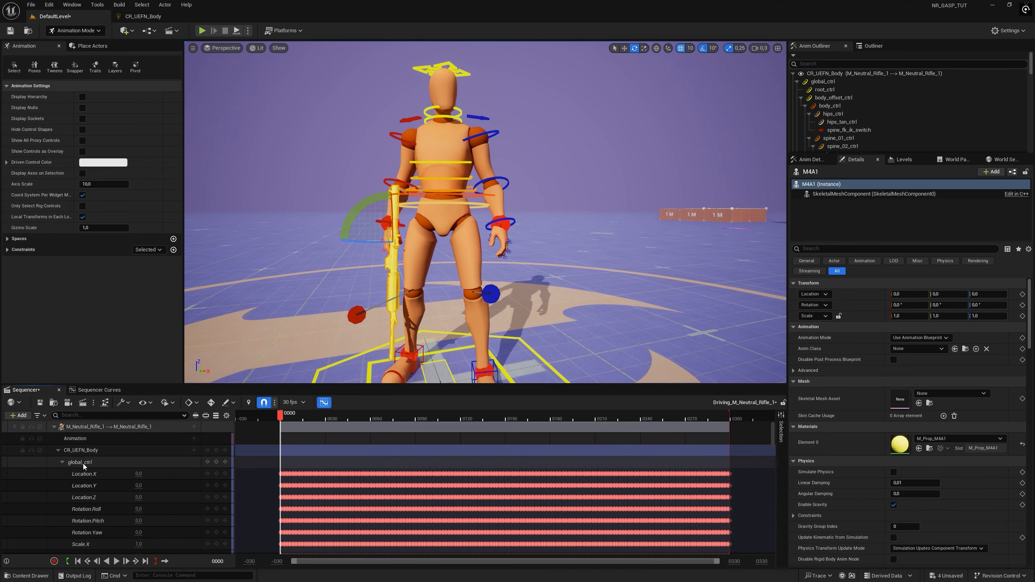
{"action": "left_click", "coordinate": [58, 451]}
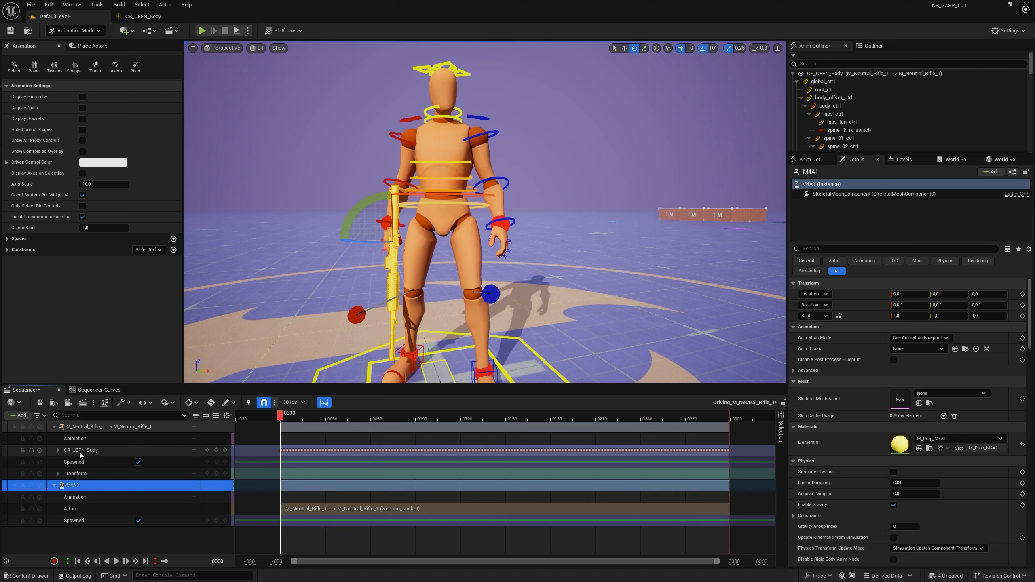
{"action": "left_click", "coordinate": [81, 451]}
{"action": "left_click", "coordinate": [59, 450]}
{"action": "left_click", "coordinate": [85, 463]}
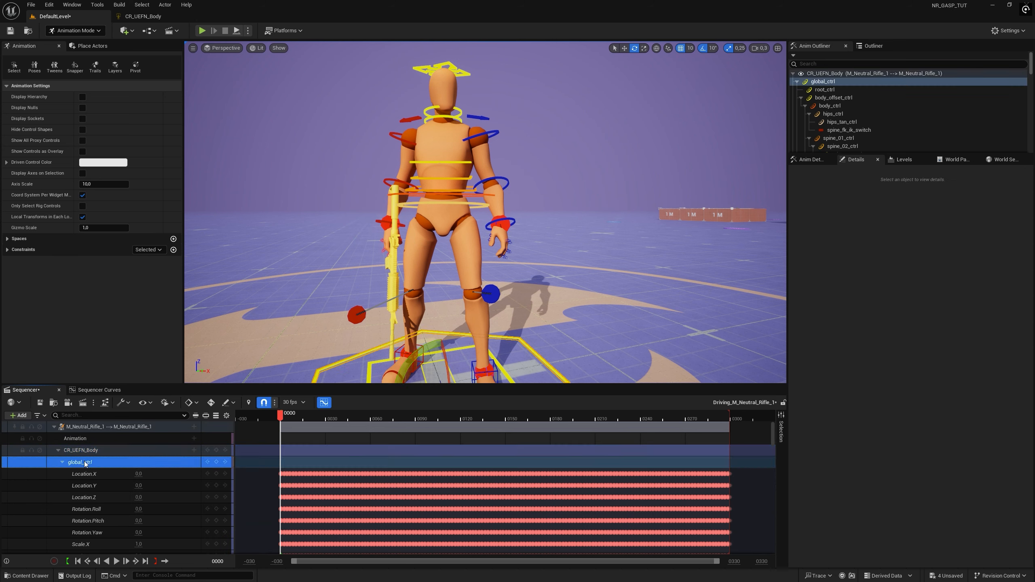
{"action": "left_click", "coordinate": [811, 159]}
Step: Filter the tracks for "arm fk ik switch", delete all keys on arm_l_fk_ik_switch and arm_r_fk_ik_switch, and enable both switches
{"action": "left_click", "coordinate": [106, 416]}
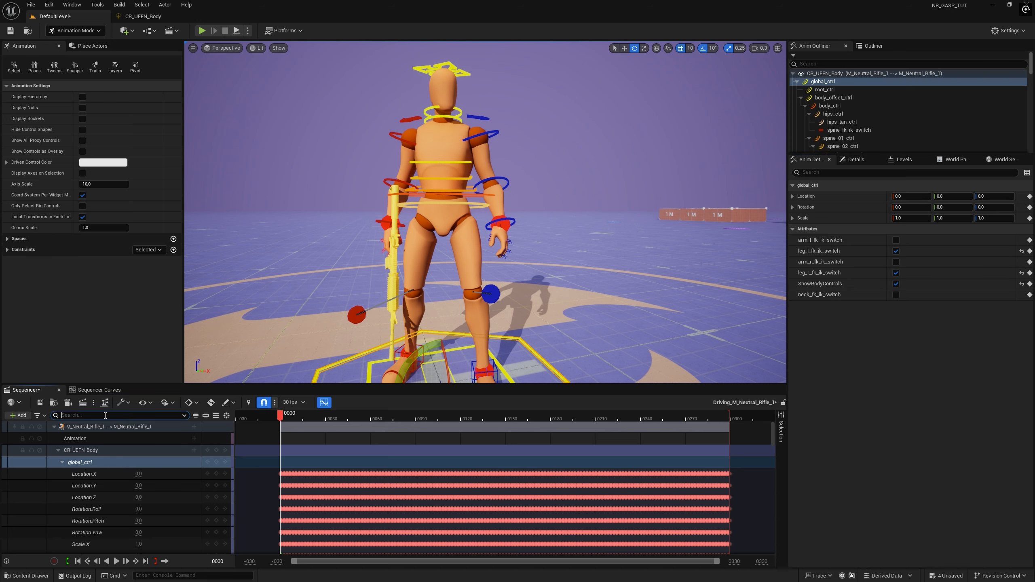
{"action": "type", "text": "arm fk ik switch"}
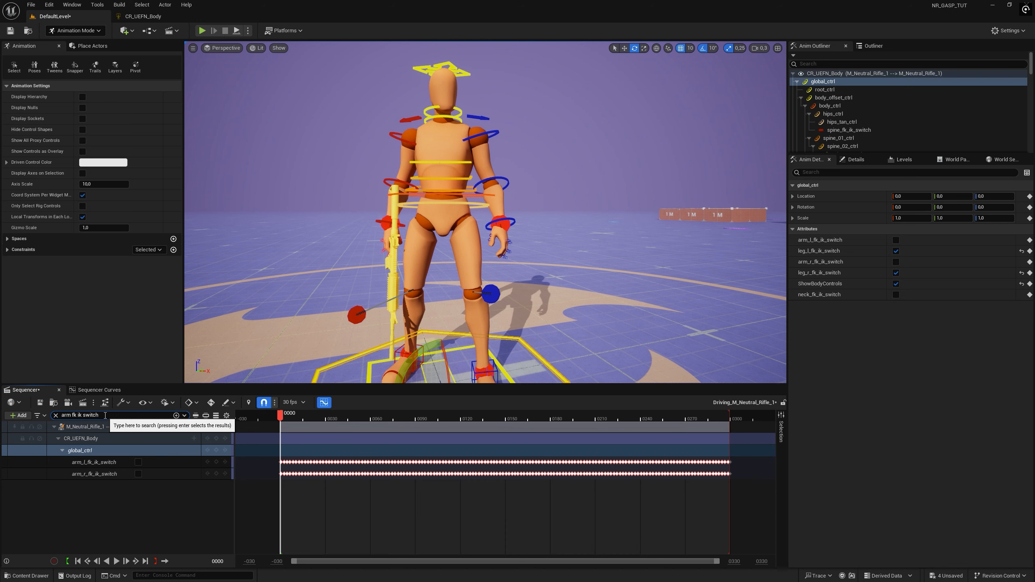
{"action": "left_click", "coordinate": [94, 474]}
{"action": "left_click_drag", "start_coordinate": [262, 457], "coordinate": [765, 485]}
{"action": "key", "text": "Delete"}
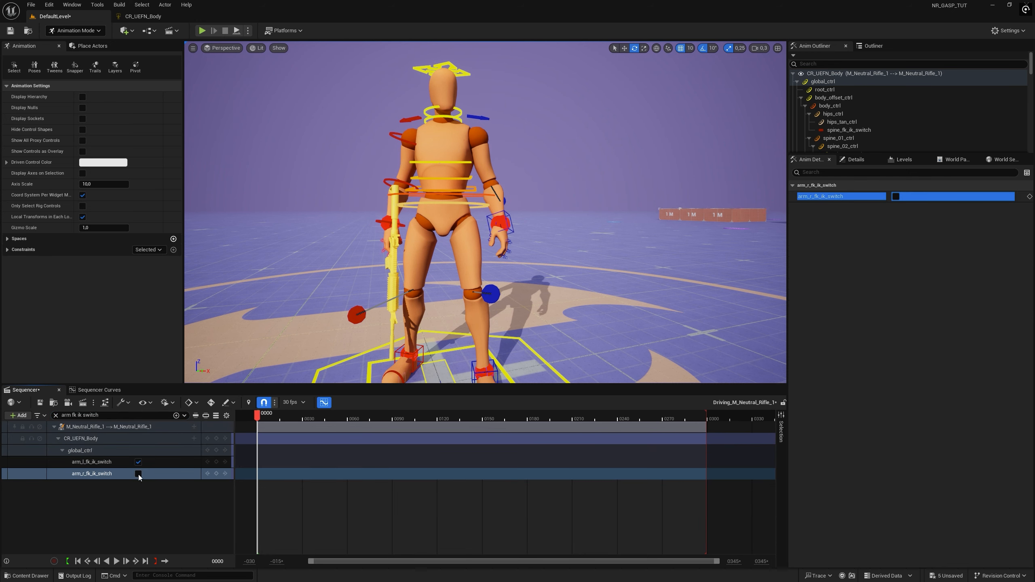
{"action": "left_click", "coordinate": [138, 510]}
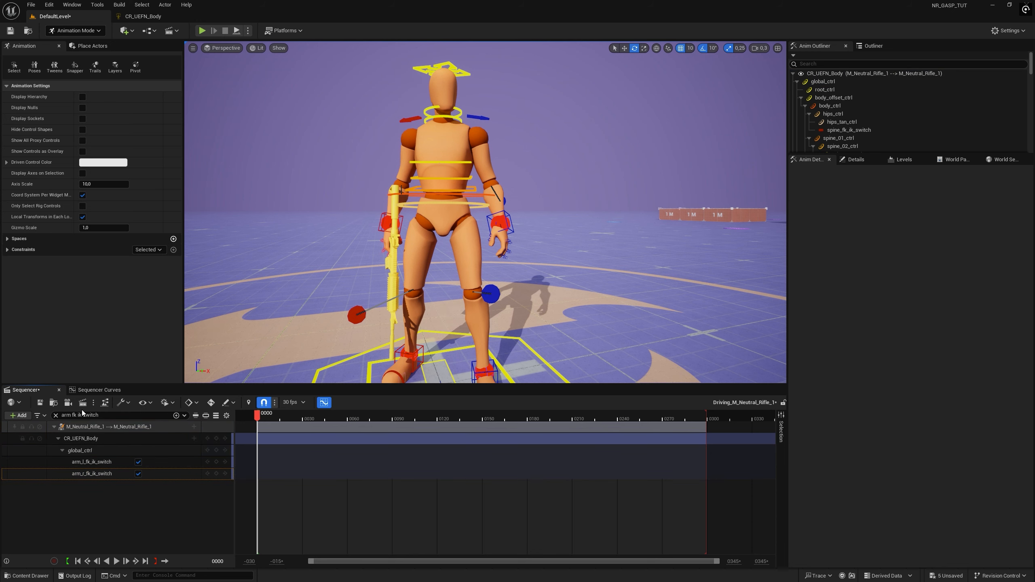
Step: Clear the track filter and add an Additive section to the CR_UEFN_Body track
{"action": "left_click", "coordinate": [56, 416]}
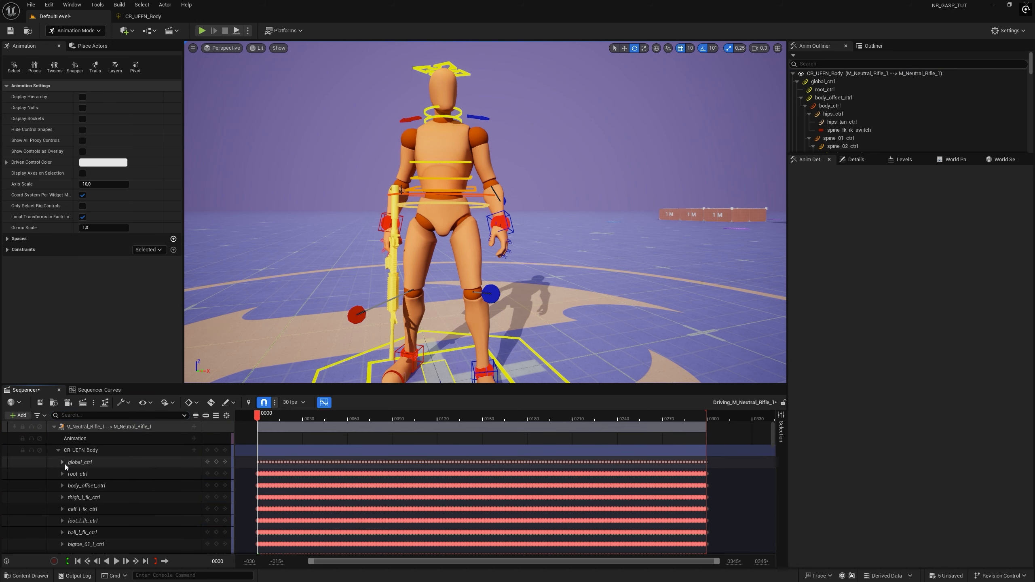
{"action": "left_click", "coordinate": [58, 450]}
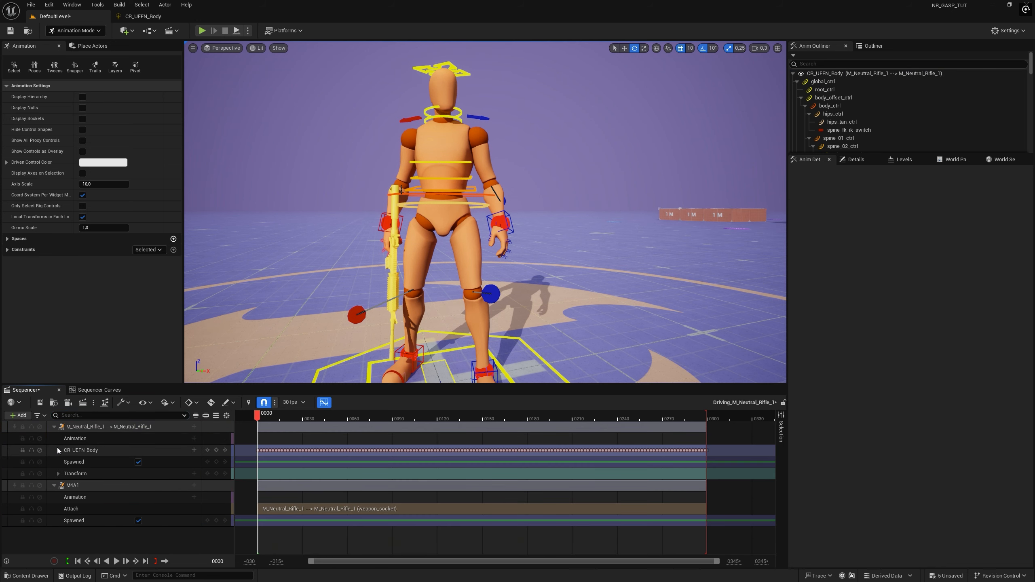
{"action": "left_click", "coordinate": [62, 452]}
{"action": "right_click", "coordinate": [85, 450]}
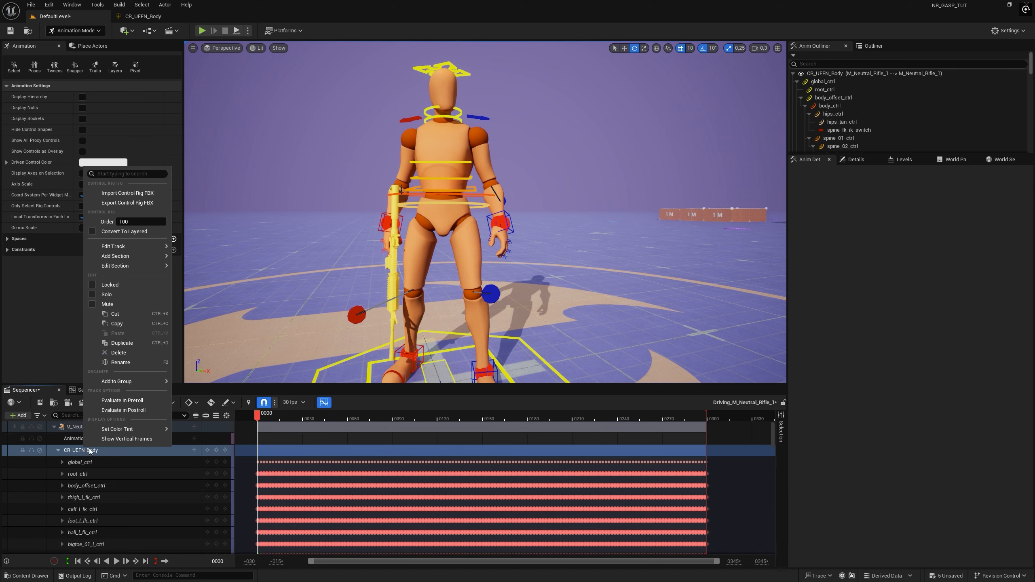
{"action": "mouse_move", "coordinate": [116, 256]}
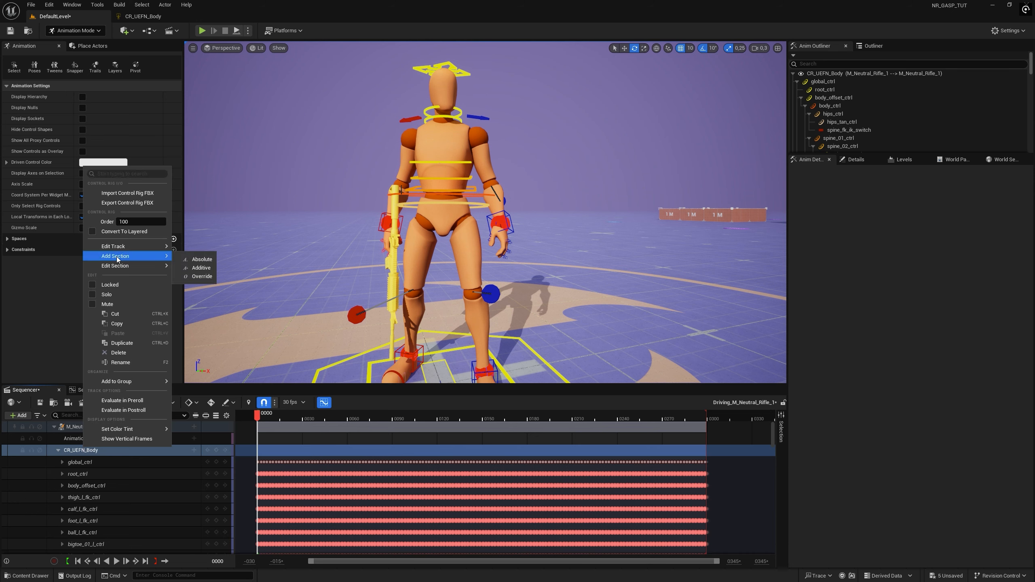
{"action": "left_click", "coordinate": [201, 268]}
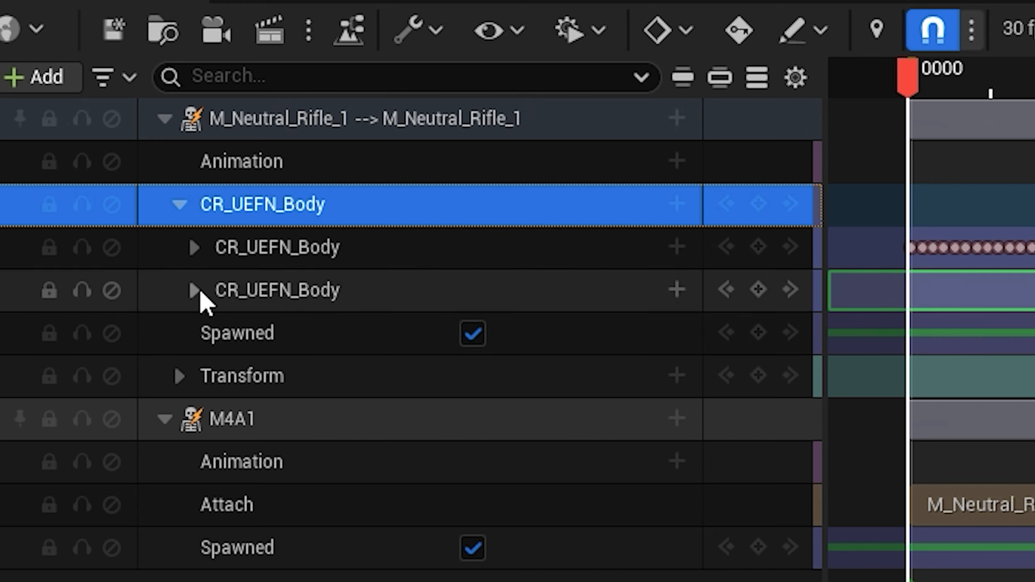
Step: Lock the baked CR_UEFN_Body section and select the new additive section for editing
{"action": "left_click", "coordinate": [273, 247]}
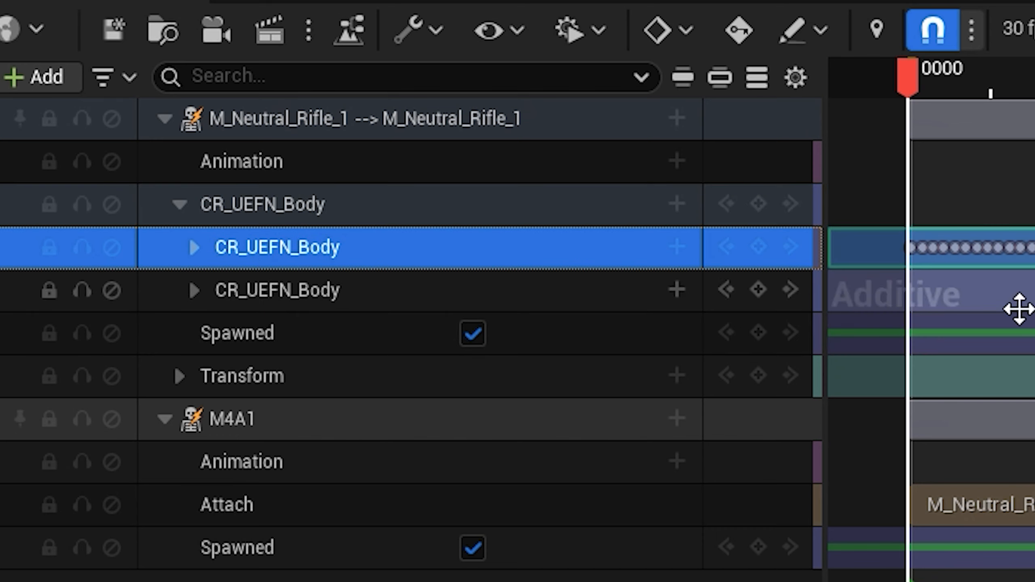
{"action": "left_click", "coordinate": [49, 247]}
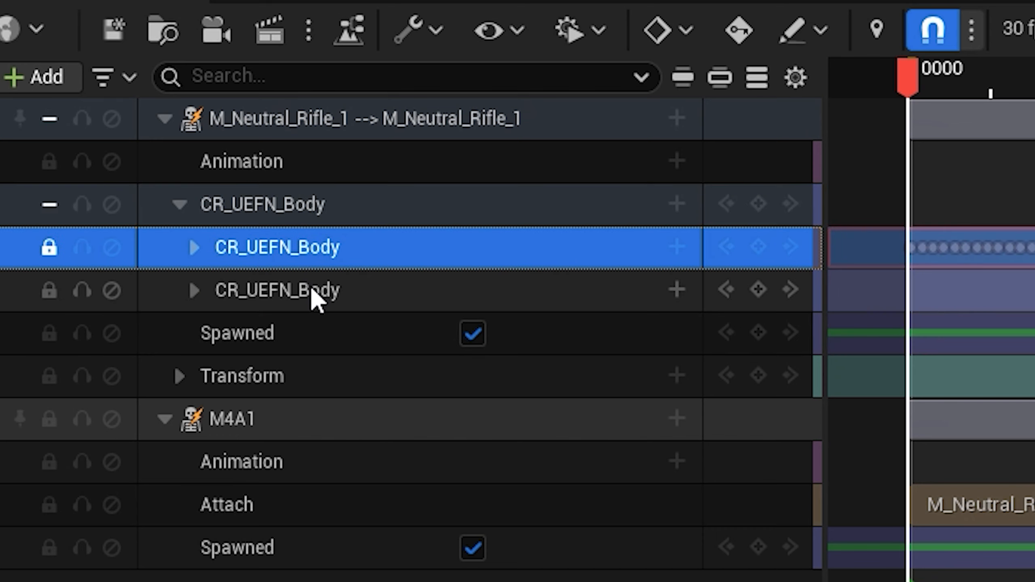
{"action": "left_click", "coordinate": [316, 294]}
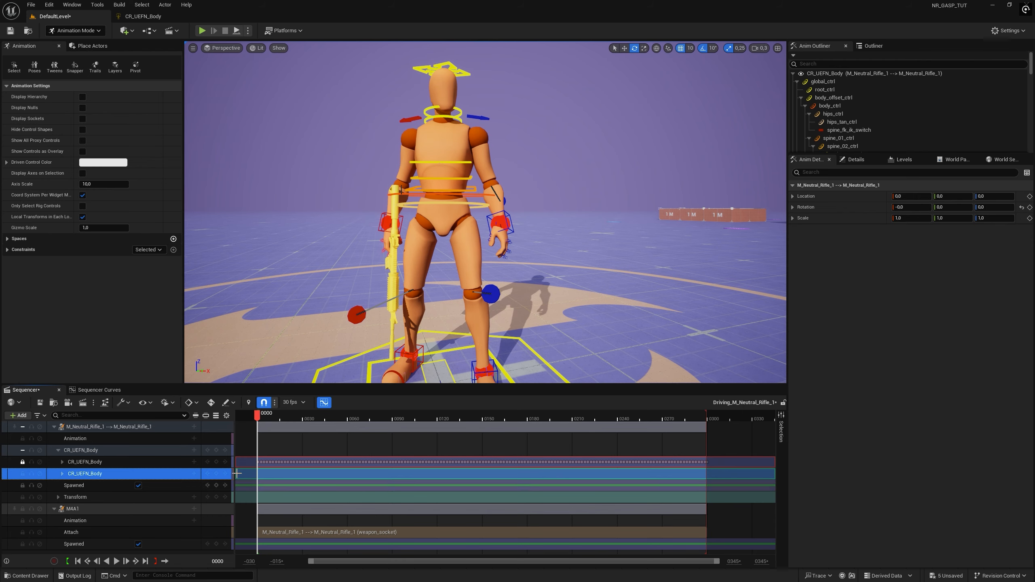
Step: Select the right hand's IK control, hand_r_ik_ctrl, then move and rotate it so the rifle points forward beside the hip
{"action": "right_click_drag", "start_coordinate": [325, 349], "coordinate": [322, 356]}
{"action": "scroll", "coordinate": [326, 344], "scroll_direction": "down", "scroll_amount": 1}
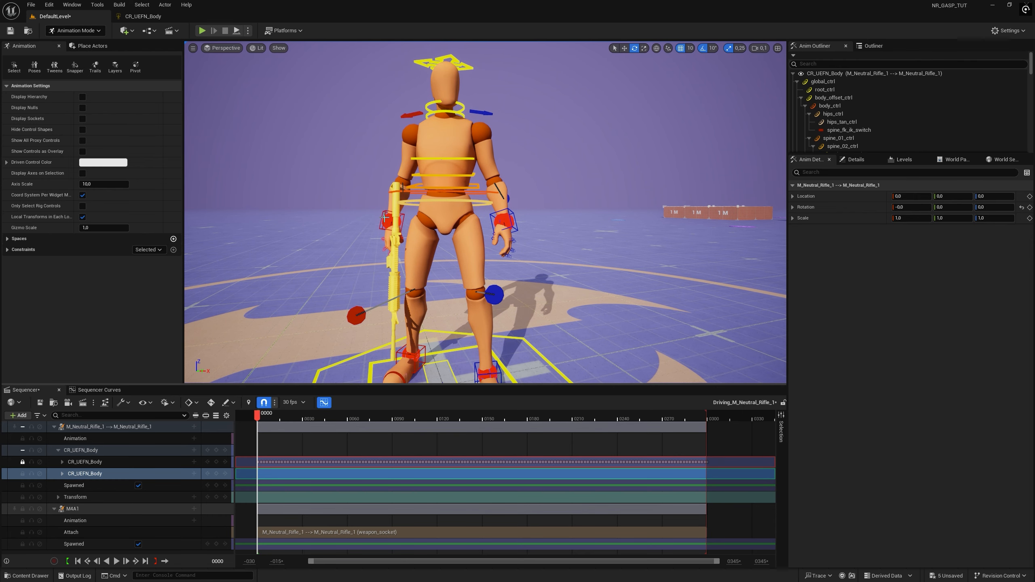
{"action": "left_click", "coordinate": [384, 217]}
{"action": "key", "text": "f"}
{"action": "left_click_drag", "start_coordinate": [384, 218], "coordinate": [464, 218], "text": "alt"}
{"action": "right_click_drag", "start_coordinate": [464, 218], "coordinate": [411, 244]}
{"action": "scroll", "coordinate": [530, 207], "scroll_direction": "up", "scroll_amount": 3}
{"action": "key", "text": "s"}
{"action": "key", "text": "w"}
{"action": "left_click_drag", "start_coordinate": [423, 248], "coordinate": [514, 195]}
{"action": "key", "text": "e"}
{"action": "right_click_drag", "start_coordinate": [556, 229], "coordinate": [611, 229]}
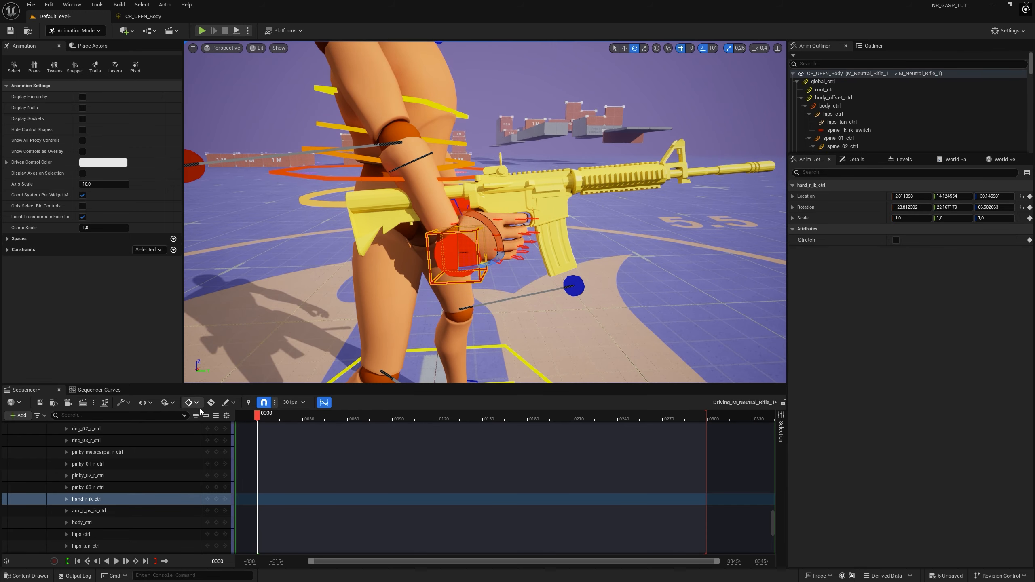
Step: Enable auto-keying, raise hand_r_ik_ctrl to about (-20.7, 20.0, -12.5) with rotation about (-27.9, 14.1, 72.7), and turn off transform snapping
{"action": "left_click", "coordinate": [211, 402]}
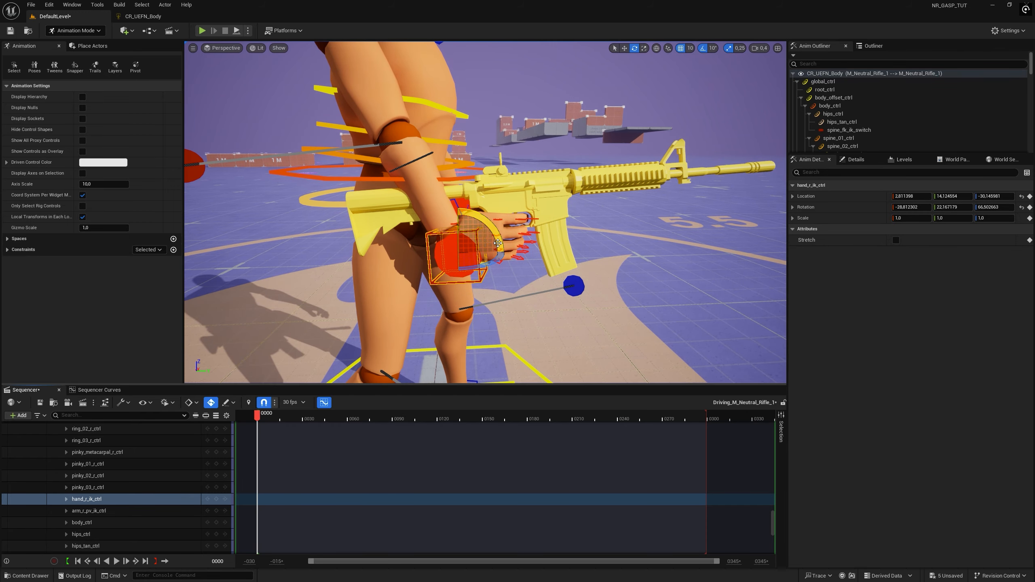
{"action": "right_click_drag", "start_coordinate": [489, 231], "coordinate": [499, 231]}
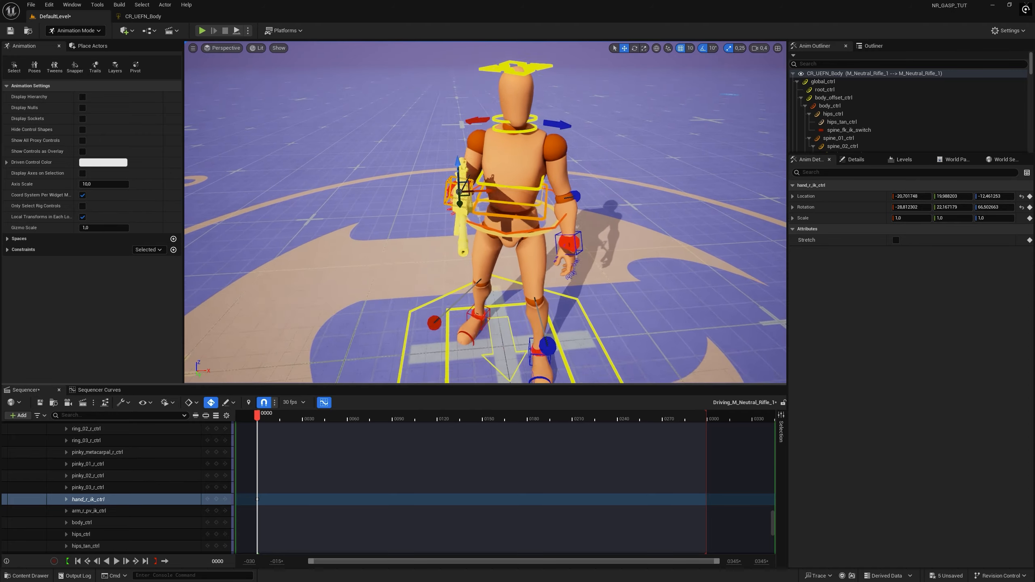
{"action": "right_click_drag", "start_coordinate": [485, 212], "coordinate": [529, 212]}
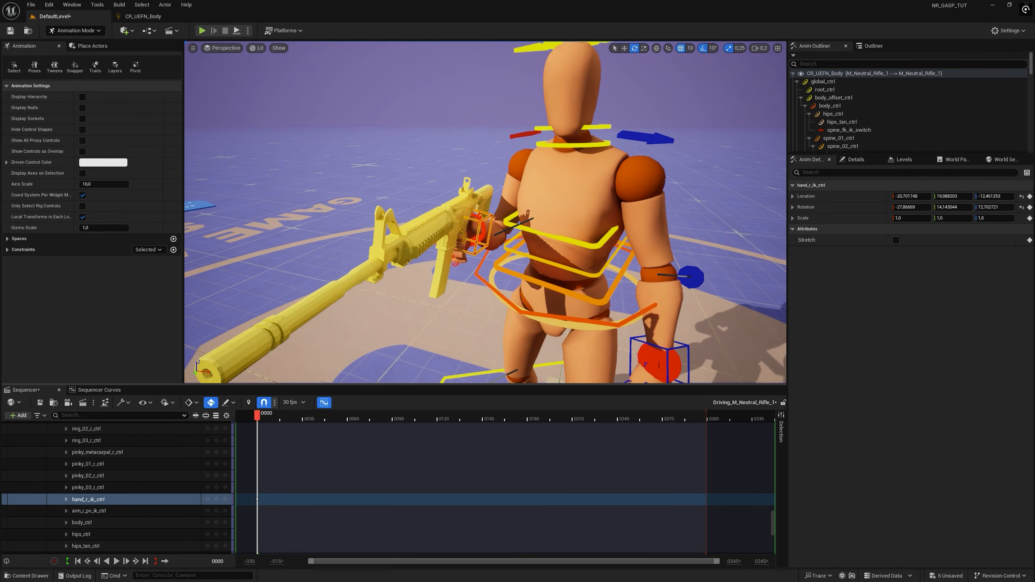
{"action": "mouse_move", "coordinate": [456, 184]}
{"action": "right_mouse_down"}
{"action": "mouse_move", "coordinate": [541, 184]}
{"action": "mouse_move", "coordinate": [456, 184]}
{"action": "right_mouse_up"}
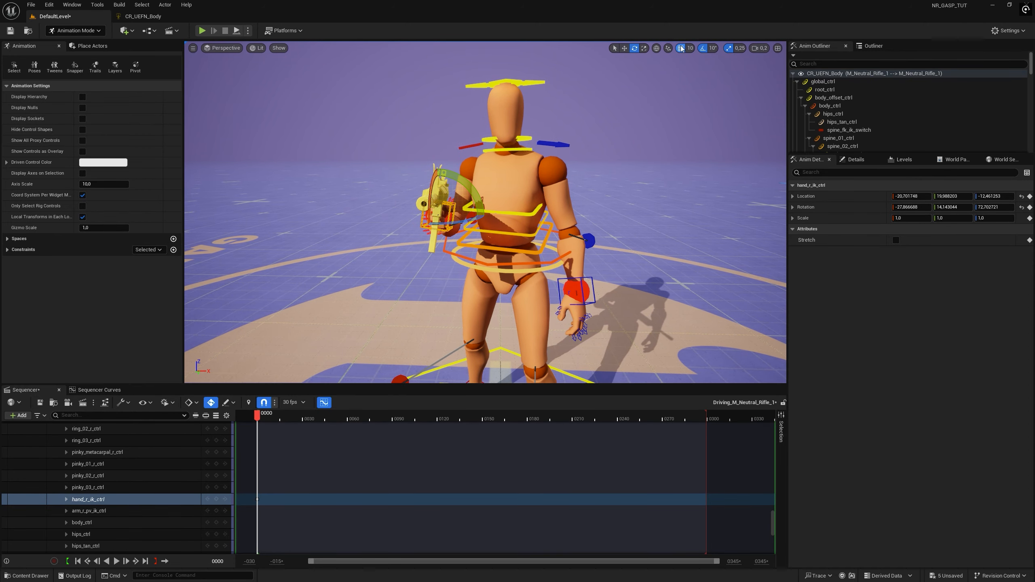
{"action": "left_click", "coordinate": [730, 47]}
{"action": "right_click_drag", "start_coordinate": [519, 200], "coordinate": [511, 197]}
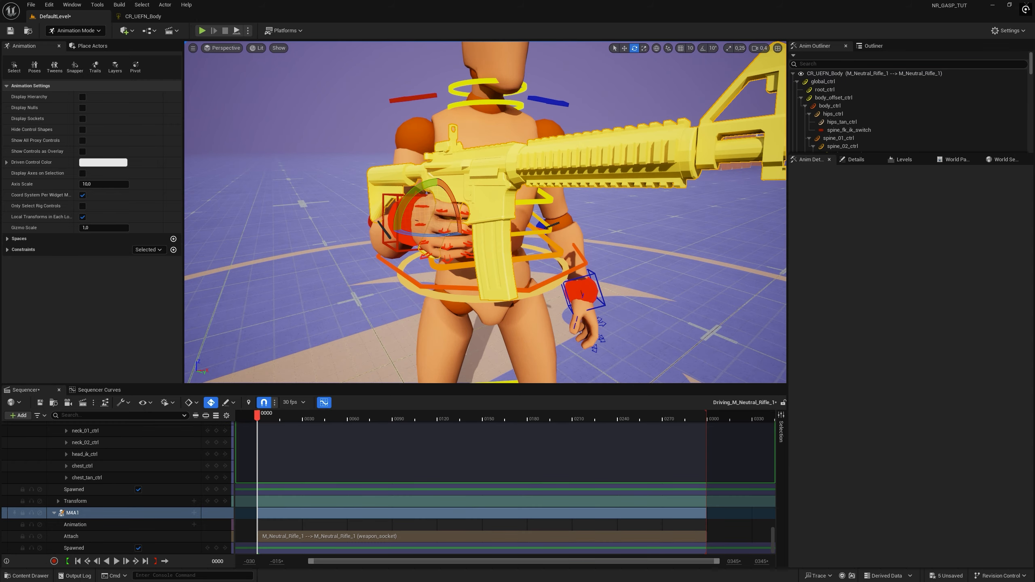
Step: Fine-tune hand_r_ik_ctrl at the rifle grip and reposition the right elbow's pole vector, arm_r_pv_ik_ctrl
{"action": "left_click", "coordinate": [398, 214]}
{"action": "right_click_drag", "start_coordinate": [397, 214], "coordinate": [530, 218]}
{"action": "mouse_move", "coordinate": [393, 200]}
{"action": "left_mouse_down"}
{"action": "mouse_move", "coordinate": [404, 201]}
{"action": "mouse_move", "coordinate": [381, 199]}
{"action": "left_mouse_up"}
{"action": "key", "text": "w"}
{"action": "right_click_drag", "start_coordinate": [381, 199], "coordinate": [381, 244]}
{"action": "left_click", "coordinate": [289, 184]}
{"action": "mouse_move", "coordinate": [288, 184]}
{"action": "right_mouse_down"}
{"action": "mouse_move", "coordinate": [314, 190]}
{"action": "mouse_move", "coordinate": [286, 192]}
{"action": "right_mouse_up"}
{"action": "scroll", "coordinate": [285, 192], "scroll_direction": "down", "scroll_amount": 2}
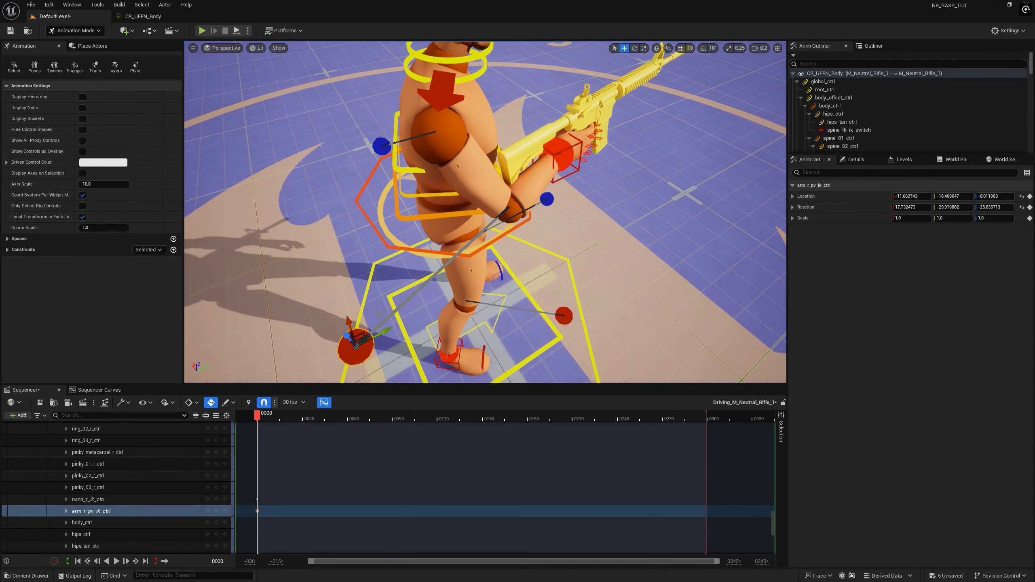
Step: Move and rotate hand_l_ik_ctrl so the left hand wraps around the M4A1's magazine
{"action": "left_click_drag", "start_coordinate": [538, 277], "coordinate": [543, 275]}
{"action": "right_click_drag", "start_coordinate": [543, 275], "coordinate": [611, 277]}
{"action": "left_click_drag", "start_coordinate": [528, 283], "coordinate": [528, 283]}
{"action": "right_click_drag", "start_coordinate": [527, 282], "coordinate": [407, 285]}
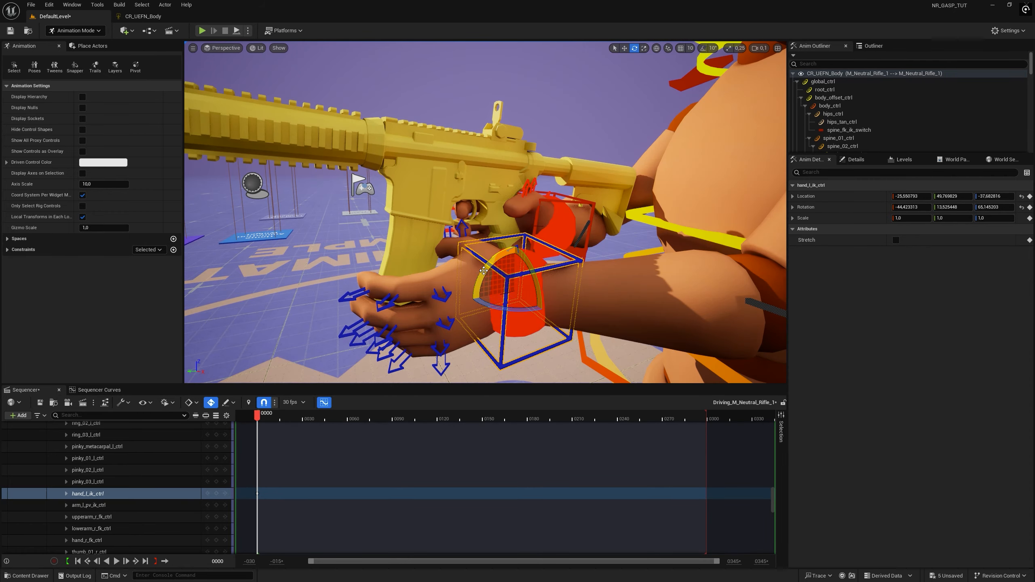
{"action": "left_click_drag", "start_coordinate": [483, 271], "coordinate": [487, 261]}
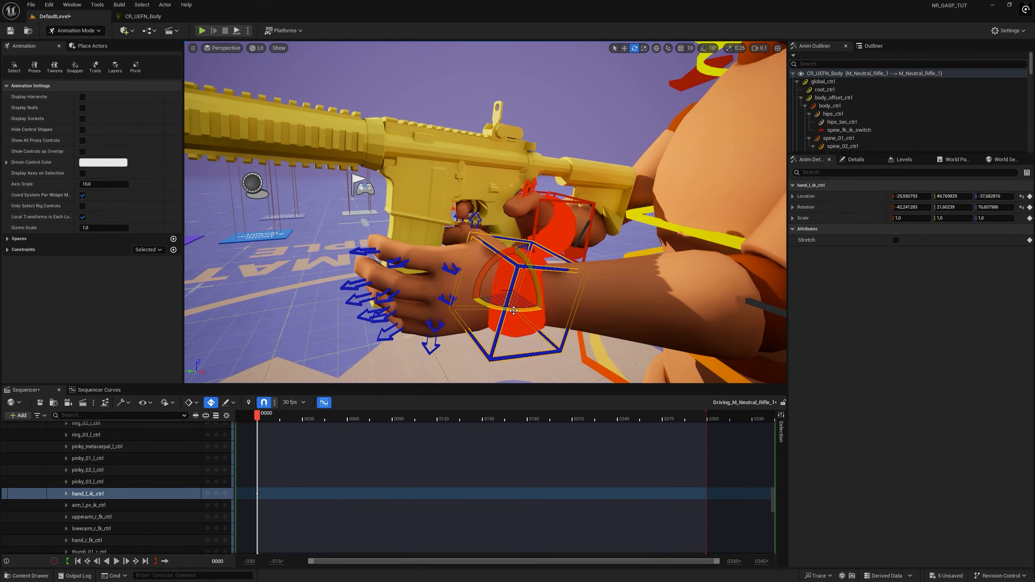
{"action": "left_click_drag", "start_coordinate": [514, 294], "coordinate": [496, 291]}
{"action": "right_click_drag", "start_coordinate": [496, 291], "coordinate": [528, 256]}
{"action": "scroll", "coordinate": [517, 287], "scroll_direction": "up", "scroll_amount": 1}
{"action": "key", "text": "e"}
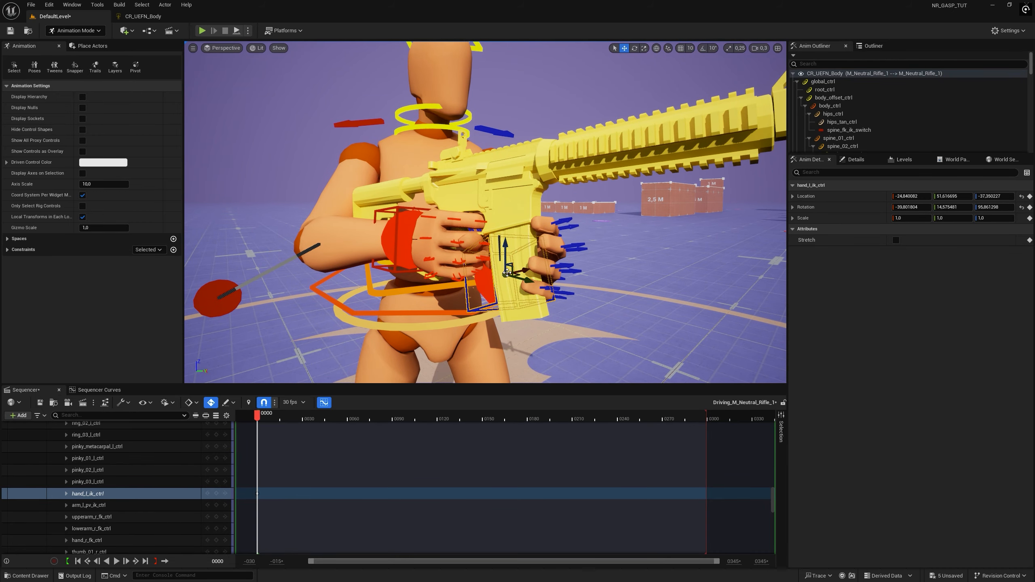
Step: Refine the rifle hold by adjusting hand_l_ik_ctrl, hand_r_ik_ctrl and the left elbow's pole vector, arm_l_pv_ik_ctrl
{"action": "right_click_drag", "start_coordinate": [506, 285], "coordinate": [561, 259]}
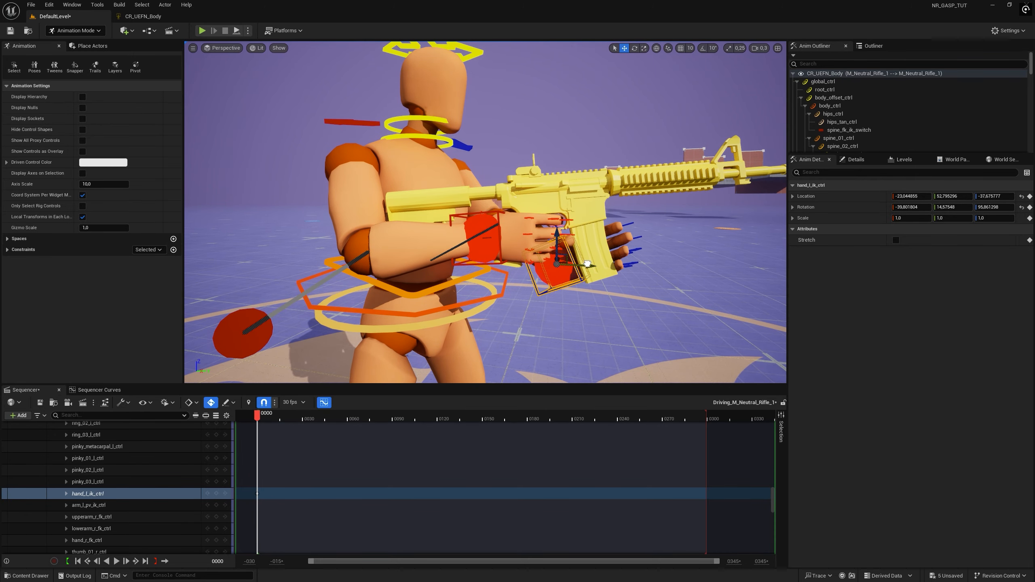
{"action": "scroll", "coordinate": [582, 223], "scroll_direction": "up", "scroll_amount": 1}
{"action": "right_click_drag", "start_coordinate": [593, 236], "coordinate": [573, 206]}
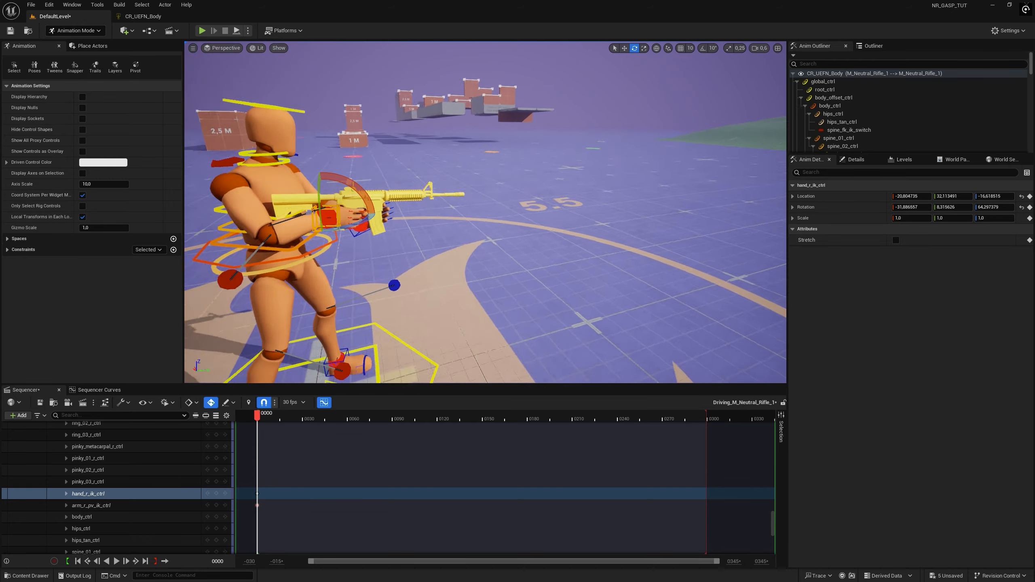
{"action": "right_click_drag", "start_coordinate": [485, 212], "coordinate": [574, 190]}
{"action": "scroll", "coordinate": [562, 198], "scroll_direction": "down", "scroll_amount": 1}
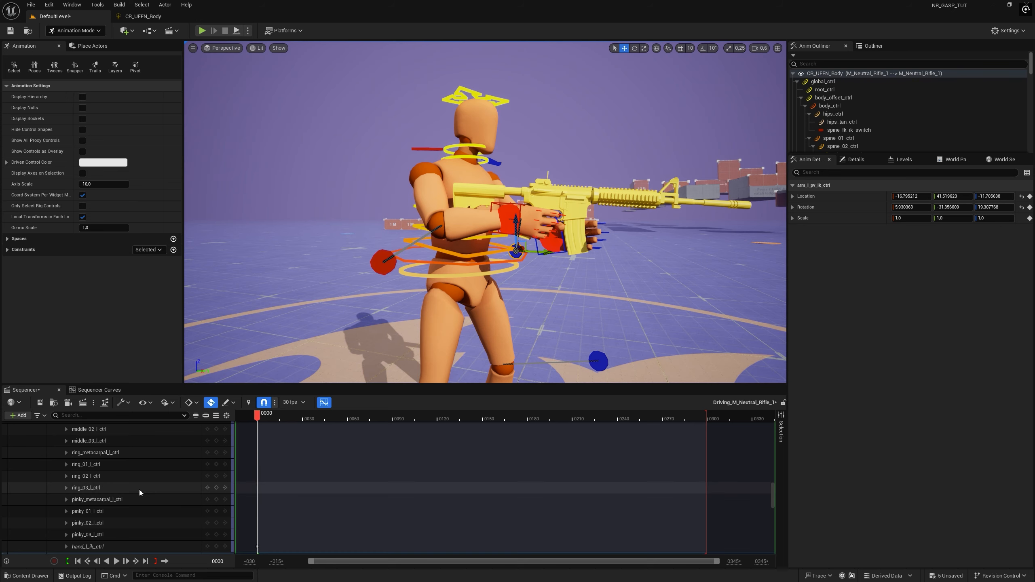
Step: Select all rig controls of CR_UEFN_Body and key the rifle pose on them at frame 0
{"action": "scroll", "coordinate": [191, 477], "scroll_direction": "down", "scroll_amount": 10}
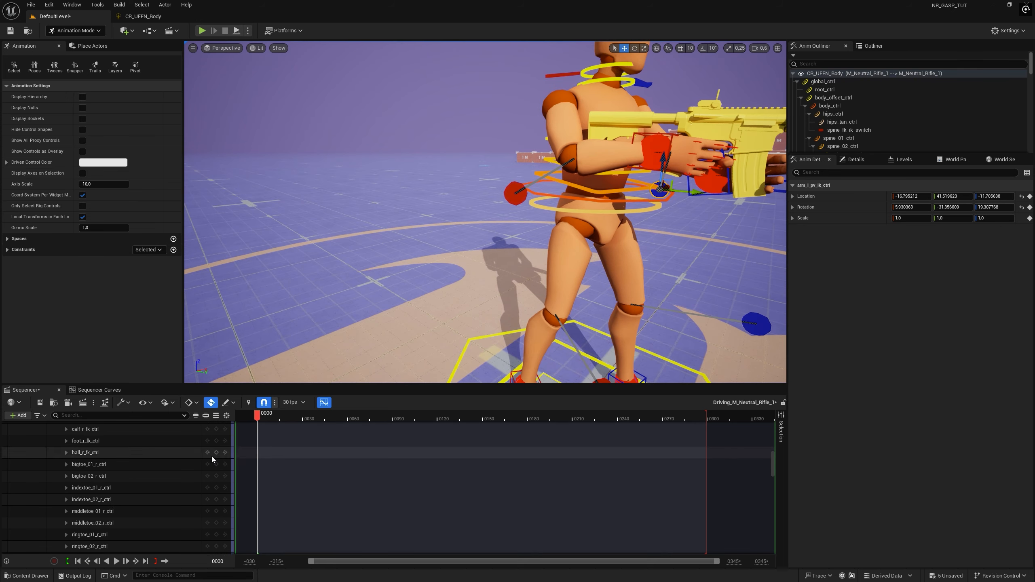
{"action": "key", "text": "ctrl+a"}
{"action": "key", "text": "s"}
{"action": "right_click_drag", "start_coordinate": [346, 334], "coordinate": [454, 283]}
{"action": "left_click", "coordinate": [346, 334]}
{"action": "right_click_drag", "start_coordinate": [347, 334], "coordinate": [390, 321]}
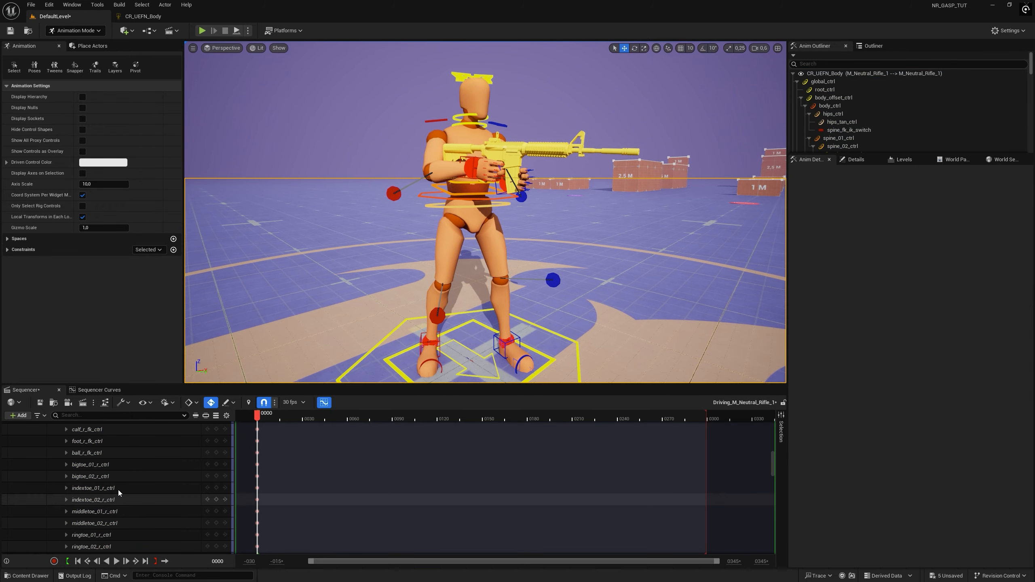
Step: Inspect the keys at frame 0 across all control tracks and frame the right hand's hand_r_ik_ctrl on the rifle
{"action": "scroll", "coordinate": [118, 483], "scroll_direction": "up", "scroll_amount": 2}
{"action": "left_click", "coordinate": [117, 476]}
{"action": "key", "text": "ctrl+a"}
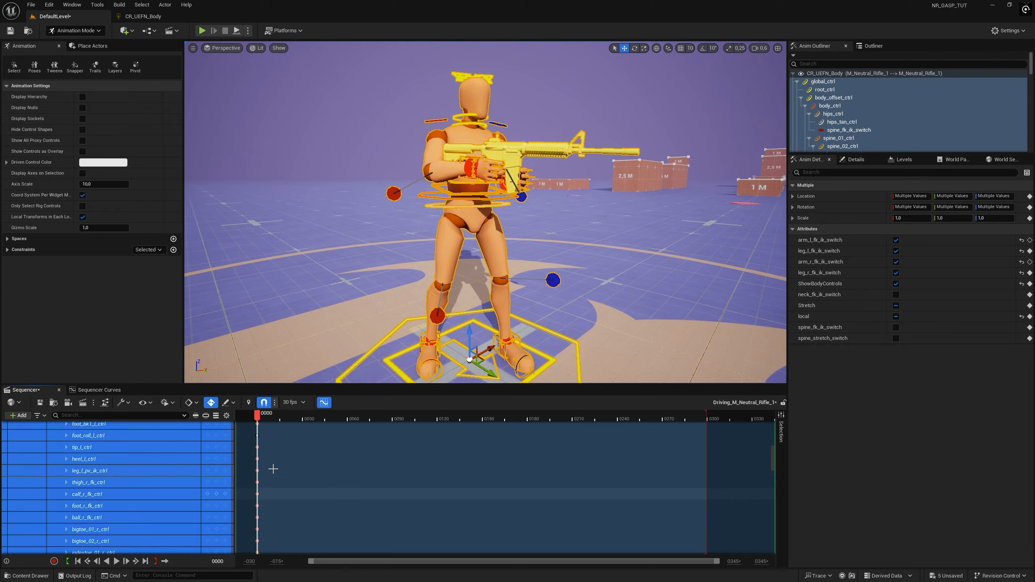
{"action": "right_click_drag", "start_coordinate": [317, 351], "coordinate": [379, 305]}
{"action": "left_click", "coordinate": [330, 315]}
{"action": "left_click", "coordinate": [469, 202]}
{"action": "right_click_drag", "start_coordinate": [469, 201], "coordinate": [485, 216]}
{"action": "key", "text": "f"}
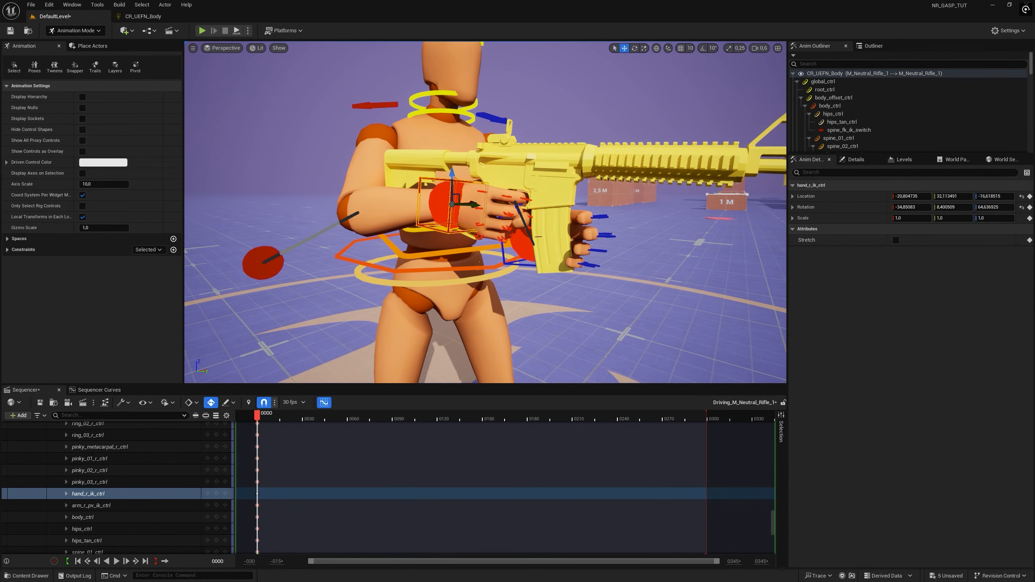
{"action": "scroll", "coordinate": [289, 488], "scroll_direction": "up", "scroll_amount": 4}
{"action": "scroll", "coordinate": [294, 489], "scroll_direction": "down", "scroll_amount": 3}
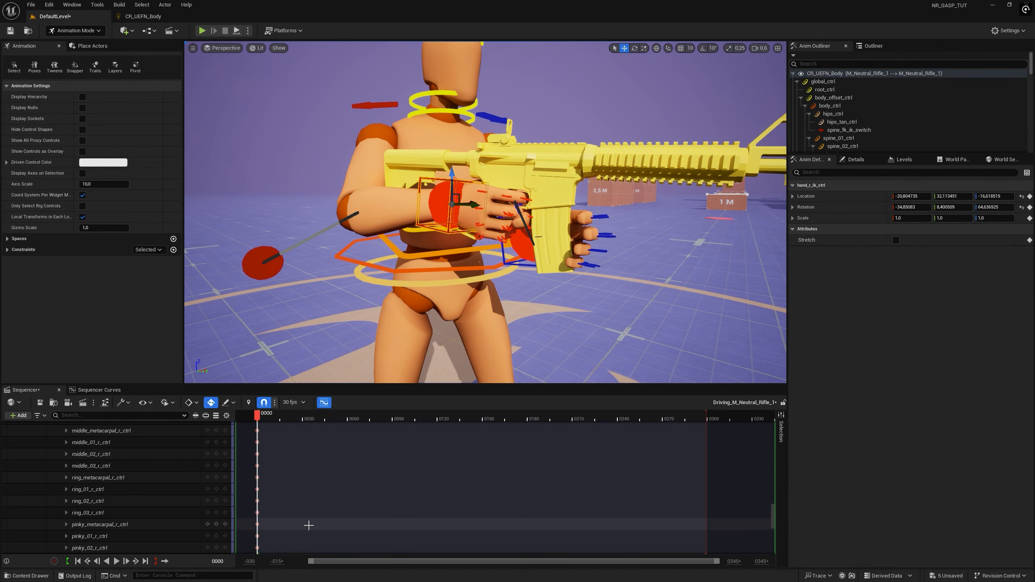
Step: Scrub the sequence to frame 65 and back to frame 0 while checking the hands' grip on the rifle from both sides
{"action": "right_click_drag", "start_coordinate": [444, 261], "coordinate": [489, 240]}
{"action": "left_click_drag", "start_coordinate": [271, 423], "coordinate": [355, 412]}
{"action": "key", "text": "d"}
{"action": "right_click_drag", "start_coordinate": [374, 204], "coordinate": [244, 203]}
{"action": "scroll", "coordinate": [374, 203], "scroll_direction": "down", "scroll_amount": 2}
{"action": "mouse_move", "coordinate": [498, 270]}
{"action": "right_mouse_down"}
{"action": "mouse_move", "coordinate": [485, 314]}
{"action": "mouse_move", "coordinate": [499, 270]}
{"action": "right_mouse_up"}
{"action": "key", "text": "w"}
{"action": "key", "text": "w"}
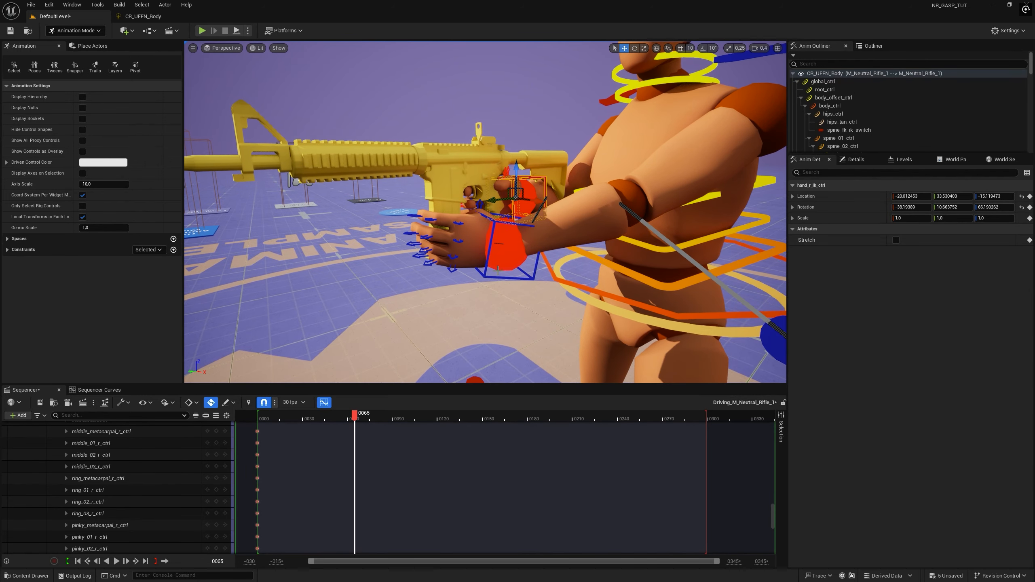
{"action": "left_click_drag", "start_coordinate": [345, 424], "coordinate": [258, 425]}
{"action": "right_click_drag", "start_coordinate": [434, 304], "coordinate": [606, 284]}
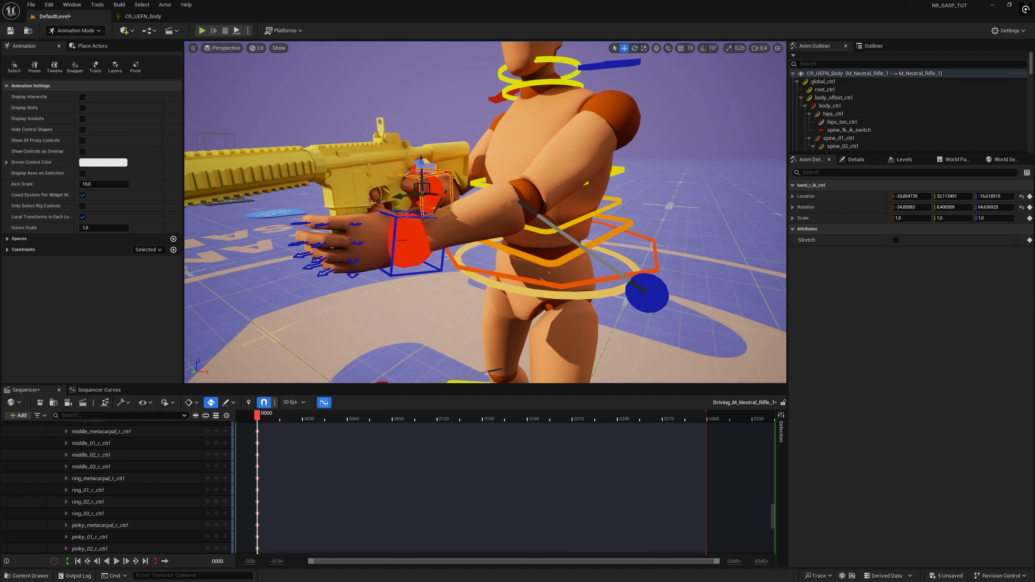
Step: Select hand_l_ik_ctrl and save the Driving_M_Neutral_Rifle_1 sequence
{"action": "left_click", "coordinate": [655, 295]}
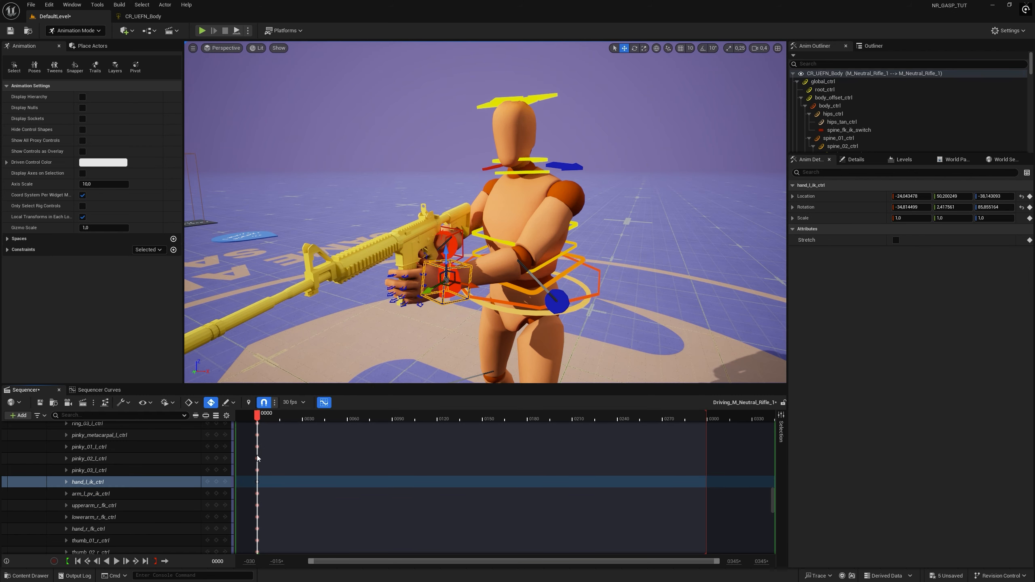
{"action": "mouse_move", "coordinate": [258, 458]}
{"action": "left_mouse_down"}
{"action": "mouse_move", "coordinate": [276, 456]}
{"action": "mouse_move", "coordinate": [258, 458]}
{"action": "left_mouse_up"}
{"action": "left_click", "coordinate": [38, 403]}
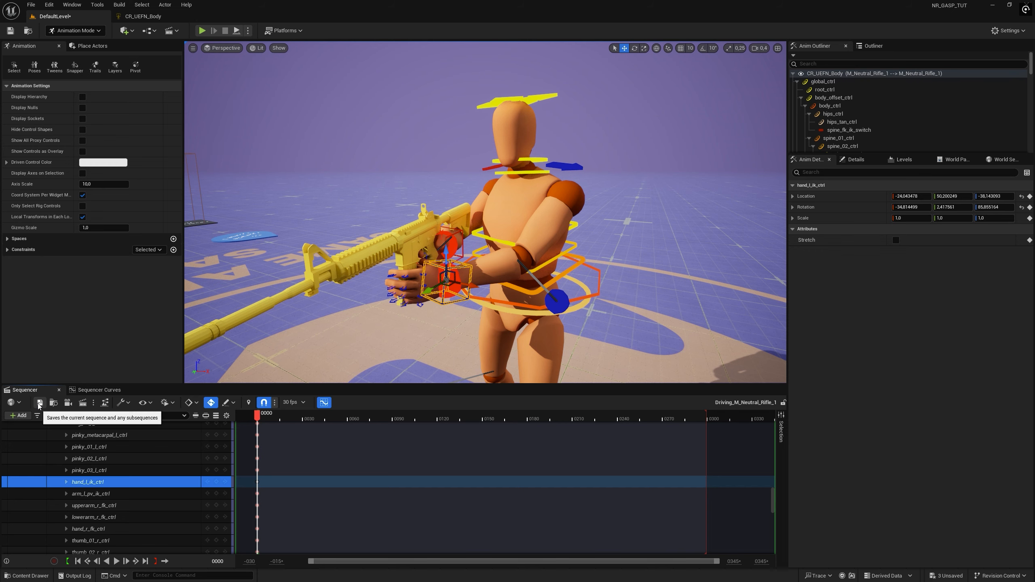
Step: Open the M_Neutral_Rifle_1 animation sequence from the UEFN_Mannequin Idle animations folder
{"action": "key", "text": "ctrl+space"}
{"action": "left_click", "coordinate": [467, 503]}
{"action": "left_click", "coordinate": [521, 451]}
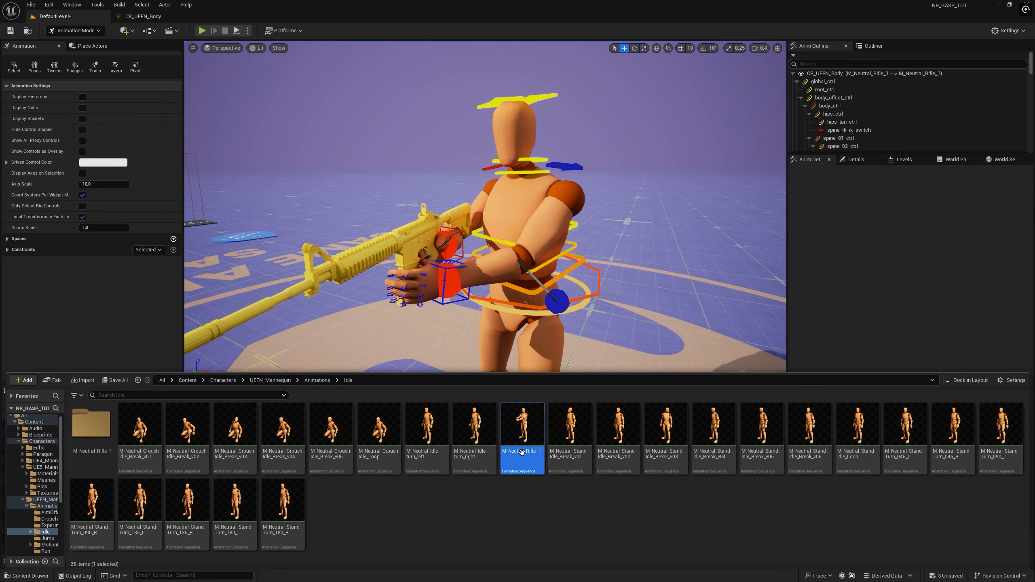
{"action": "double_click", "coordinate": [520, 450]}
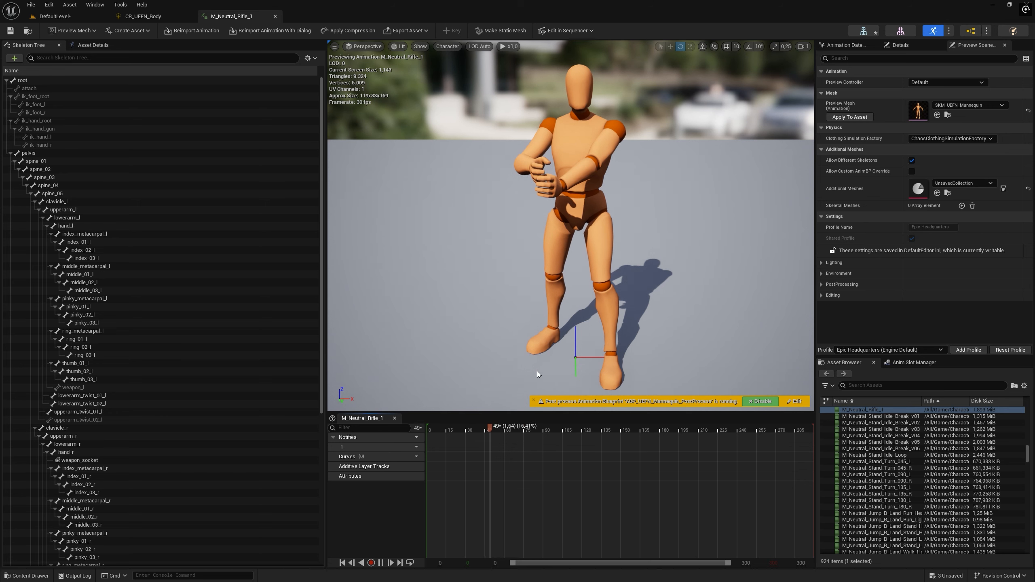
Step: Trim M_Neutral_Rifle_1 to its opening pose by removing frames 61 to 301 and the remaining frames after the start
{"action": "left_click_drag", "start_coordinate": [467, 428], "coordinate": [414, 440]}
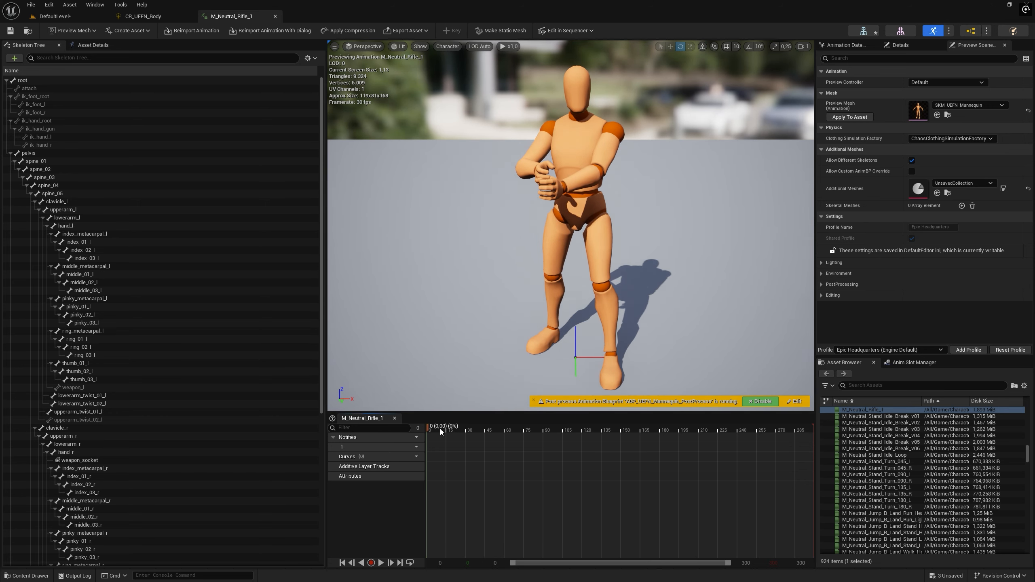
{"action": "right_click", "coordinate": [425, 425]}
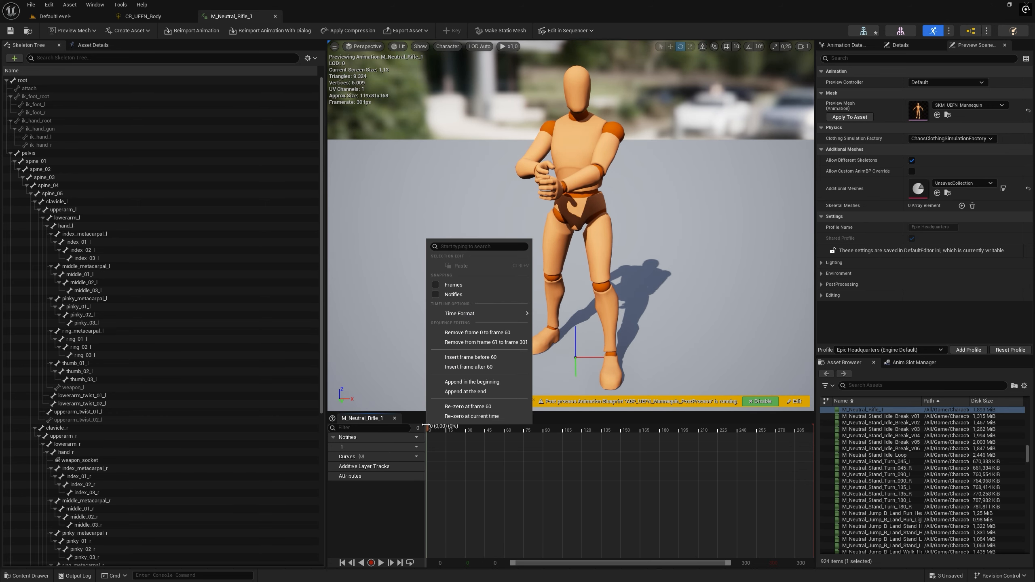
{"action": "left_click", "coordinate": [476, 343]}
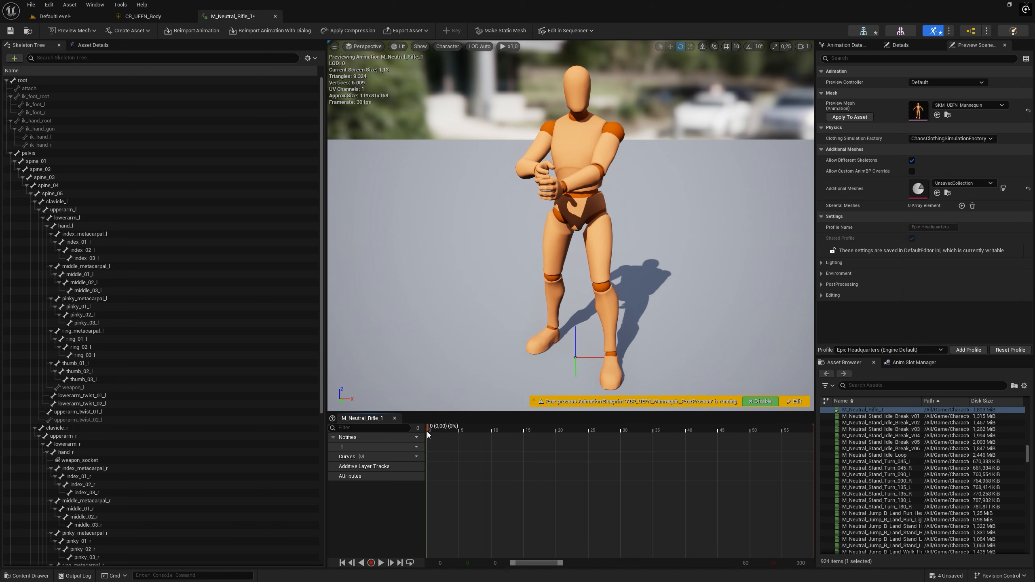
{"action": "right_click", "coordinate": [431, 430]}
{"action": "left_click", "coordinate": [466, 345]}
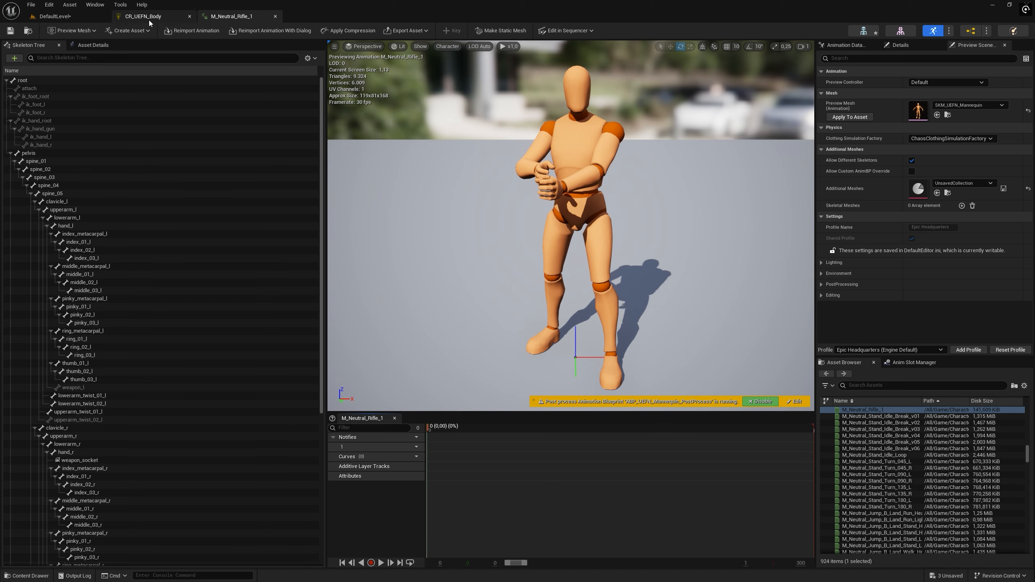
Step: Return to DefaultLevel, save the driving sequence and close Sequencer
{"action": "left_click", "coordinate": [75, 16]}
{"action": "left_click", "coordinate": [38, 403]}
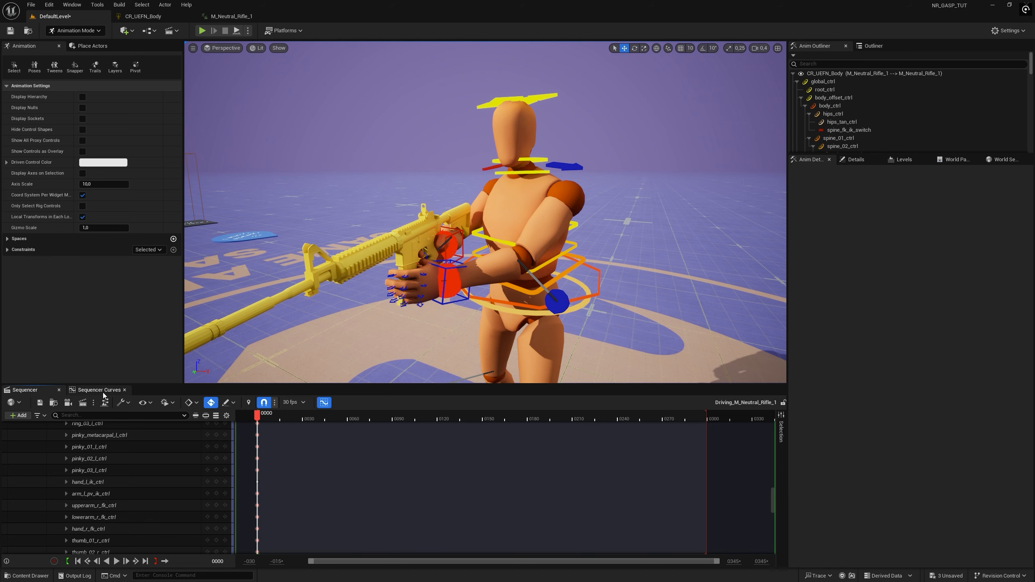
{"action": "left_click", "coordinate": [60, 390]}
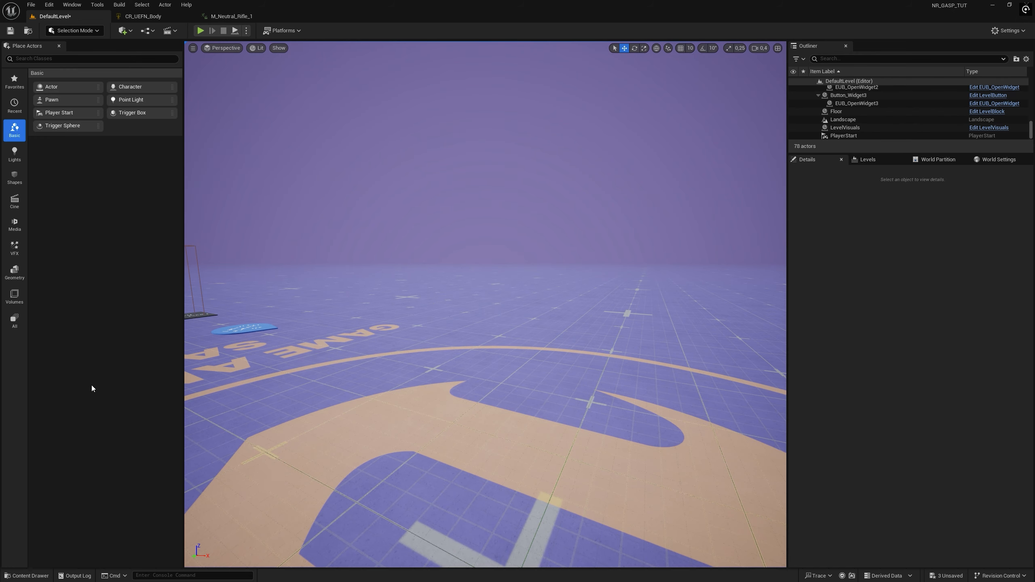
Step: Browse the project content and add the Characters folder to the folder selection
{"action": "left_click", "coordinate": [24, 580]}
{"action": "left_click", "coordinate": [329, 507]}
{"action": "left_click", "coordinate": [31, 442], "text": "ctrl"}
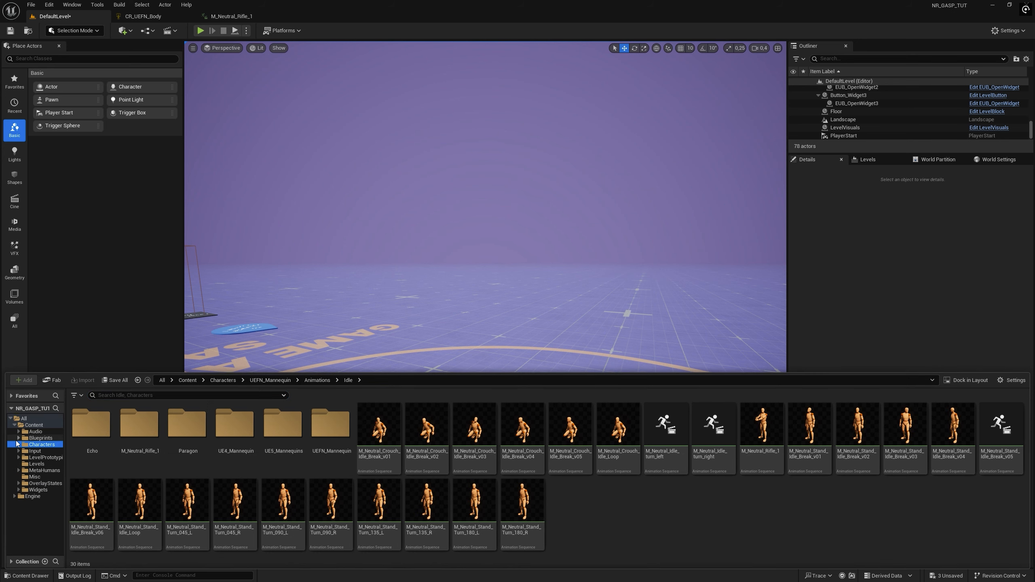
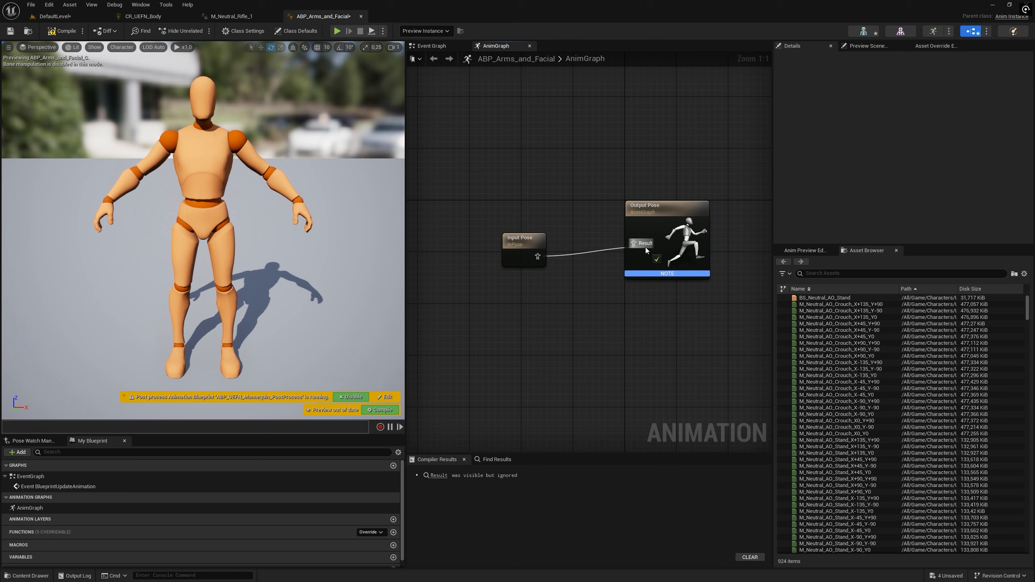
Step: Align the Input Pose node with the Output Pose's Result in ABP_Arms_and_Facial and compile the blueprint
{"action": "left_click_drag", "start_coordinate": [529, 243], "coordinate": [541, 230]}
{"action": "left_click", "coordinate": [537, 193]}
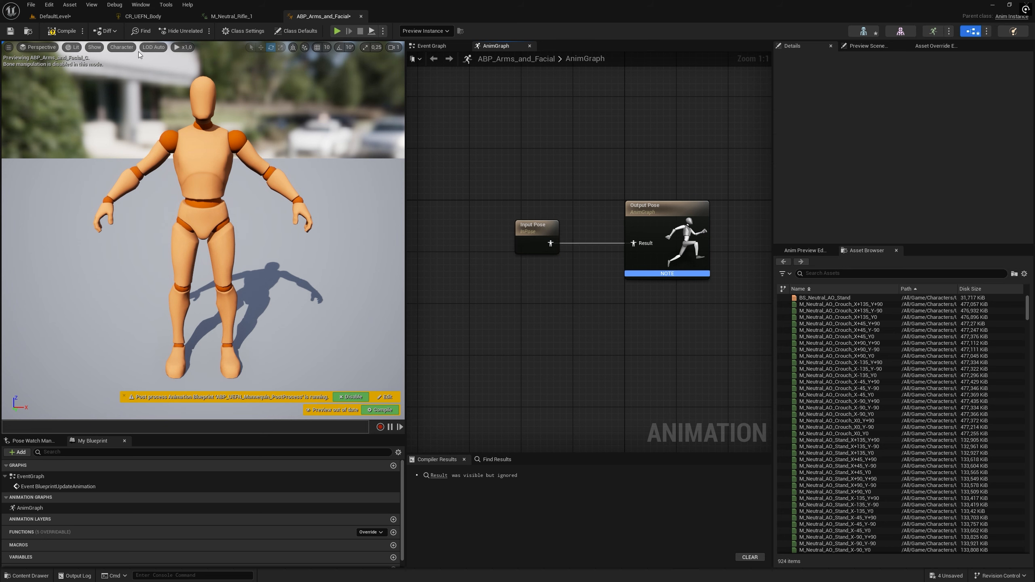
{"action": "left_click", "coordinate": [65, 31]}
Step: Open the ABP_SandboxCharacter animation blueprint and show its AnimGraph
{"action": "left_click", "coordinate": [55, 16]}
{"action": "double_click", "coordinate": [371, 463]}
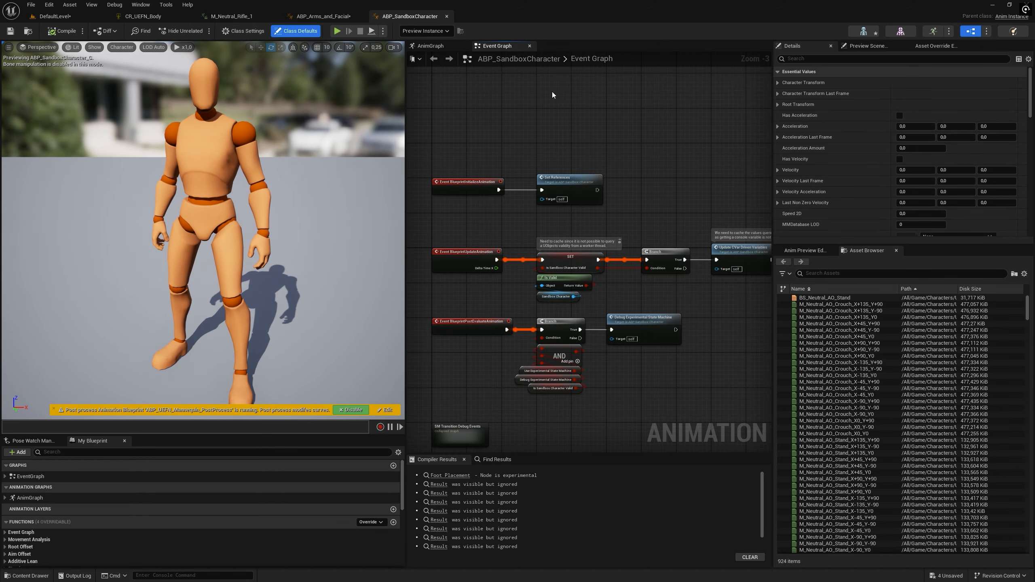
{"action": "left_click", "coordinate": [434, 46]}
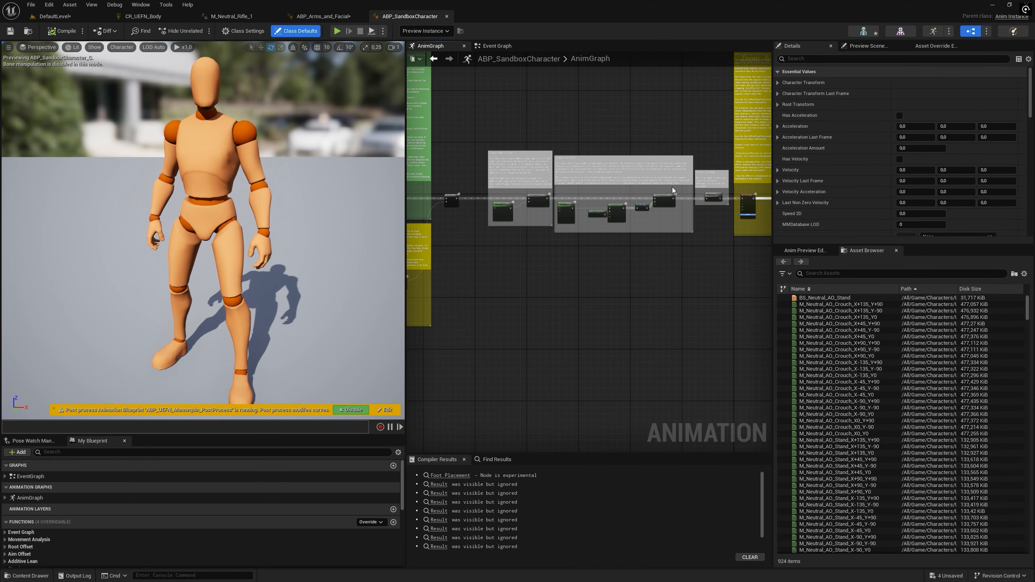
Step: Add a Linked Anim Graph node before the Output Pose and set its Instance Class to ABP_Arms_and_Facial
{"action": "left_click_drag", "start_coordinate": [566, 188], "coordinate": [630, 198]}
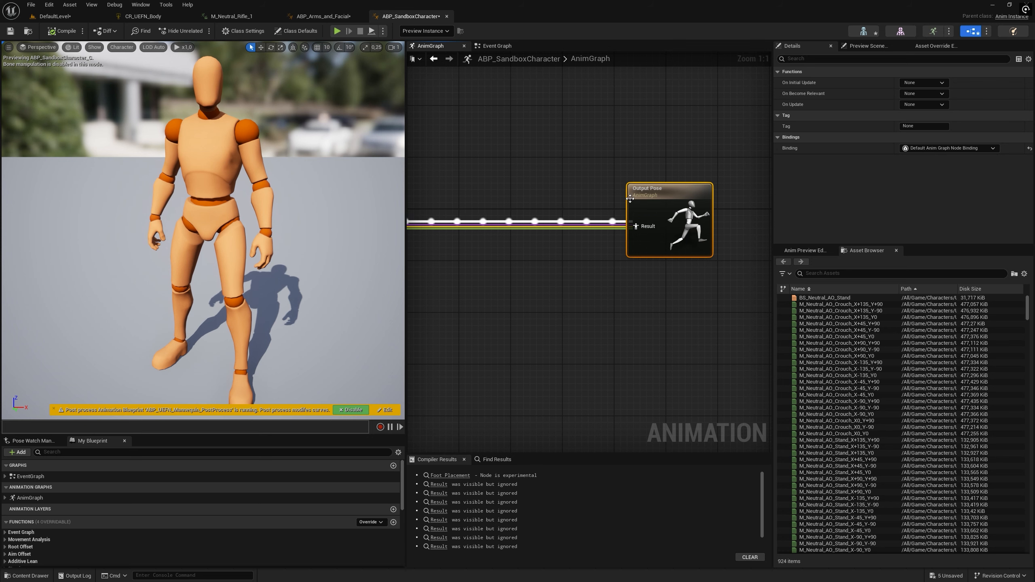
{"action": "right_click", "coordinate": [511, 169]}
{"action": "type", "text": "linked graph"}
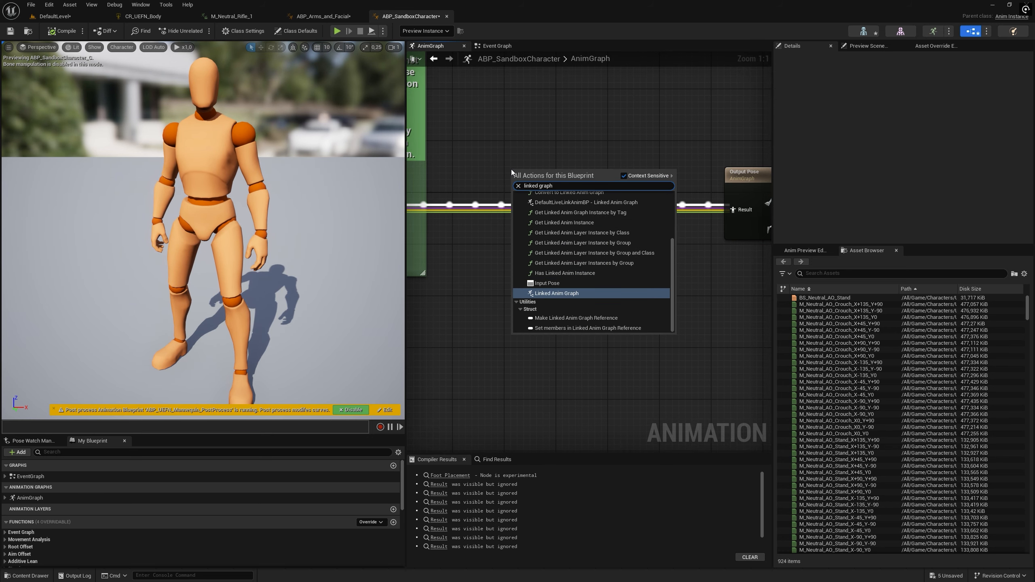
{"action": "key", "text": "Return"}
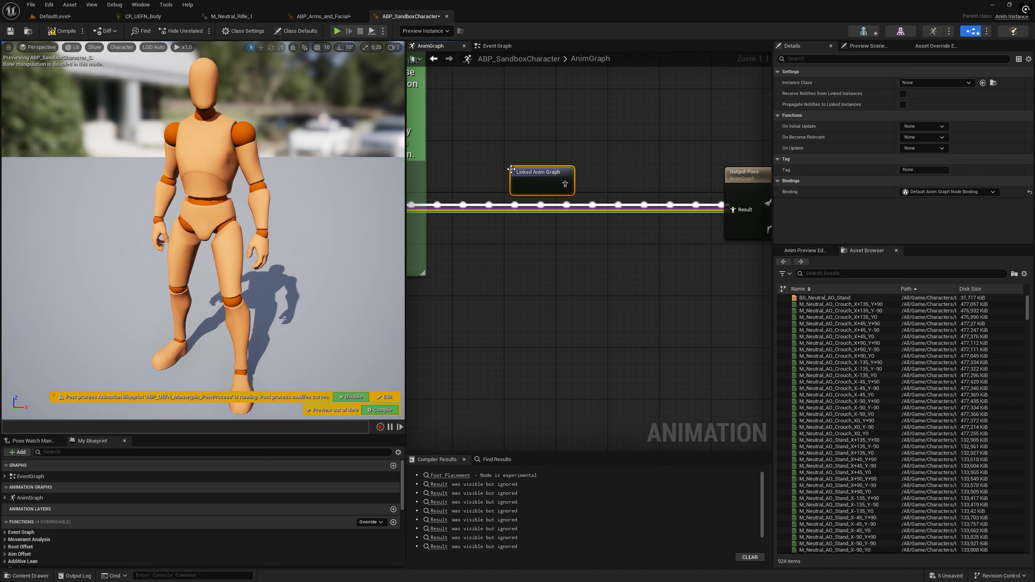
{"action": "left_click", "coordinate": [569, 101]}
{"action": "left_click_drag", "start_coordinate": [533, 178], "coordinate": [566, 197]}
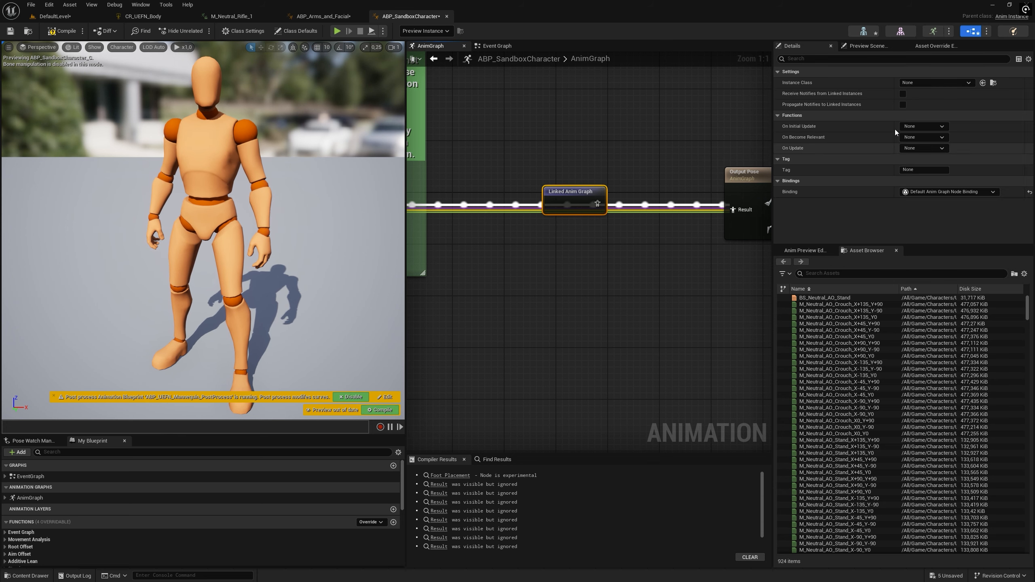
{"action": "left_click", "coordinate": [934, 84]}
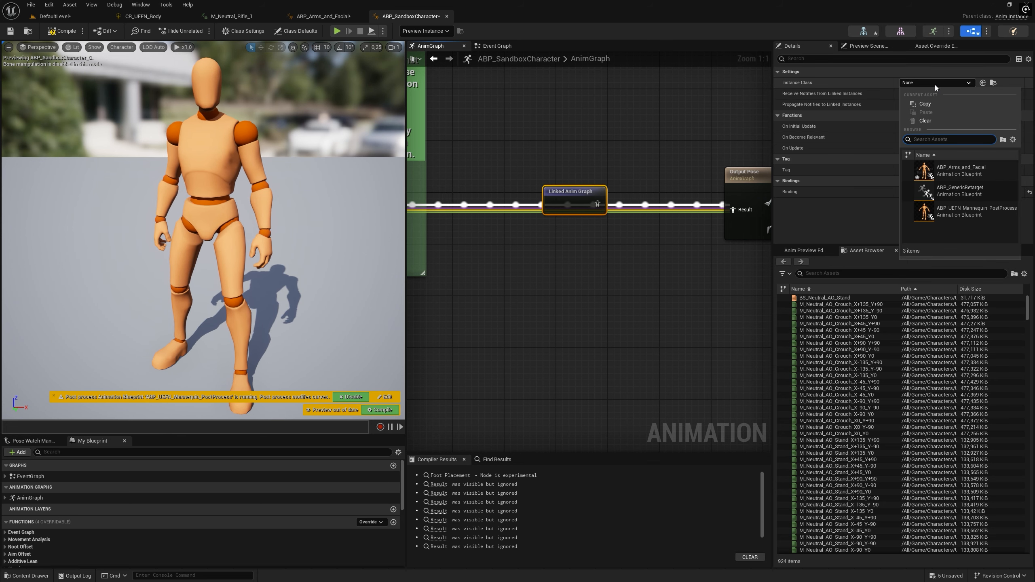
{"action": "left_click", "coordinate": [950, 167]}
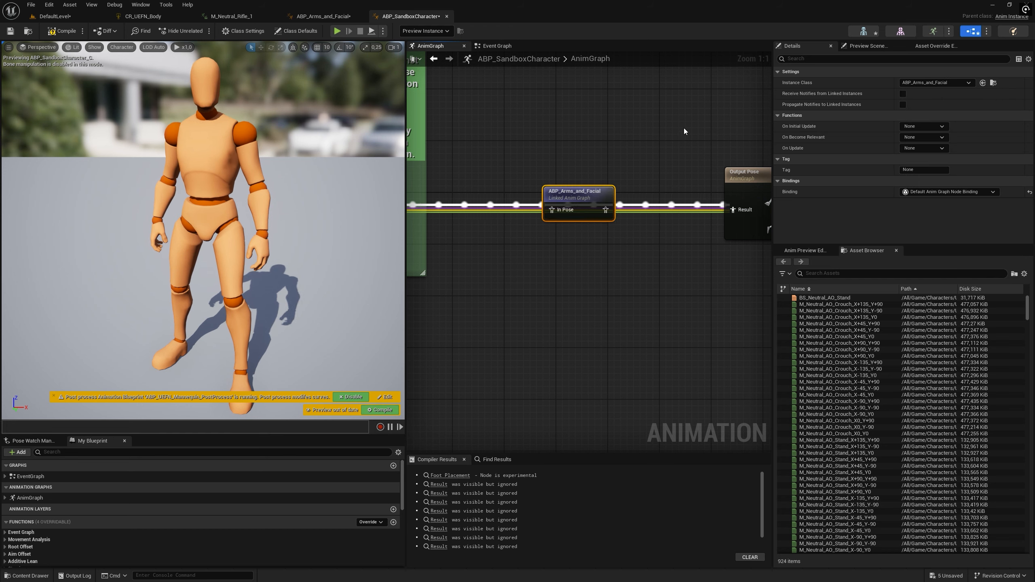
Step: Wire the ABP_Arms_and_Facial node between the end of the existing pose chain and the Output Pose's Result
{"action": "left_click_drag", "start_coordinate": [606, 209], "coordinate": [736, 211]}
{"action": "right_click_drag", "start_coordinate": [560, 191], "coordinate": [638, 175]}
{"action": "left_click_drag", "start_coordinate": [524, 200], "coordinate": [451, 194]}
{"action": "scroll", "coordinate": [497, 191], "scroll_direction": "down", "scroll_amount": 3}
{"action": "right_click_drag", "start_coordinate": [497, 191], "coordinate": [446, 213]}
{"action": "scroll", "coordinate": [543, 132], "scroll_direction": "down", "scroll_amount": 4}
{"action": "right_click_drag", "start_coordinate": [544, 132], "coordinate": [624, 142]}
{"action": "scroll", "coordinate": [598, 169], "scroll_direction": "up", "scroll_amount": 5}
{"action": "scroll", "coordinate": [624, 143], "scroll_direction": "up", "scroll_amount": 2}
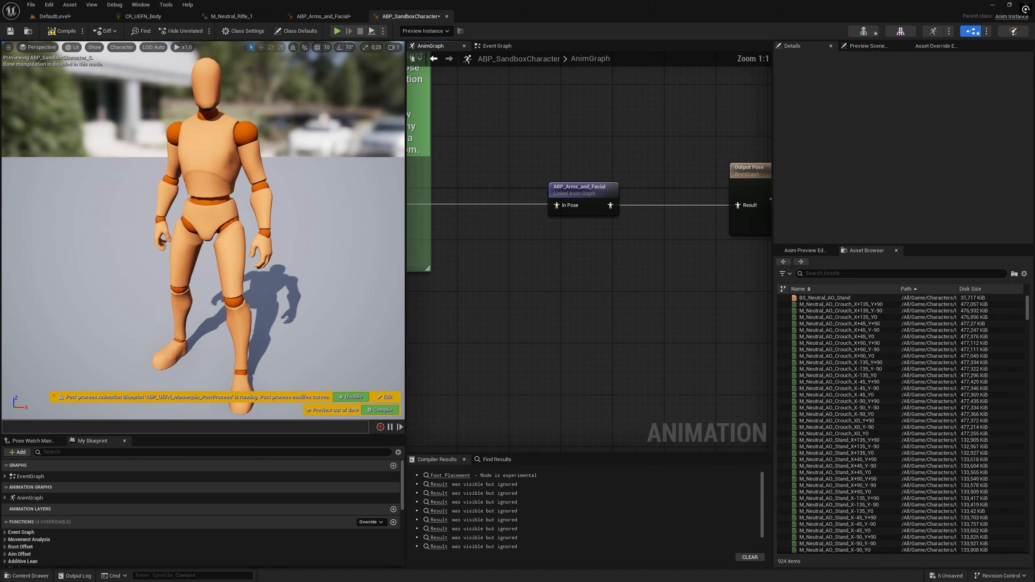
Step: Wrap the ABP_Arms_and_Facial node in a comment titled "WARNING!!" and give the comment an orange colour
{"action": "right_click_drag", "start_coordinate": [515, 160], "coordinate": [481, 159]}
{"action": "left_click_drag", "start_coordinate": [631, 253], "coordinate": [630, 253]}
{"action": "type", "text": "c"}
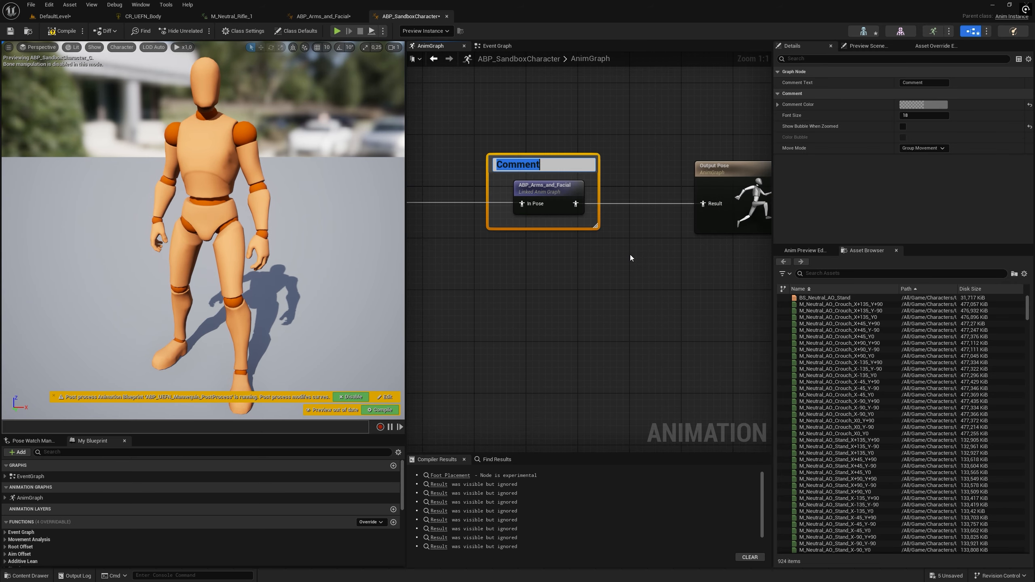
{"action": "type", "text": "ASDASD"}
{"action": "key", "text": "ctrl+a"}
{"action": "key", "text": "BackSpace"}
{"action": "type", "text": "WARNING!!"}
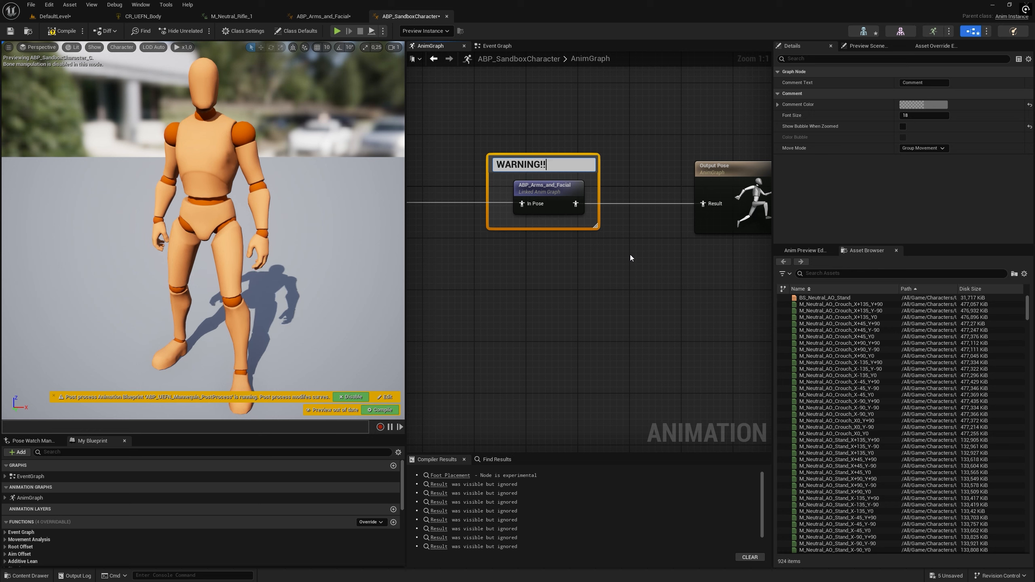
{"action": "key", "text": "Return"}
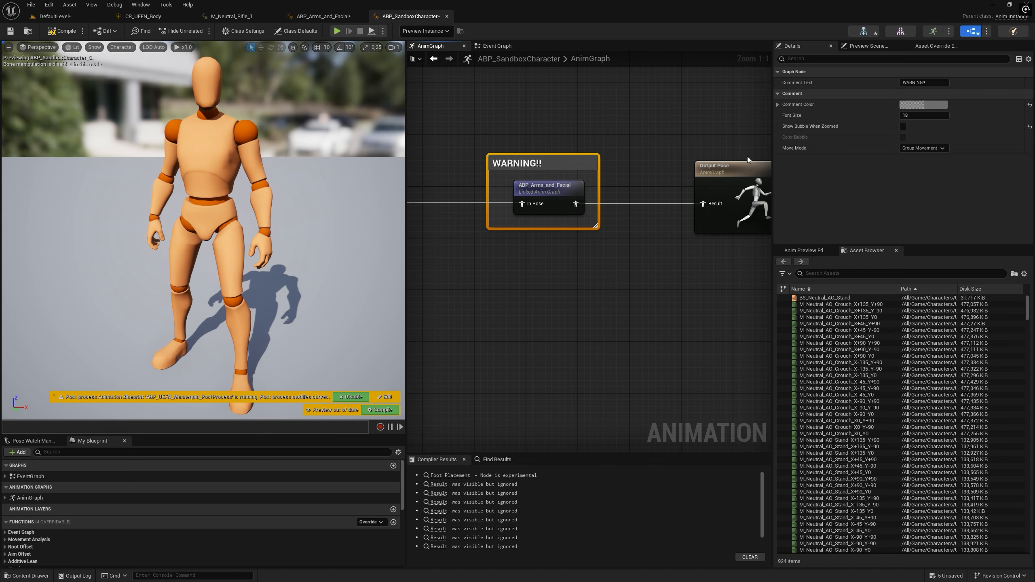
{"action": "left_click", "coordinate": [933, 107]}
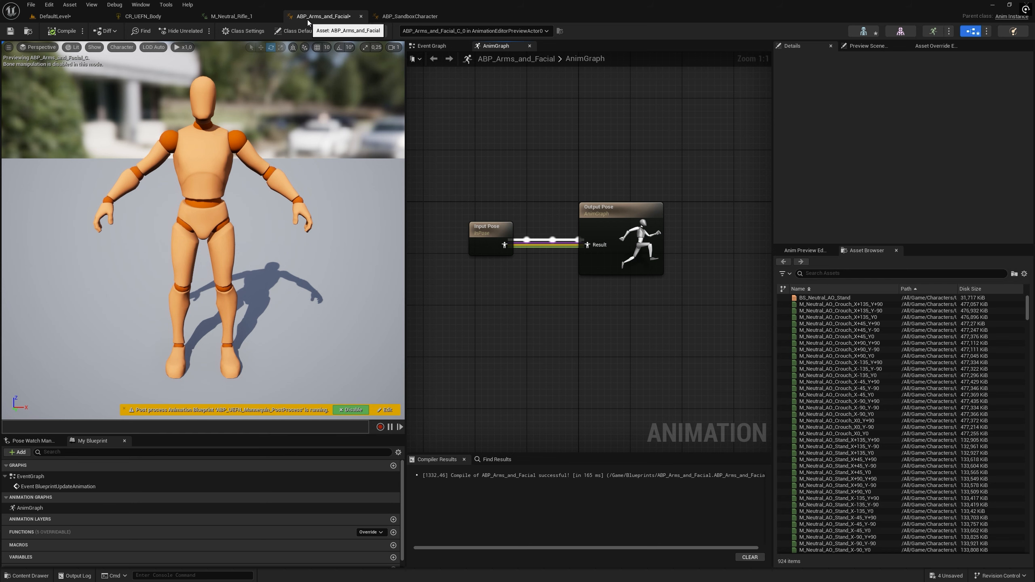
Step: Review the linked ABP_Arms_and_Facial node at the end of ABP_SandboxCharacter's AnimGraph
{"action": "left_click", "coordinate": [412, 18]}
{"action": "scroll", "coordinate": [538, 142], "scroll_direction": "down", "scroll_amount": 4}
{"action": "right_click_drag", "start_coordinate": [538, 142], "coordinate": [544, 162]}
{"action": "scroll", "coordinate": [565, 159], "scroll_direction": "up", "scroll_amount": 3}
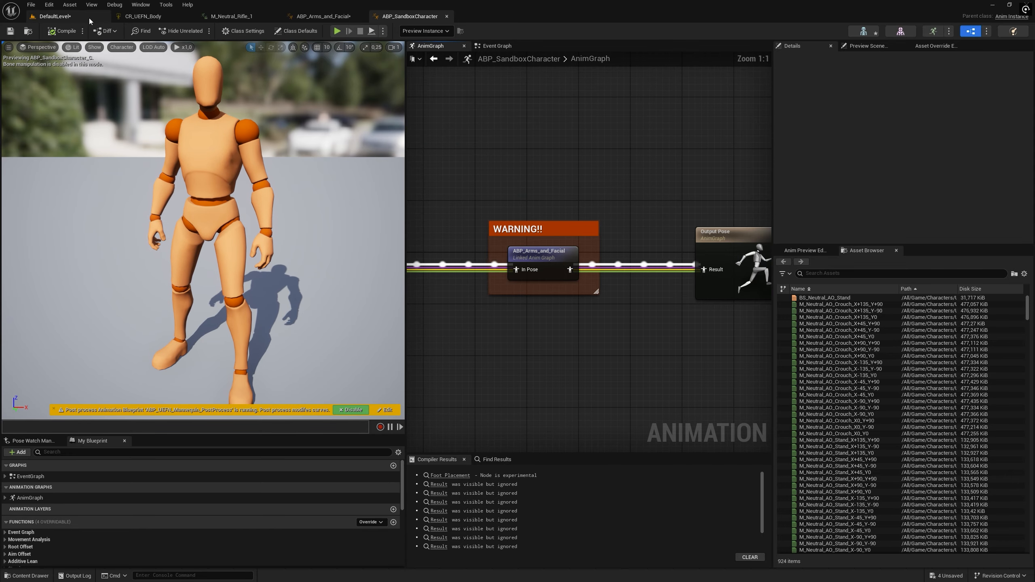
Step: Play DefaultLevel in the editor and walk the character forward to test the animation setup
{"action": "left_click", "coordinate": [72, 16]}
{"action": "key", "text": "alt+p"}
{"action": "key", "text": "w"}
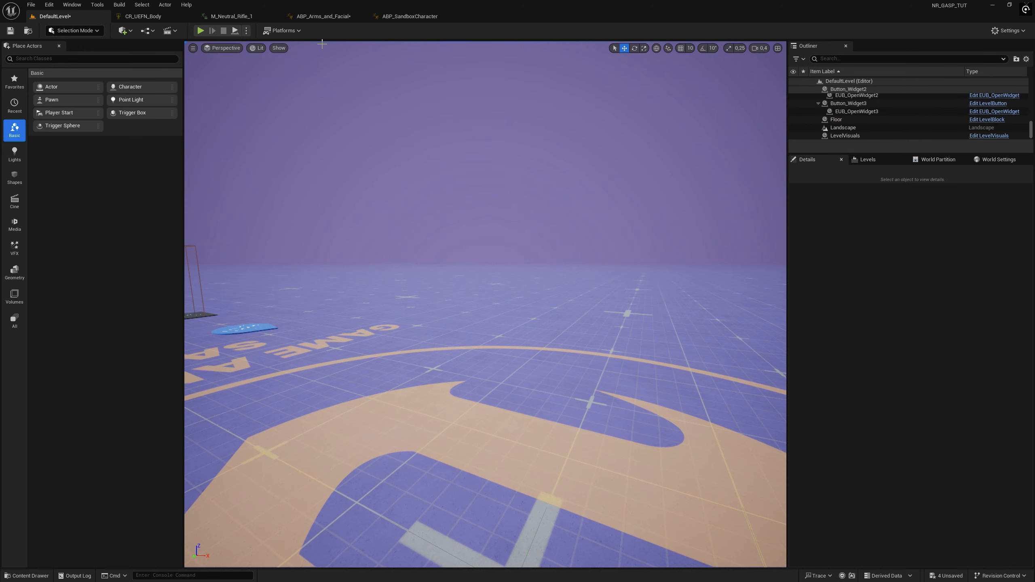
Step: Leave the play session and compile and save the ABP_Arms_and_Facial animation blueprint
{"action": "key", "text": "shift+F1"}
{"action": "left_click", "coordinate": [306, 16]}
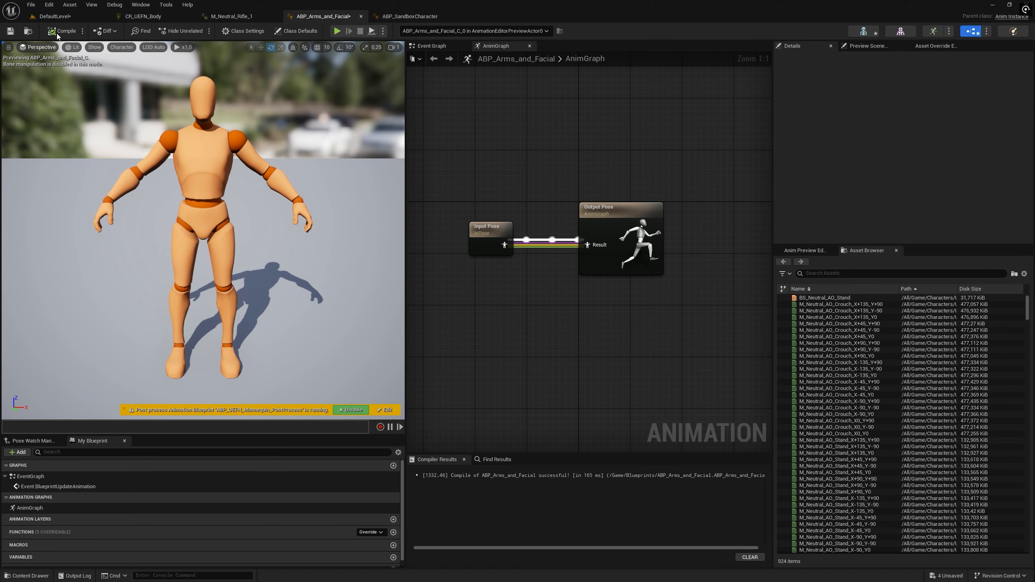
{"action": "key", "text": "ctrl+s"}
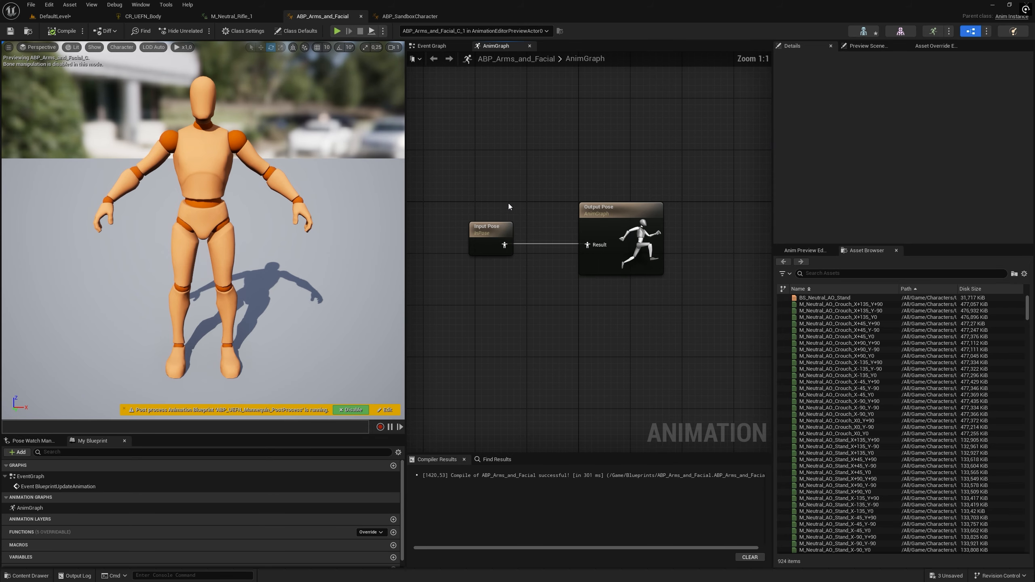
Step: Search the assets for RIFLE, place M_Neutral_Rifle_1 in the AnimGraph and wire it to Output Pose's Result instead of Input Pose
{"action": "left_click_drag", "start_coordinate": [554, 287], "coordinate": [496, 297]}
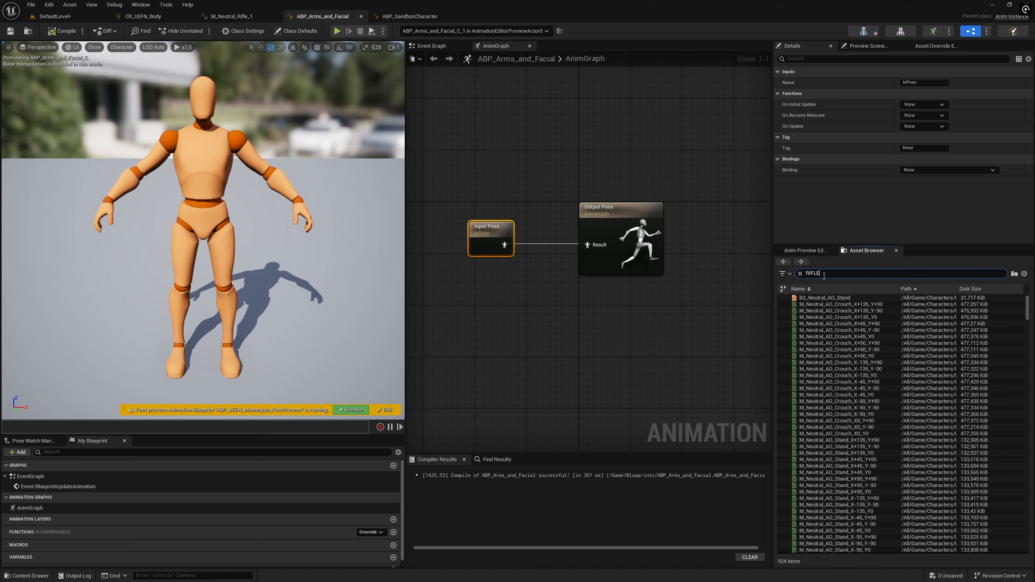
{"action": "left_click_drag", "start_coordinate": [829, 298], "coordinate": [437, 293]}
{"action": "left_click_drag", "start_coordinate": [489, 317], "coordinate": [587, 244]}
{"action": "left_click_drag", "start_coordinate": [487, 228], "coordinate": [487, 151]}
{"action": "left_click_drag", "start_coordinate": [470, 297], "coordinate": [497, 237]}
{"action": "left_click", "coordinate": [444, 212]}
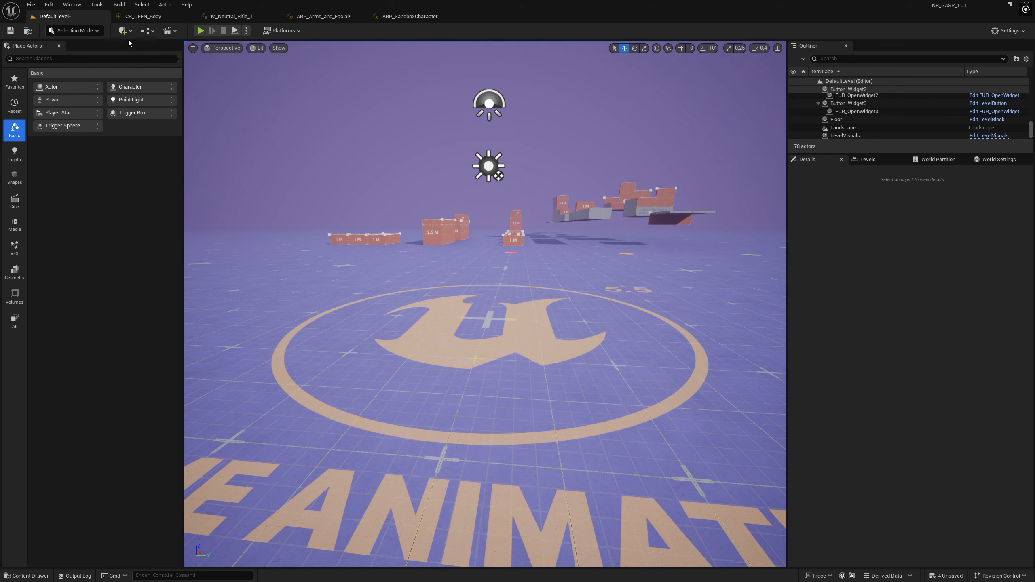
Step: Play DefaultLevel and try moving and crouching the character to check how the full-body rifle pose behaves
{"action": "left_click", "coordinate": [200, 31]}
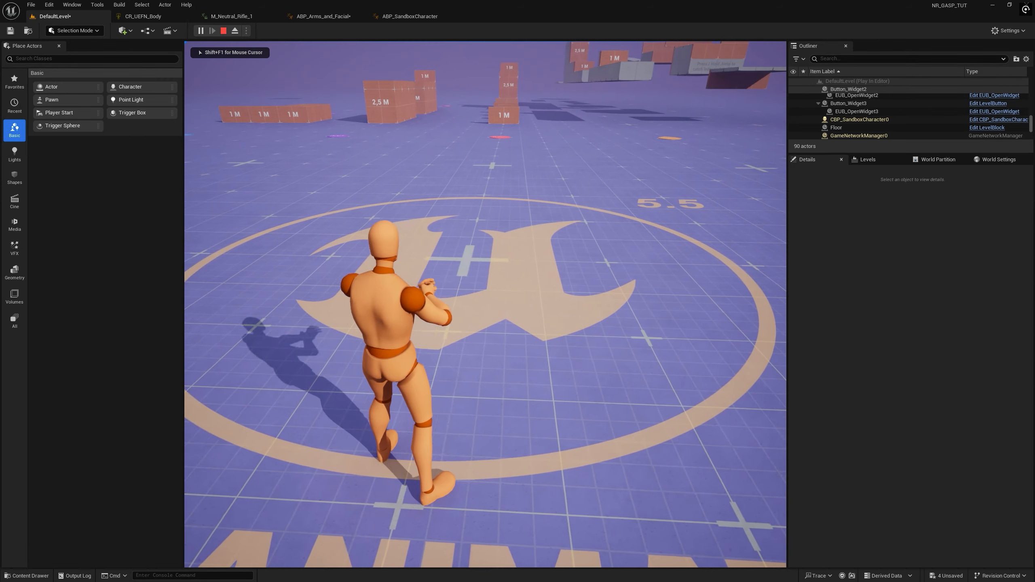
{"action": "key", "text": "w"}
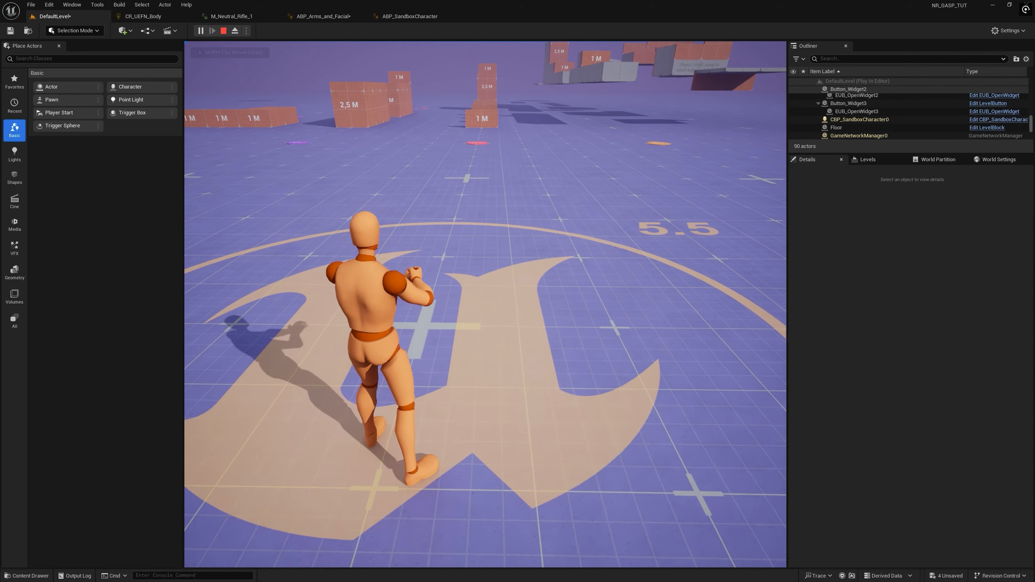
{"action": "key", "text": "c"}
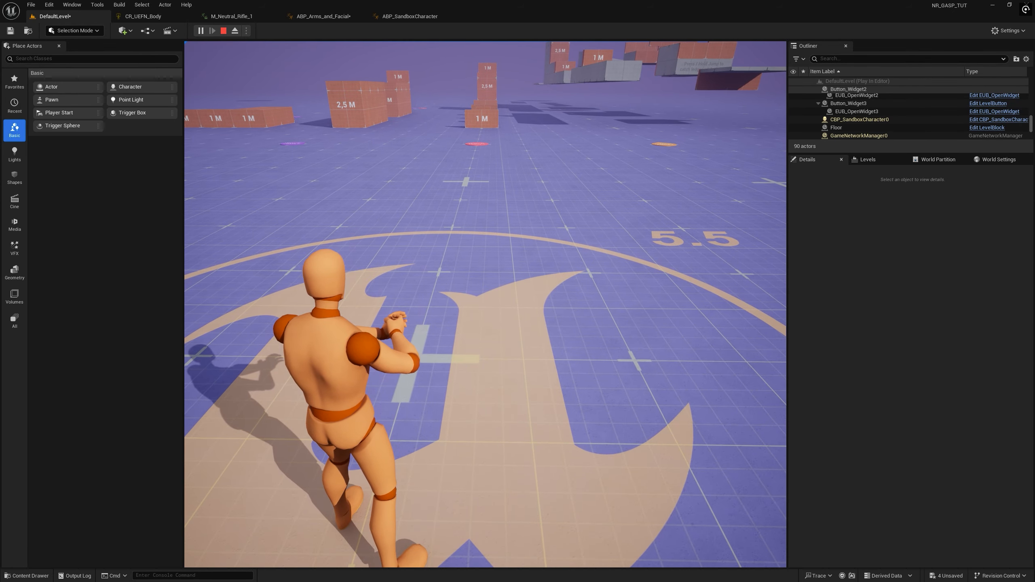
{"action": "key", "text": "d"}
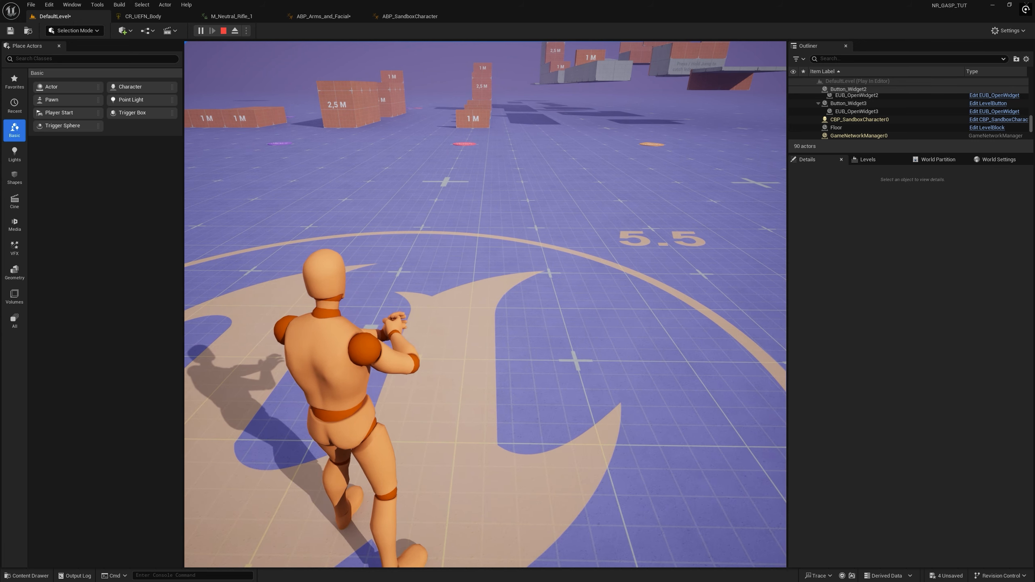
{"action": "key", "text": "d"}
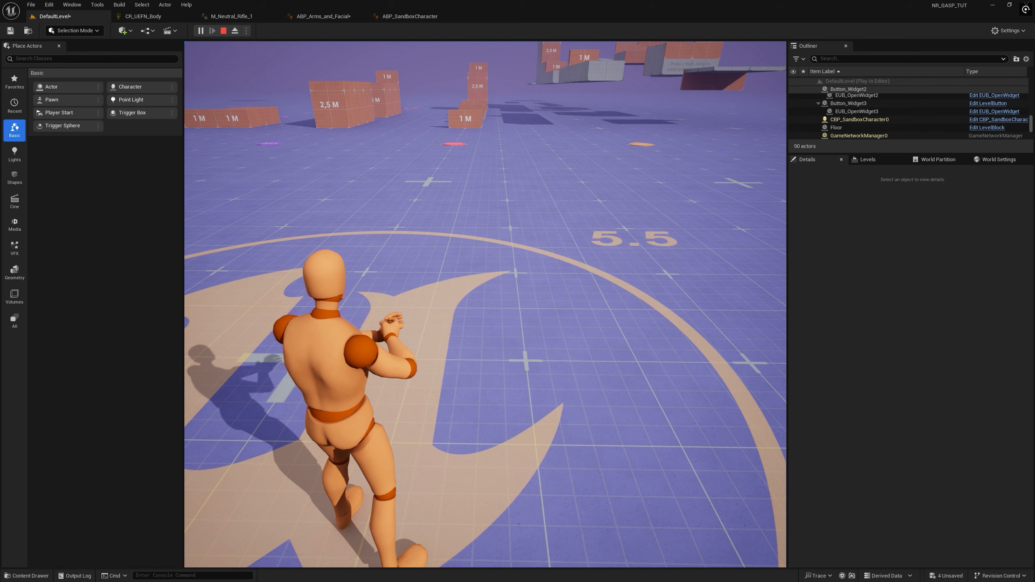
{"action": "key", "text": "d"}
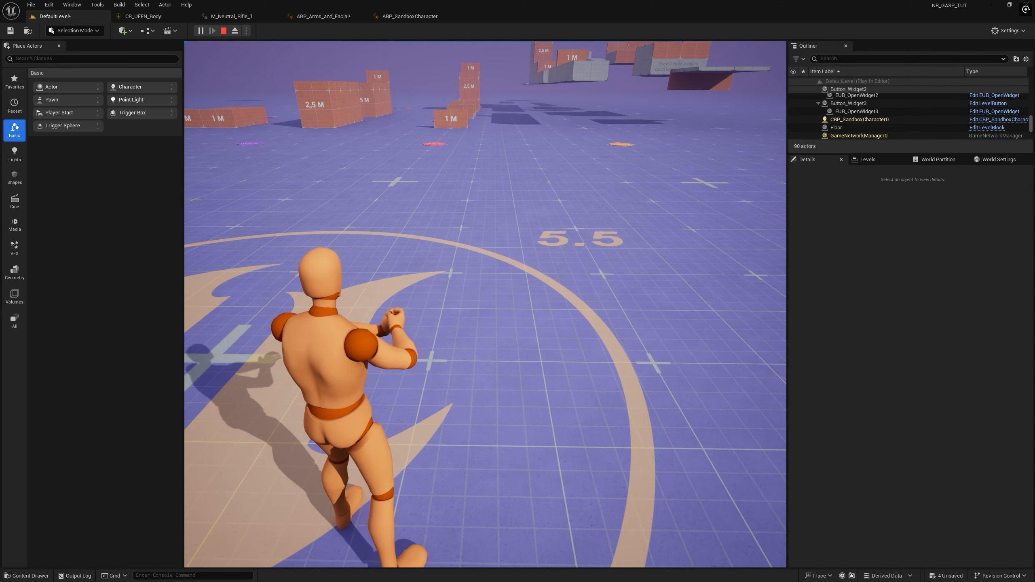
{"action": "key", "text": "d"}
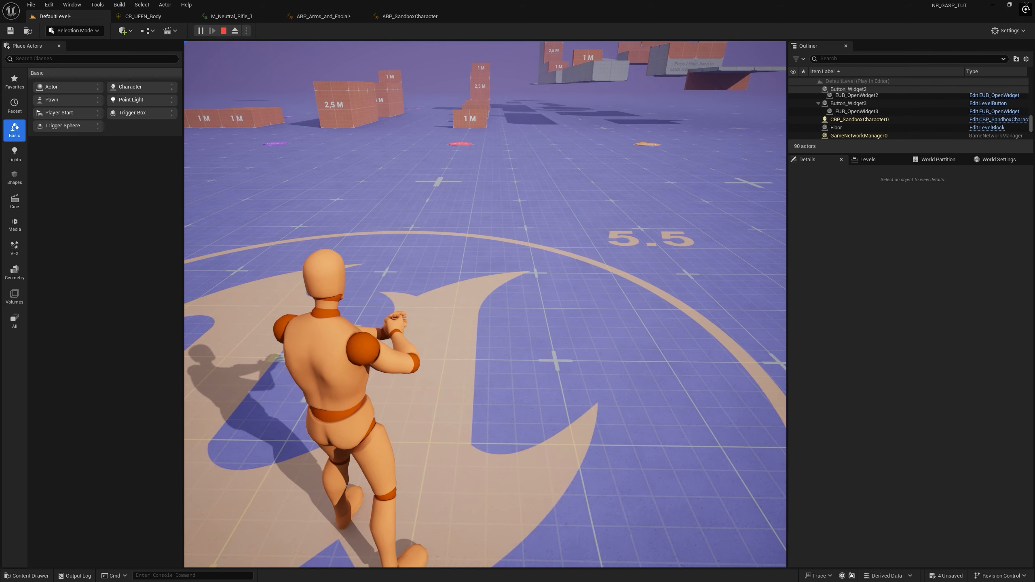
{"action": "key", "text": "Escape"}
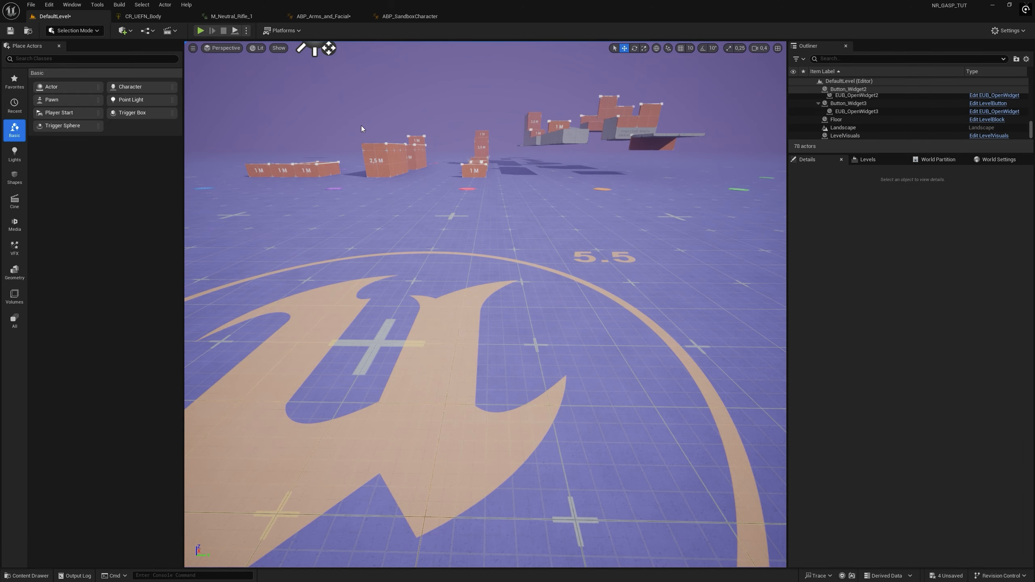
Step: Scrub through the M_Neutral_Rifle_1 animation and remove the frames after its start, keeping only the static pose
{"action": "right_click_drag", "start_coordinate": [361, 126], "coordinate": [182, 128]}
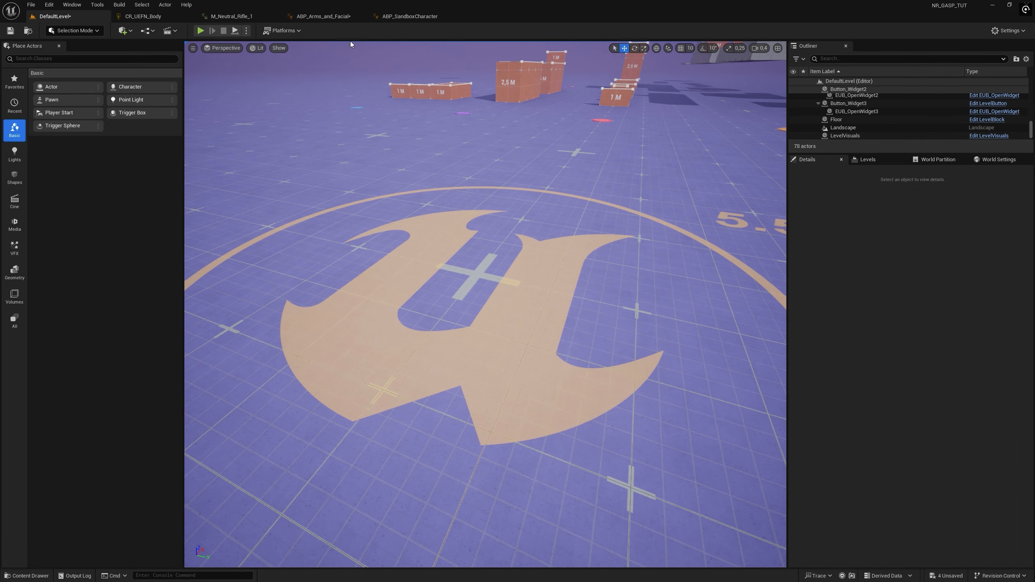
{"action": "left_click", "coordinate": [421, 19]}
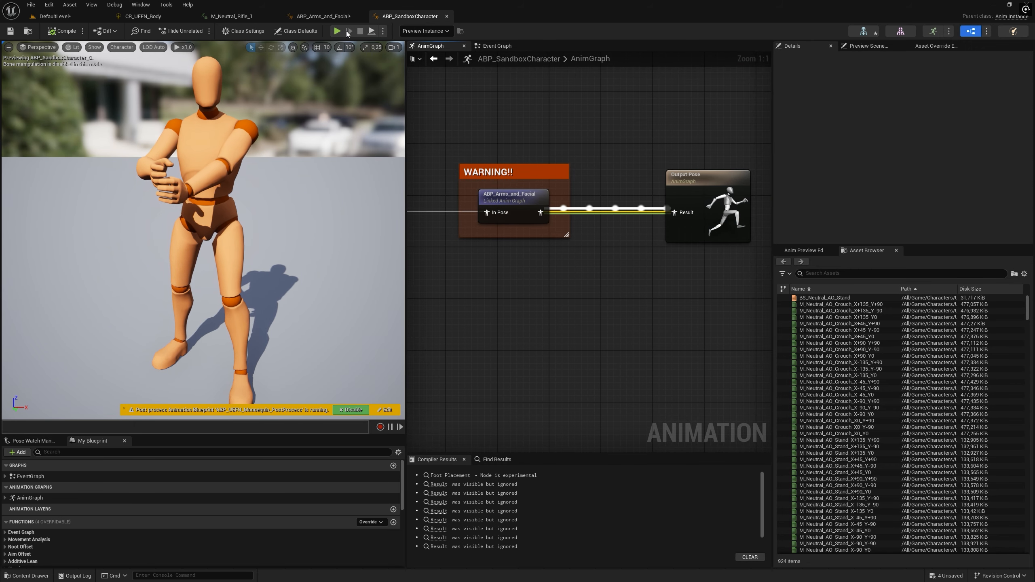
{"action": "left_click", "coordinate": [231, 16]}
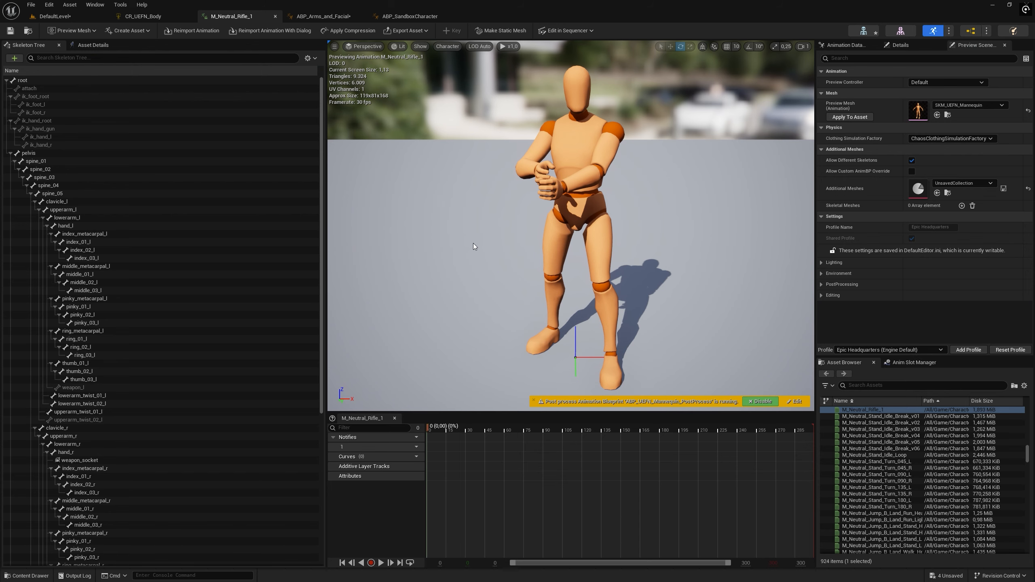
{"action": "left_click_drag", "start_coordinate": [477, 429], "coordinate": [750, 431]}
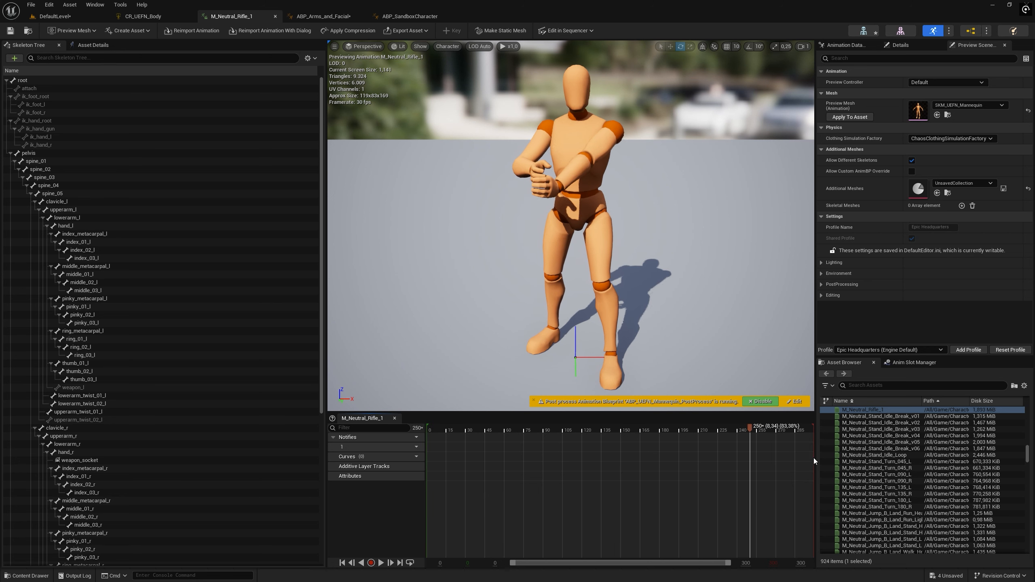
{"action": "right_click", "coordinate": [428, 430]}
{"action": "left_click", "coordinate": [469, 347]}
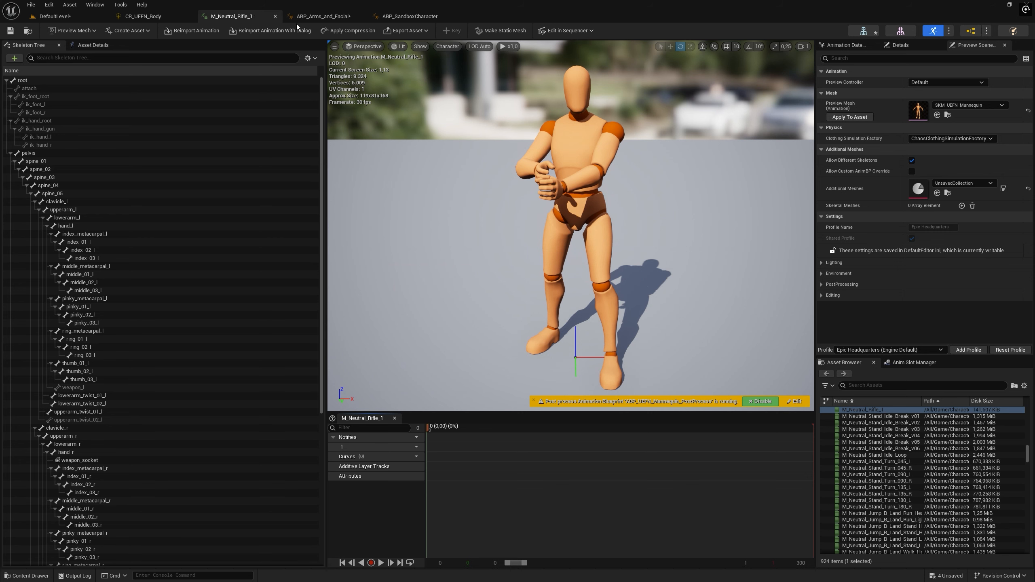
Step: Make room before Output Pose in ABP_Arms_and_Facial's AnimGraph and add a Layered blend per bone node fed by Input Pose as Base Pose
{"action": "left_click", "coordinate": [323, 16]}
{"action": "left_click", "coordinate": [532, 221]}
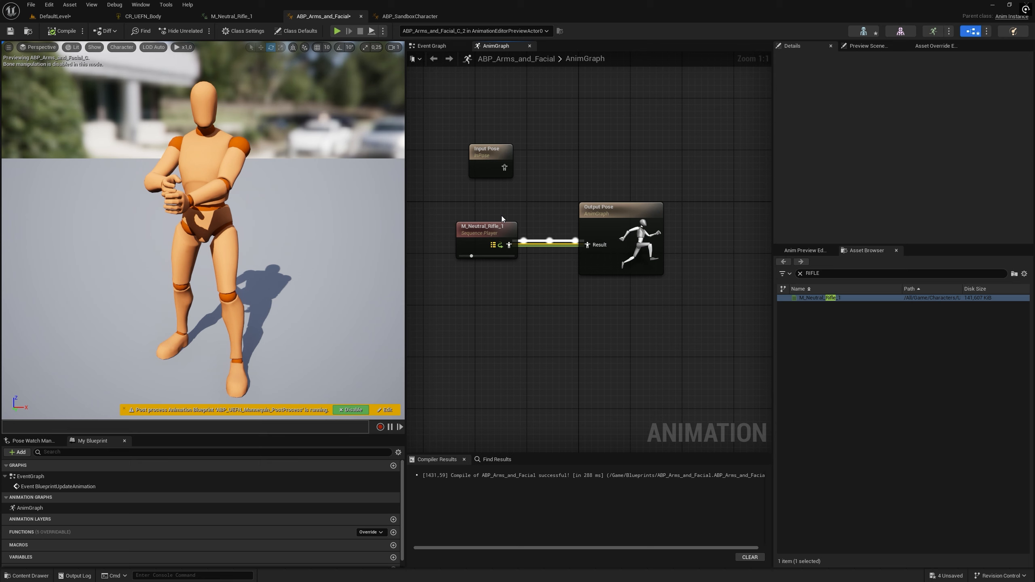
{"action": "left_click", "coordinate": [500, 229]}
{"action": "left_click_drag", "start_coordinate": [634, 209], "coordinate": [714, 220]}
{"action": "left_click", "coordinate": [636, 203]}
{"action": "left_click_drag", "start_coordinate": [493, 170], "coordinate": [542, 179]}
{"action": "type", "text": "LA"}
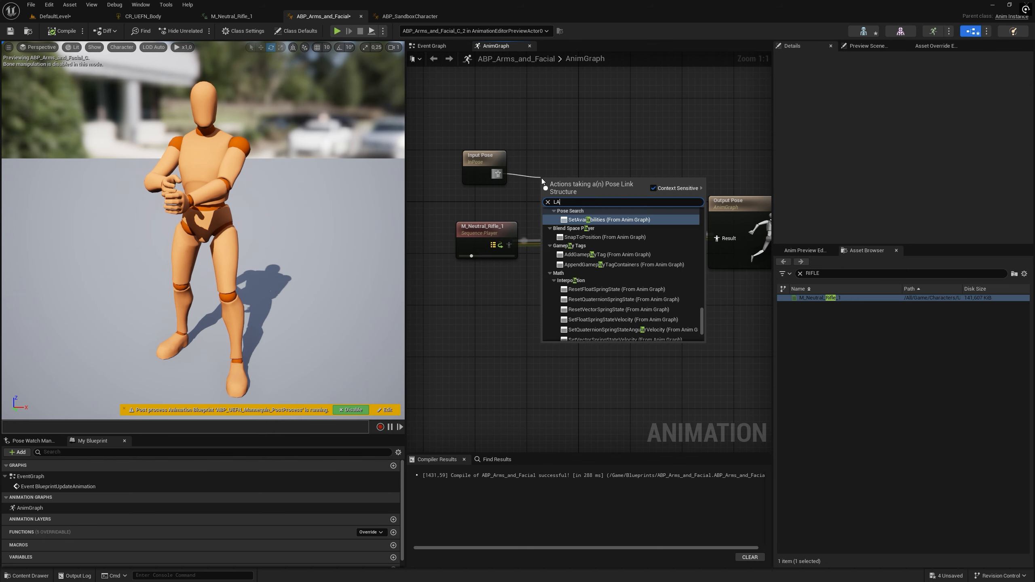
{"action": "type", "text": "YERED"}
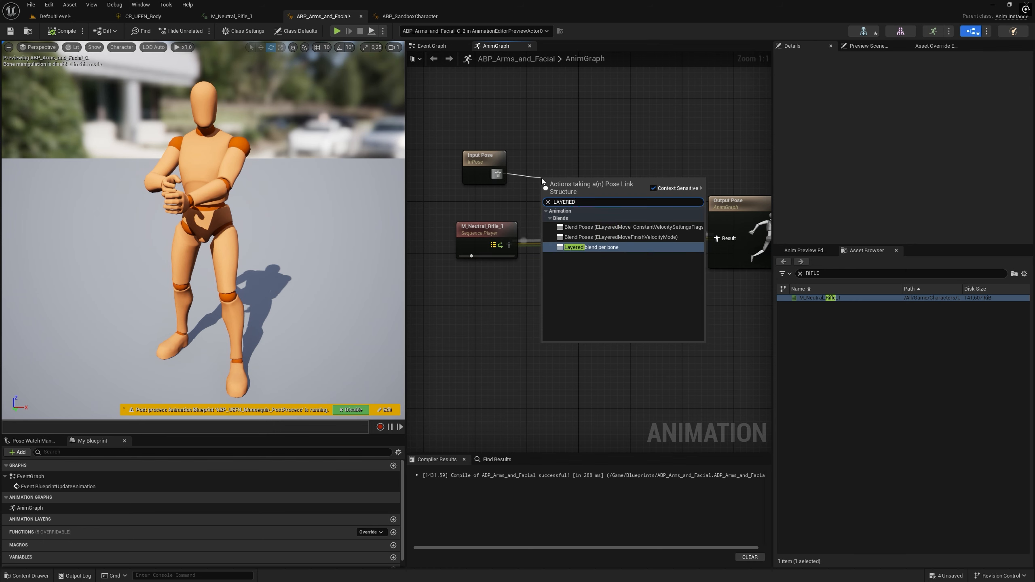
{"action": "key", "text": "Return"}
{"action": "left_click_drag", "start_coordinate": [541, 178], "coordinate": [570, 161]}
Step: Wire M_Neutral_Rifle_1 into Blend Poses 0 and the layered blend into Output Pose's Result, and arrange the nodes neatly
{"action": "left_click_drag", "start_coordinate": [509, 244], "coordinate": [574, 187]}
{"action": "left_click_drag", "start_coordinate": [482, 227], "coordinate": [469, 214]}
{"action": "left_click_drag", "start_coordinate": [540, 261], "coordinate": [557, 267]}
{"action": "right_click_drag", "start_coordinate": [638, 185], "coordinate": [611, 179]}
{"action": "mouse_move", "coordinate": [617, 167]}
{"action": "left_mouse_down"}
{"action": "mouse_move", "coordinate": [660, 211]}
{"action": "mouse_move", "coordinate": [697, 226]}
{"action": "mouse_move", "coordinate": [687, 235]}
{"action": "mouse_move", "coordinate": [617, 167]}
{"action": "left_mouse_up"}
{"action": "left_click_drag", "start_coordinate": [710, 200], "coordinate": [714, 143]}
{"action": "left_click", "coordinate": [648, 147]}
{"action": "left_click", "coordinate": [652, 152]}
{"action": "left_click", "coordinate": [583, 164]}
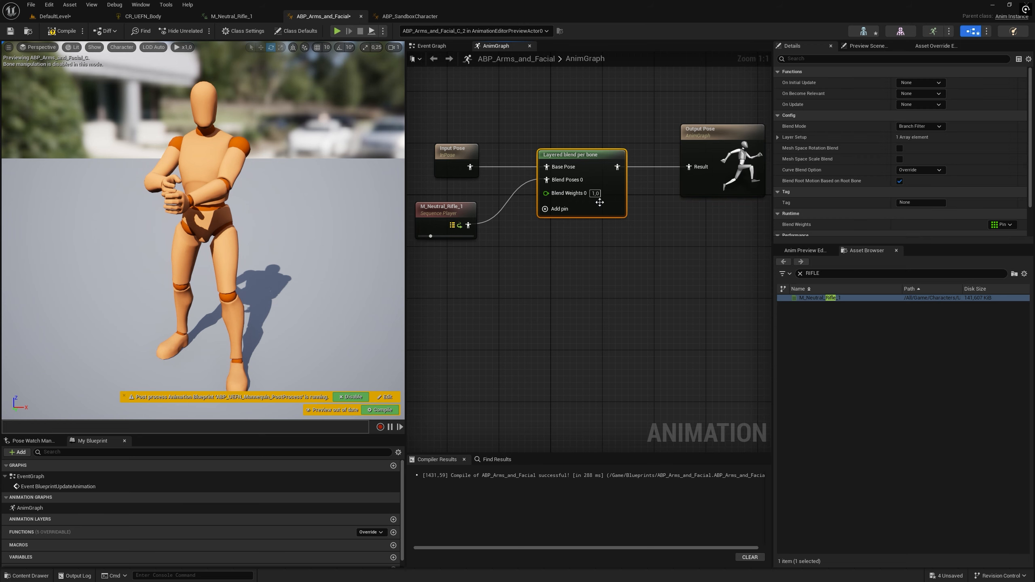
Step: Display the full bone hierarchy with bone names in the preview and examine the mannequin's upper-body bones
{"action": "left_click", "coordinate": [122, 47]}
{"action": "mouse_move", "coordinate": [127, 88]}
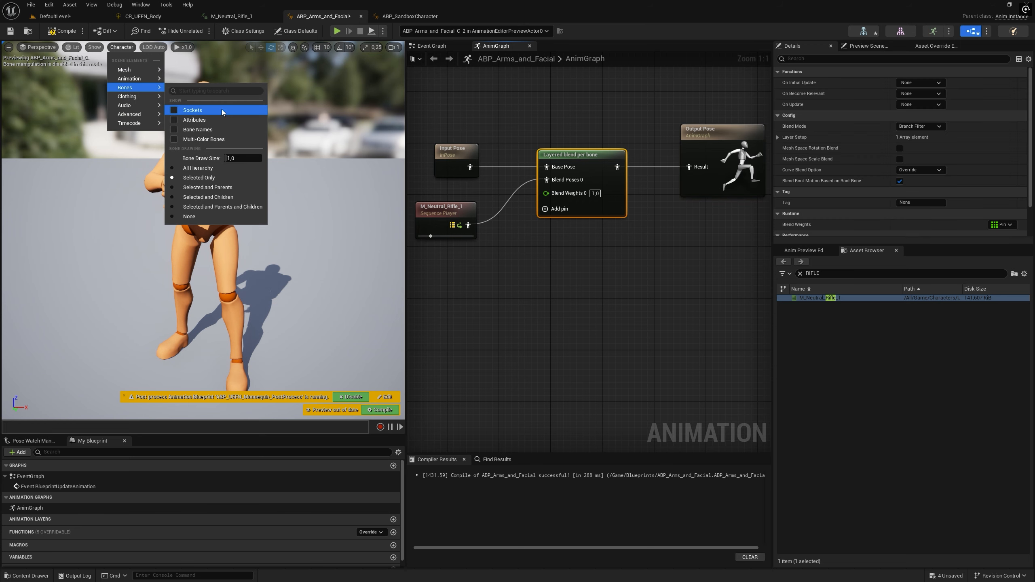
{"action": "left_click", "coordinate": [189, 168]}
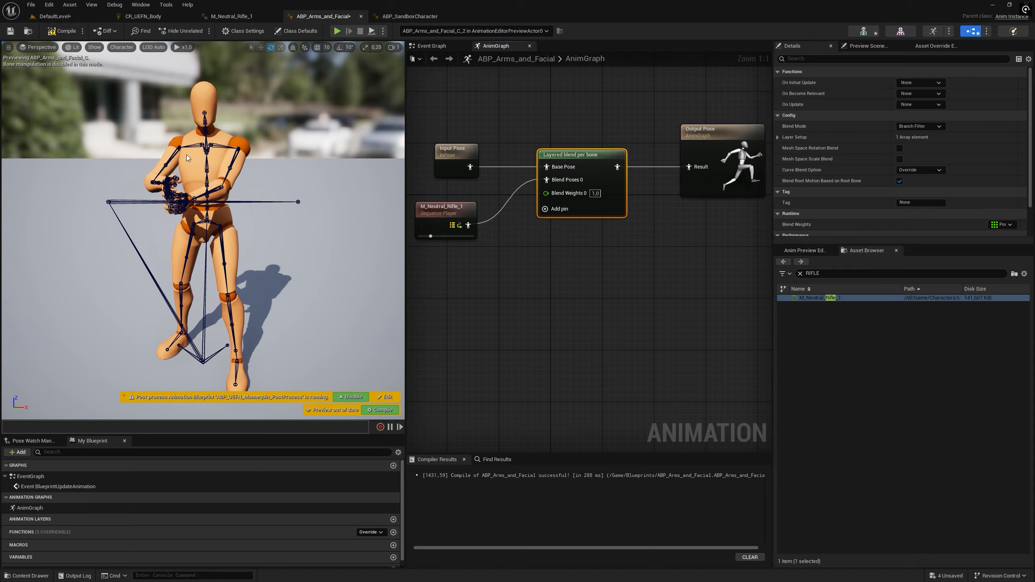
{"action": "left_click", "coordinate": [132, 50]}
{"action": "mouse_move", "coordinate": [126, 88]}
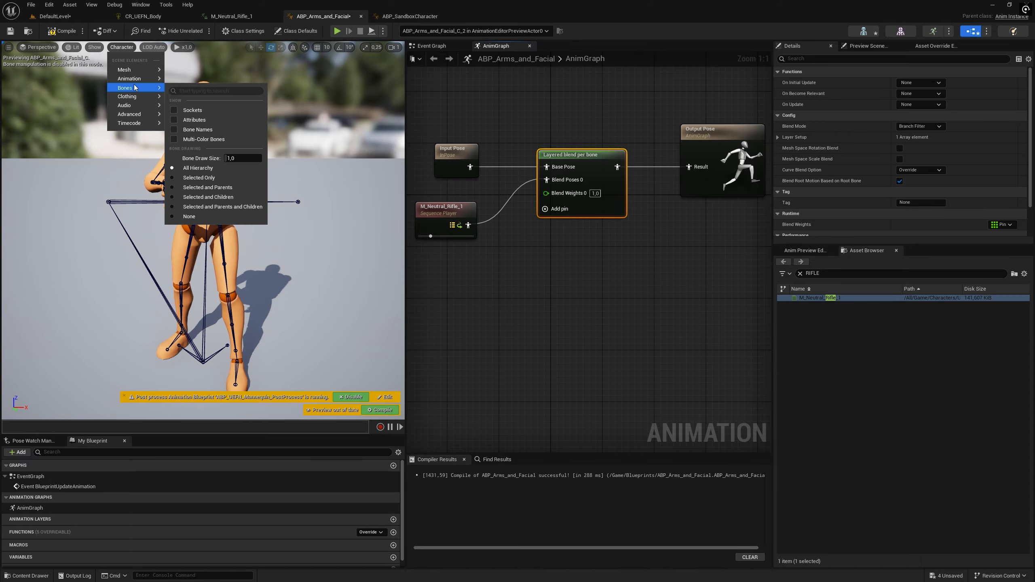
{"action": "left_click", "coordinate": [210, 131]}
{"action": "right_click_drag", "start_coordinate": [234, 180], "coordinate": [255, 127]}
{"action": "key", "text": "w"}
{"action": "scroll", "coordinate": [238, 151], "scroll_direction": "down", "scroll_amount": 1}
{"action": "key", "text": "w"}
{"action": "right_click_drag", "start_coordinate": [284, 223], "coordinate": [322, 226]}
{"action": "key", "text": "s"}
{"action": "right_click_drag", "start_coordinate": [229, 220], "coordinate": [225, 217]}
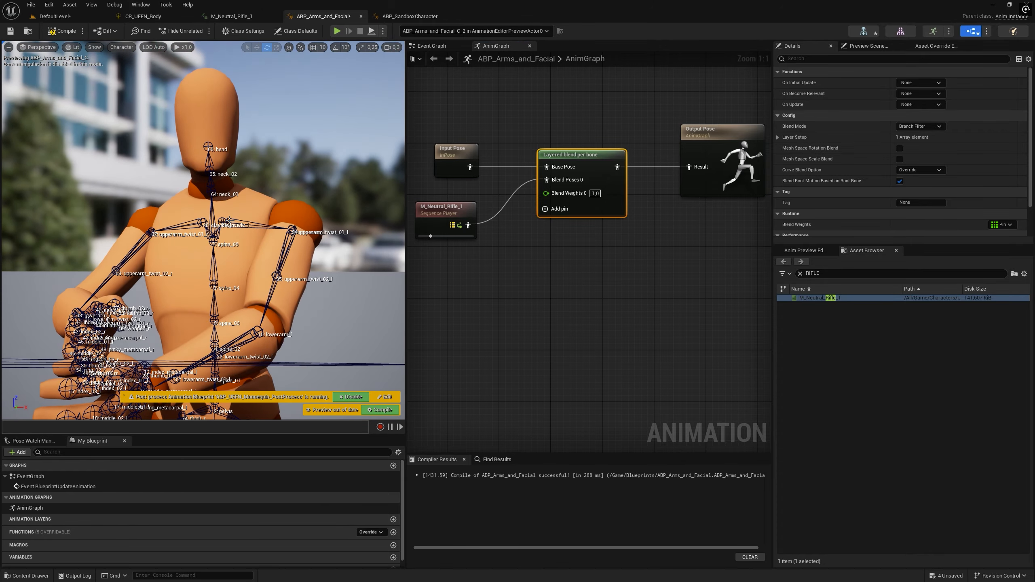
Step: Add a branch filter to the layered blend's first layer with bone name clavicle_l and blend depth 1
{"action": "left_click", "coordinate": [777, 137]}
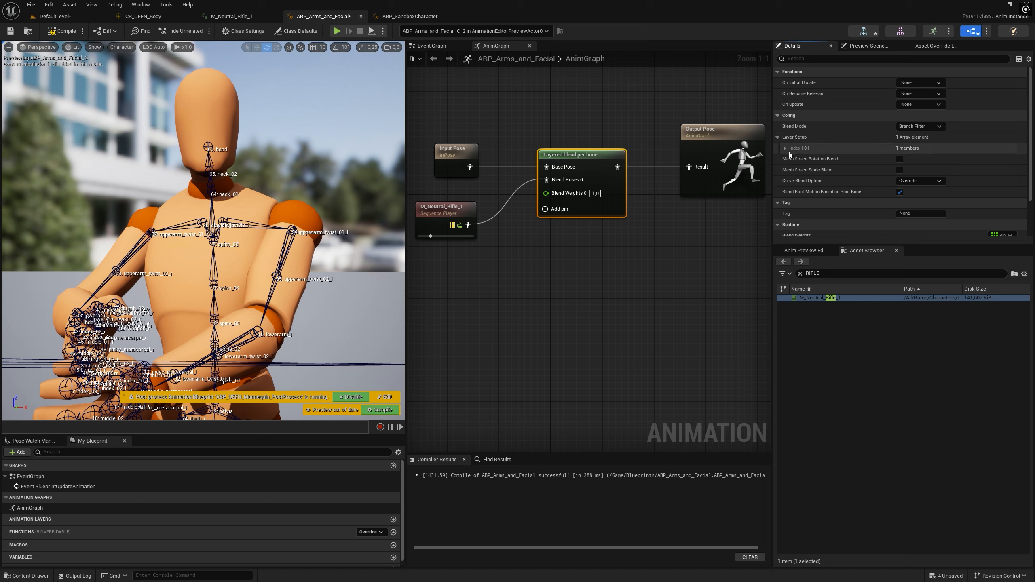
{"action": "left_click", "coordinate": [783, 149]}
{"action": "left_click", "coordinate": [950, 159]}
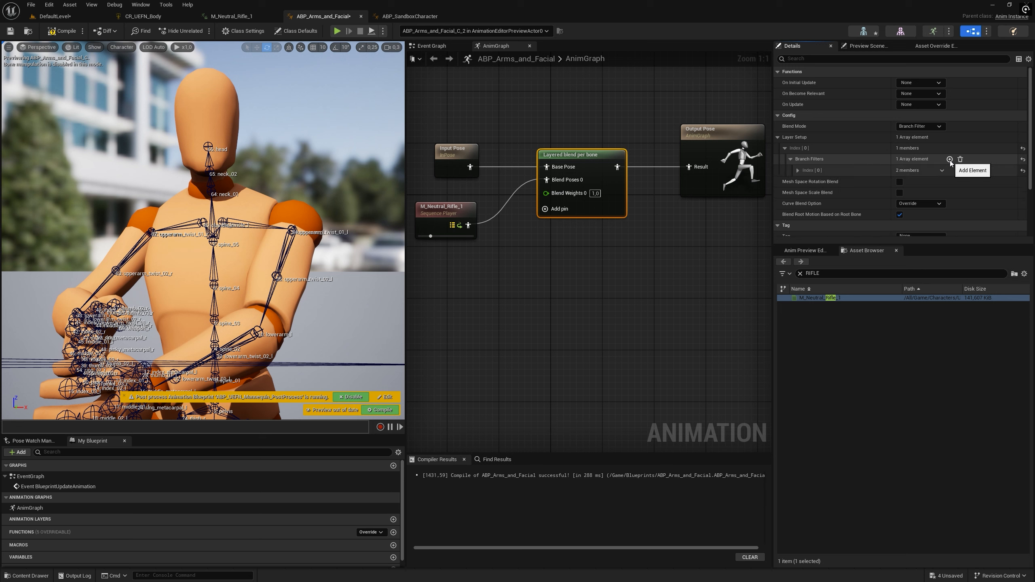
{"action": "left_click", "coordinate": [797, 171]}
{"action": "left_click", "coordinate": [920, 182]}
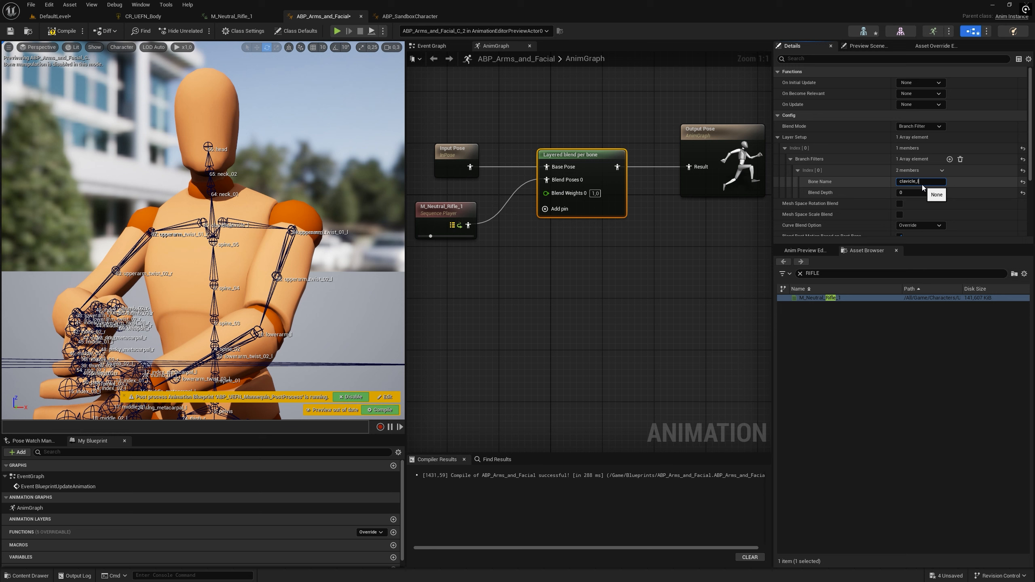
{"action": "type", "text": "1"}
Step: Add a second branch filter to the same layer with bone name clavicle_r and blend depth 1
{"action": "left_click", "coordinate": [949, 159]}
{"action": "left_click", "coordinate": [797, 204]}
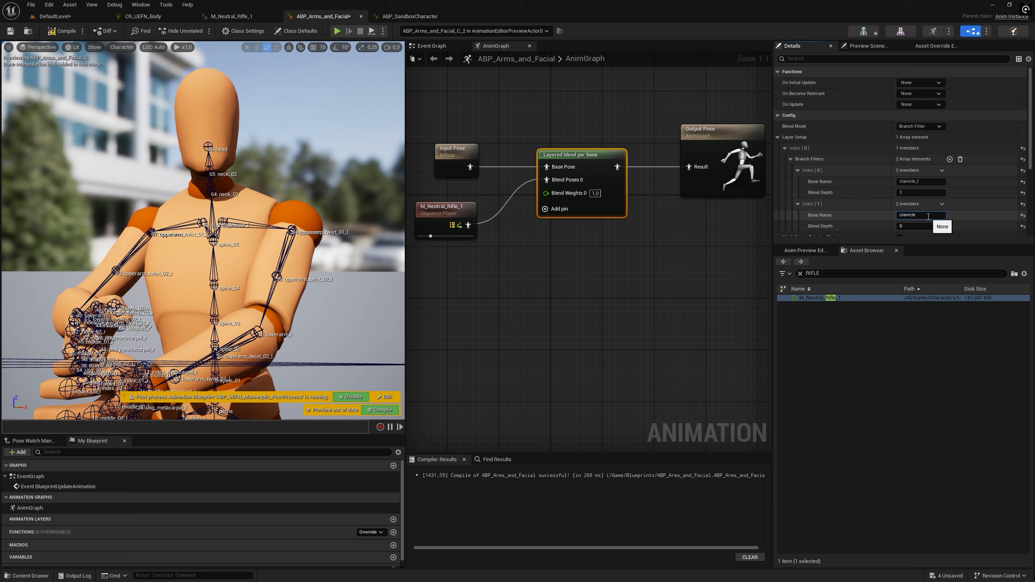
{"action": "scroll", "coordinate": [867, 204], "scroll_direction": "down", "scroll_amount": 2}
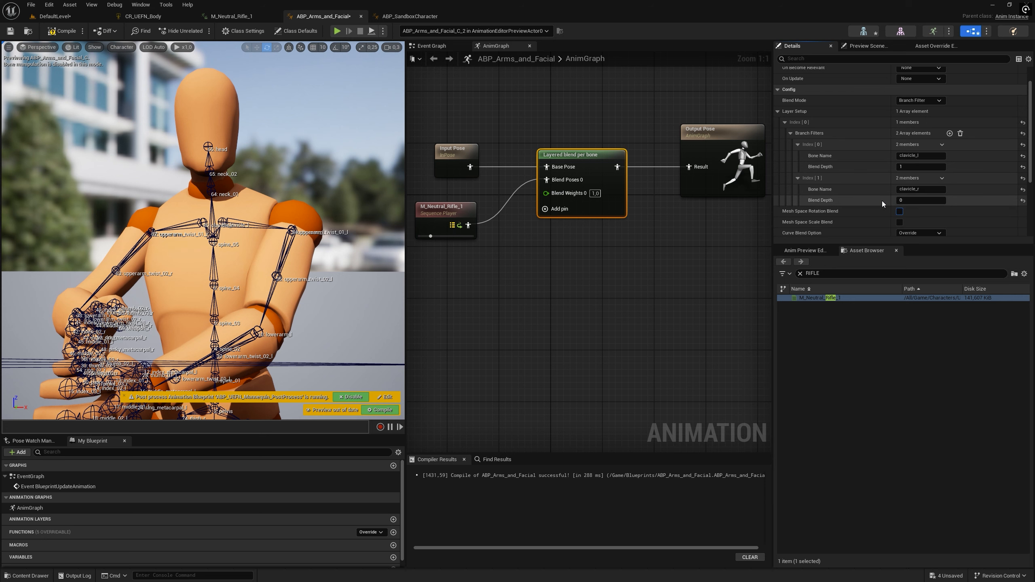
{"action": "type", "text": "1"}
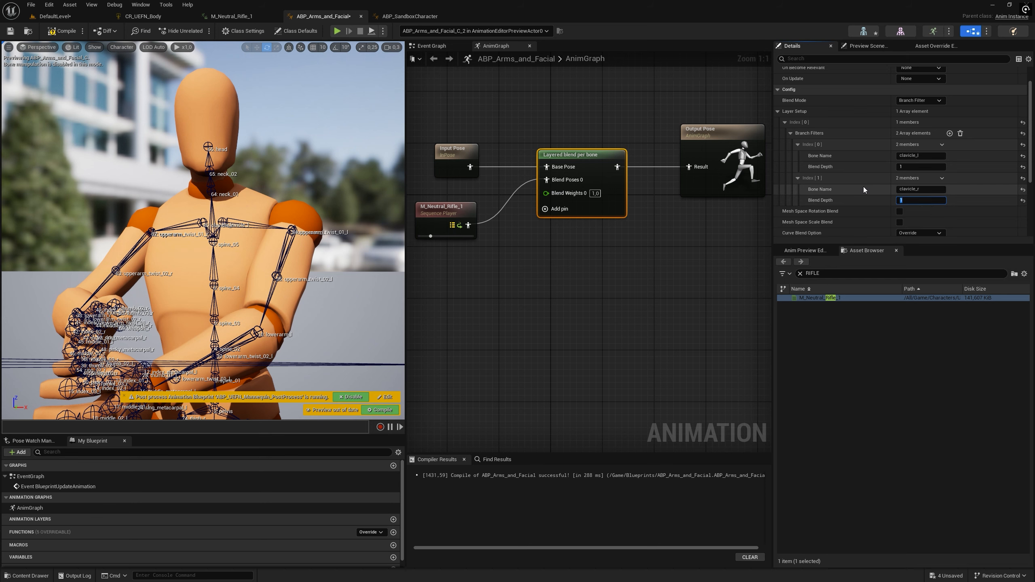
Step: Compile ABP_Arms_and_Facial and play DefaultLevel, walking the character forward to test the arms-only rifle blend
{"action": "left_click", "coordinate": [652, 142]}
{"action": "left_click", "coordinate": [65, 32]}
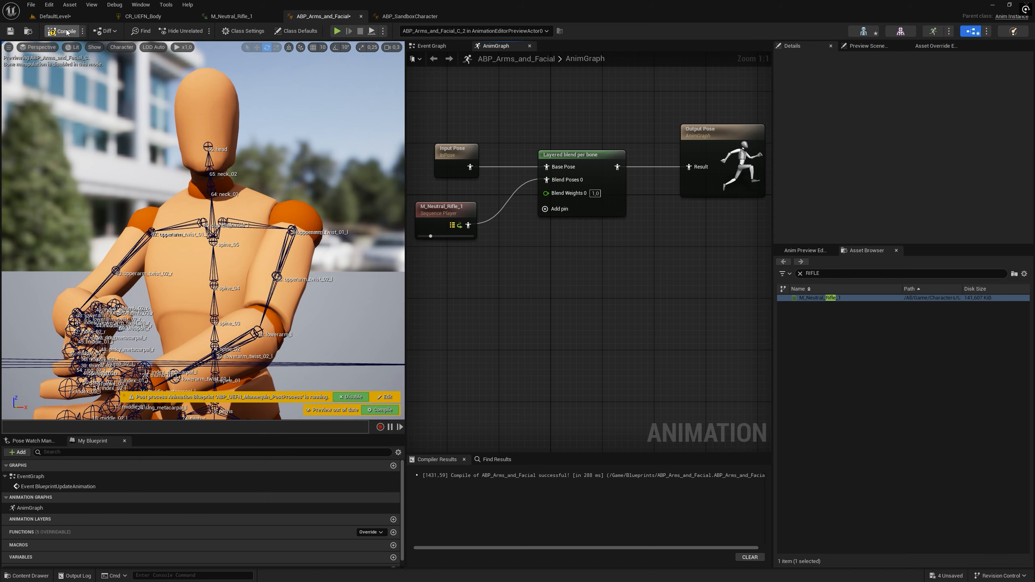
{"action": "left_click", "coordinate": [64, 17]}
{"action": "left_click", "coordinate": [200, 30]}
{"action": "key", "text": "w"}
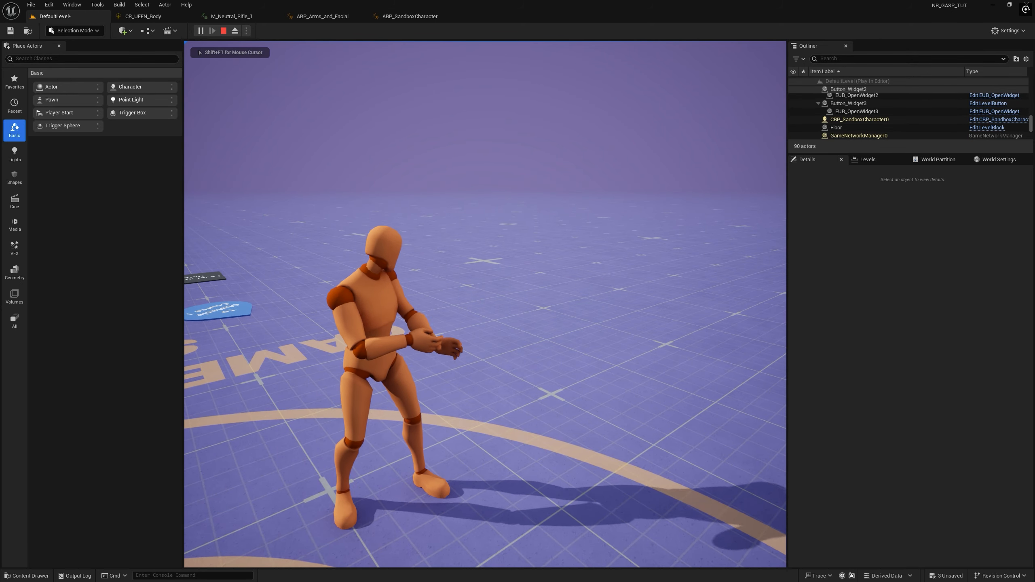
{"action": "key", "text": "w"}
{"action": "key", "text": "Escape"}
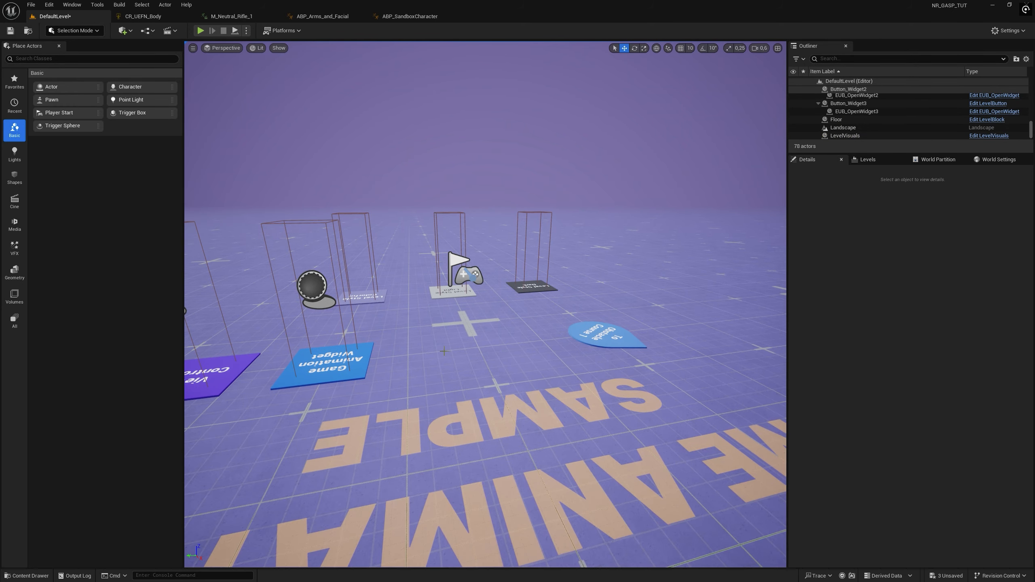
Step: Place a CBP_SandboxCharacter from the project assets into DefaultLevel and open its blueprint for editing
{"action": "left_click", "coordinate": [27, 576]}
{"action": "left_click_drag", "start_coordinate": [425, 457], "coordinate": [456, 316]}
{"action": "right_click", "coordinate": [458, 317]}
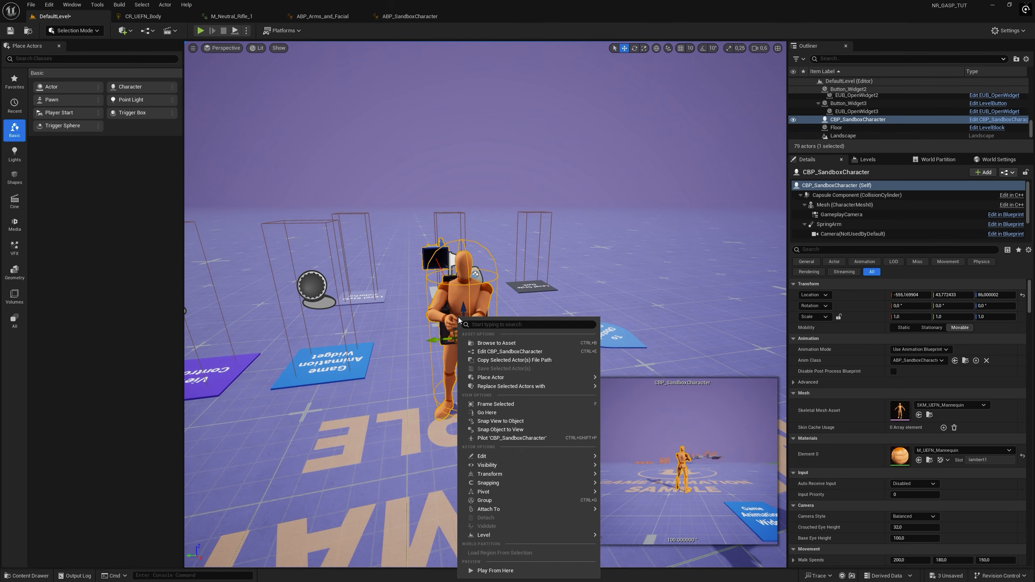
{"action": "left_click", "coordinate": [510, 351]}
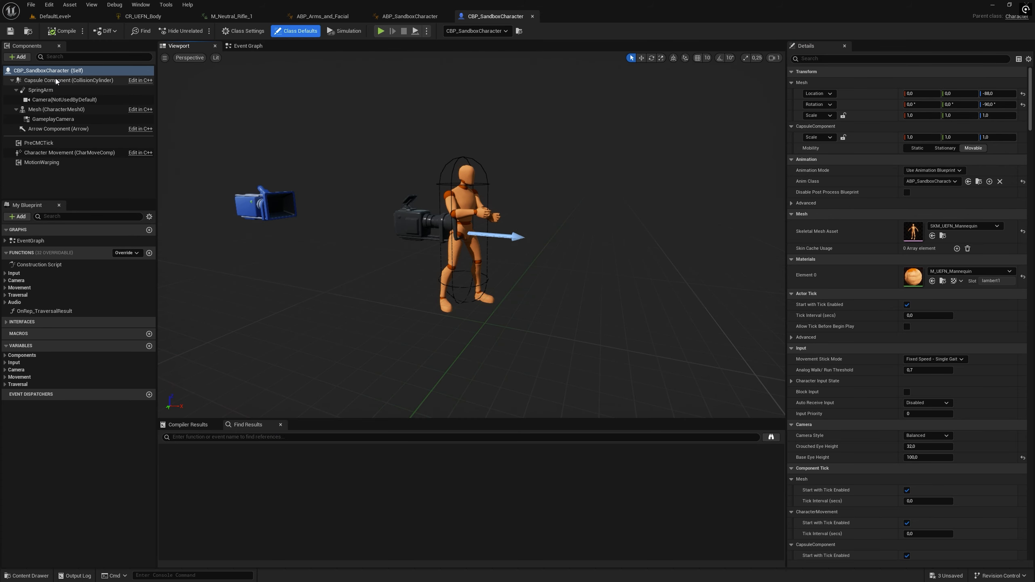
Step: Add a Skeletal Mesh component as a child of the character's Mesh (CharacterMesh0) component, keeping the default name
{"action": "left_click", "coordinate": [57, 109]}
{"action": "left_click", "coordinate": [17, 60]}
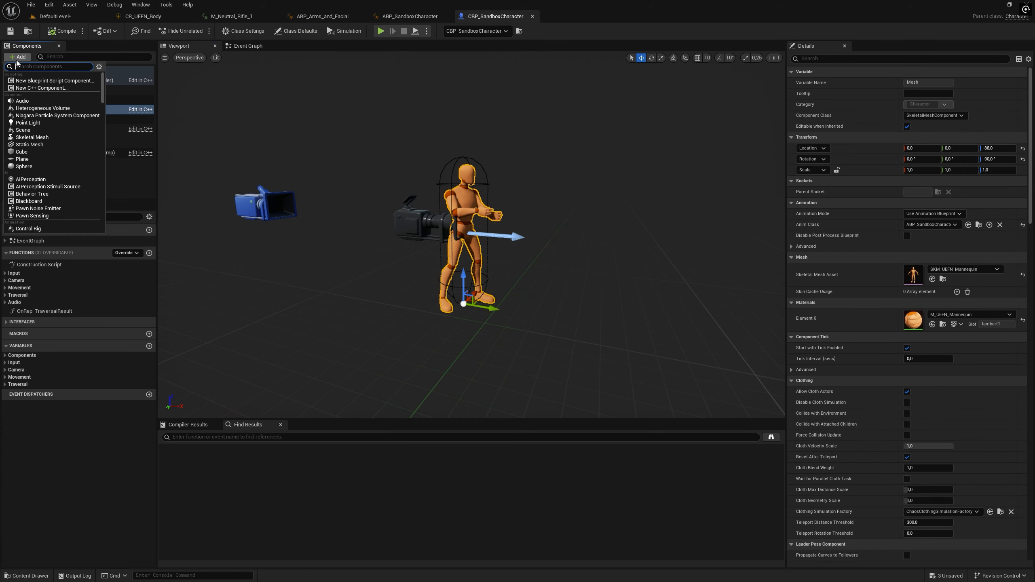
{"action": "type", "text": "a"}
{"action": "type", "text": "sk"}
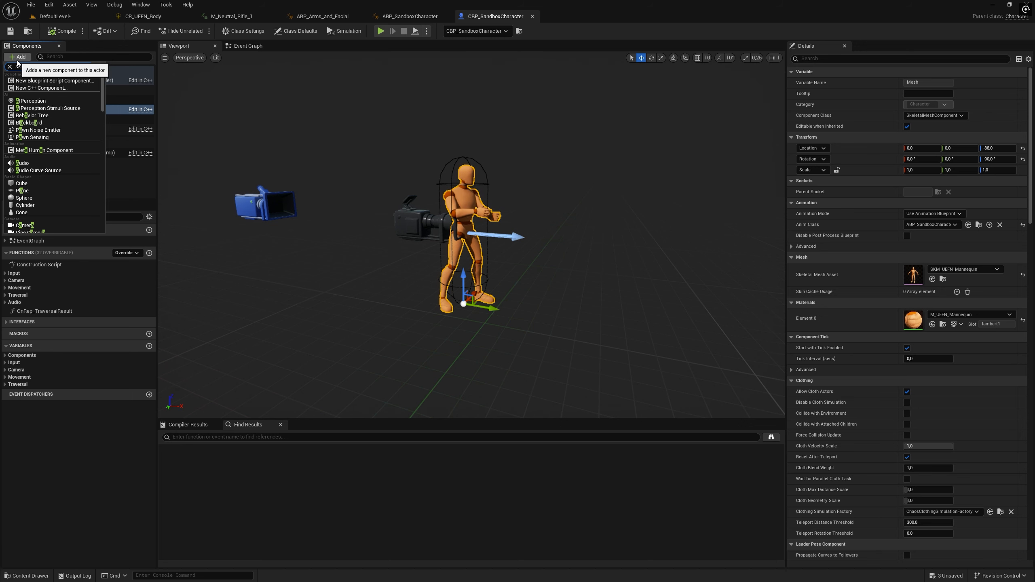
{"action": "type", "text": "eletal"}
{"action": "left_click", "coordinate": [32, 92]}
{"action": "key", "text": "Return"}
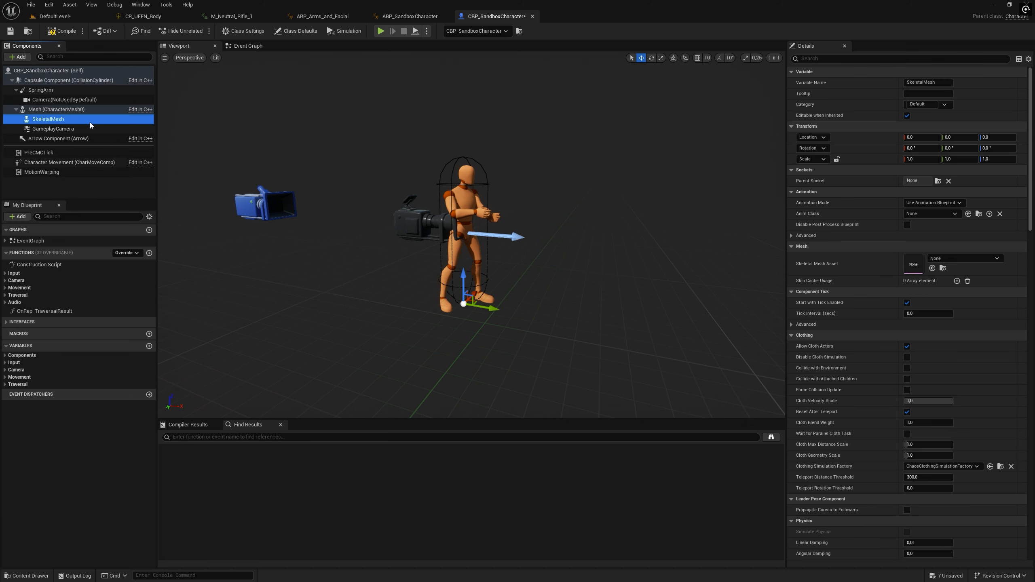
Step: Assign M4A1 as the new component's skeletal mesh asset
{"action": "left_click", "coordinate": [943, 259]}
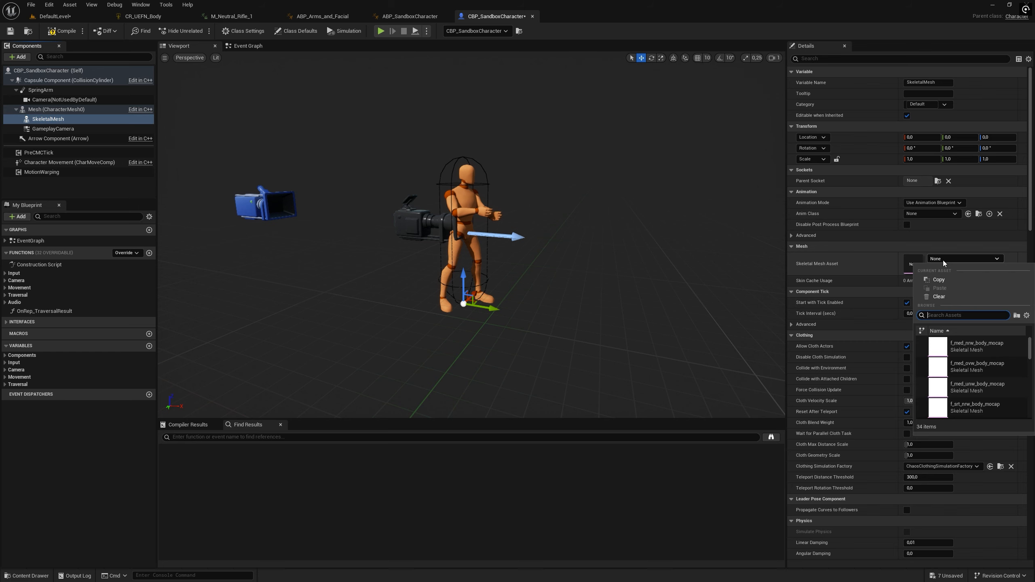
{"action": "type", "text": "m4a1"}
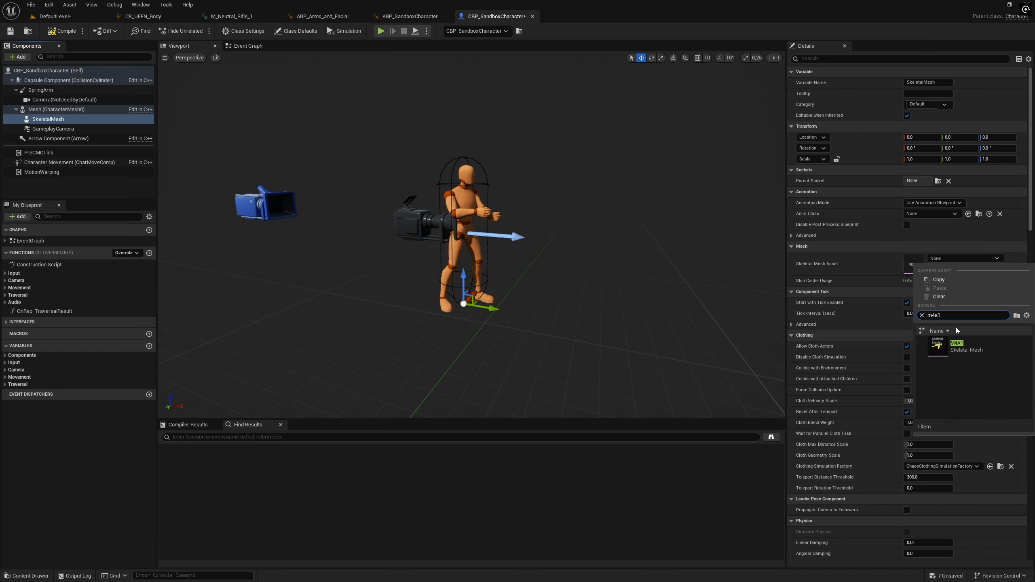
{"action": "left_click", "coordinate": [967, 346]}
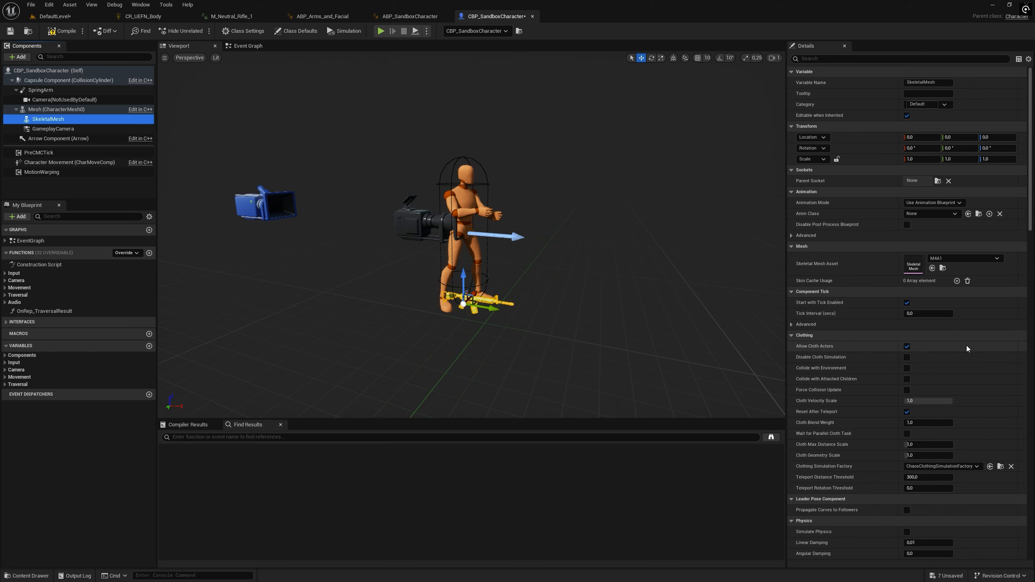
Step: Set the rifle component's parent socket to weapon_socket and return to DefaultLevel
{"action": "left_click", "coordinate": [938, 181]}
{"action": "left_click", "coordinate": [955, 213]}
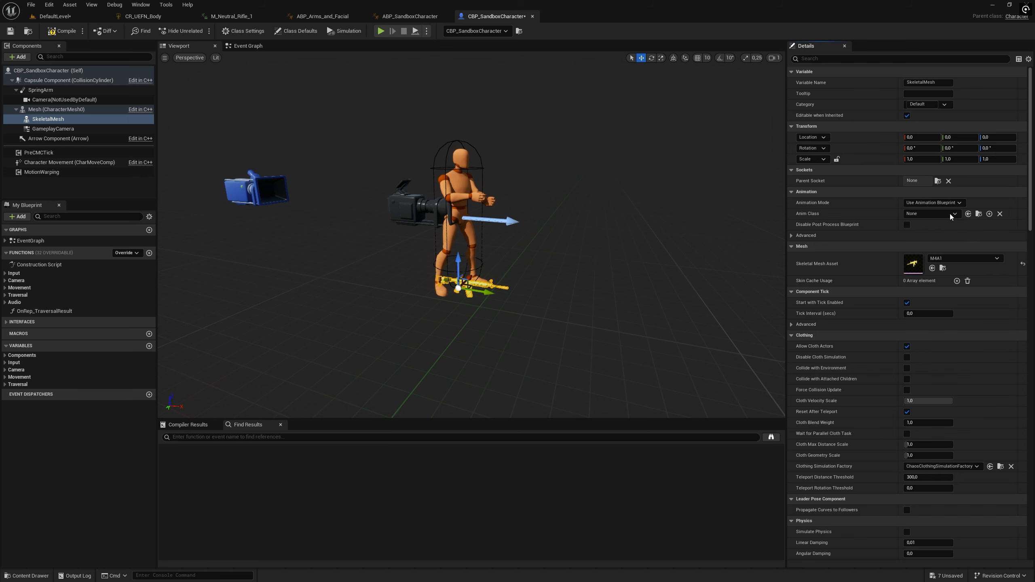
{"action": "key", "text": "f"}
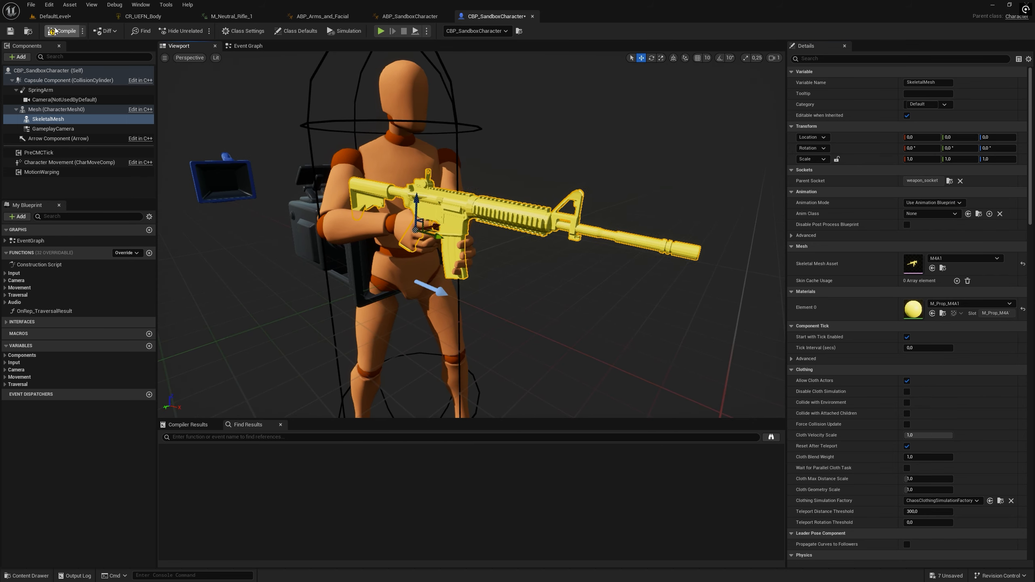
{"action": "left_click", "coordinate": [55, 16]}
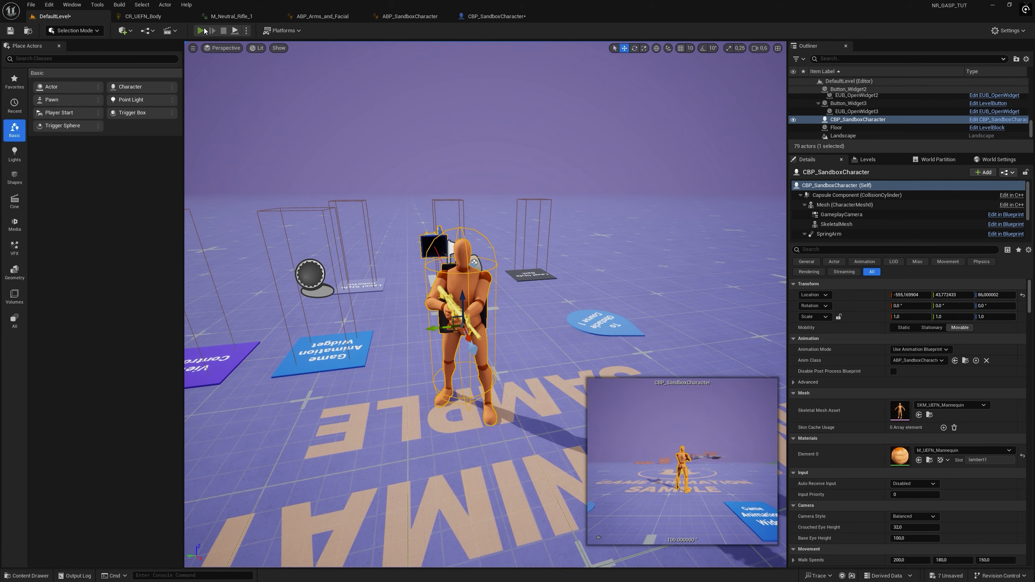